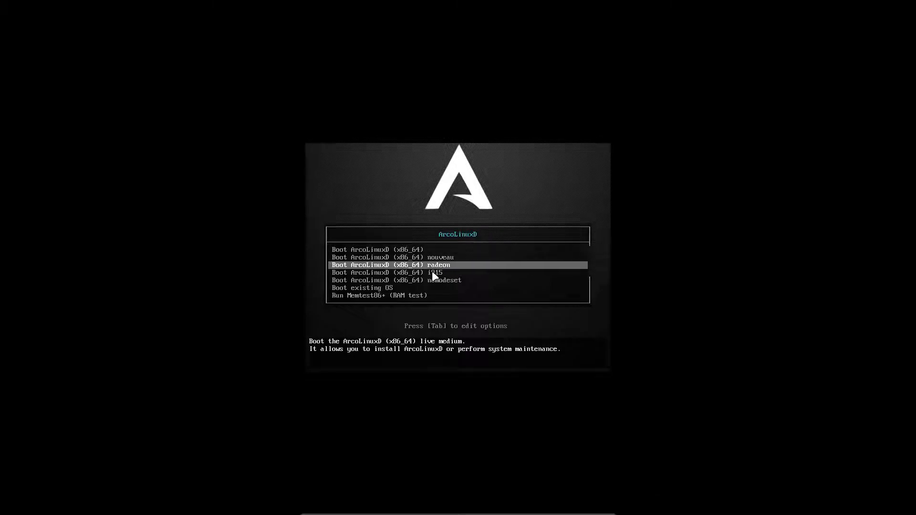
Step: Choose 'Boot existing OS' in the ArcoLinuxD boot menu to start the installed system
key(Return)
key(Return)
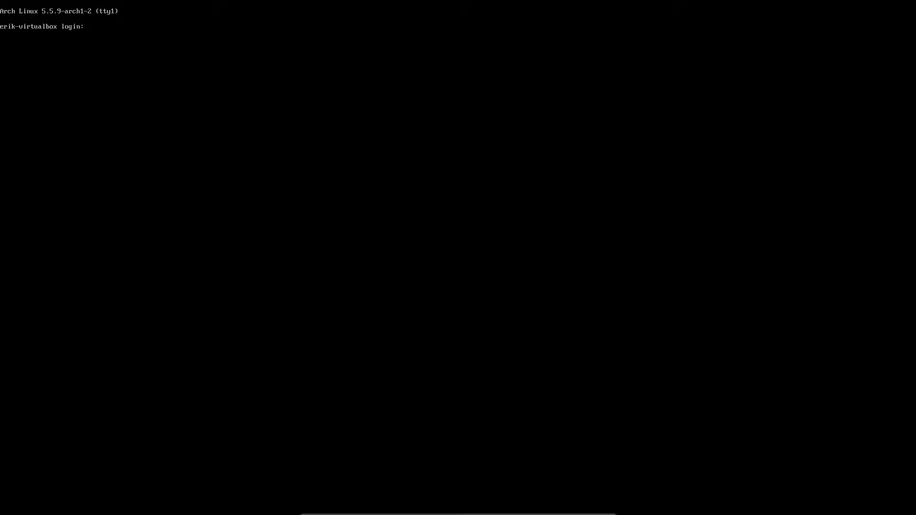
Step: Log in at tty1 and enable lightdm.service with sudo systemctl enable
key(Return)
key(Return)
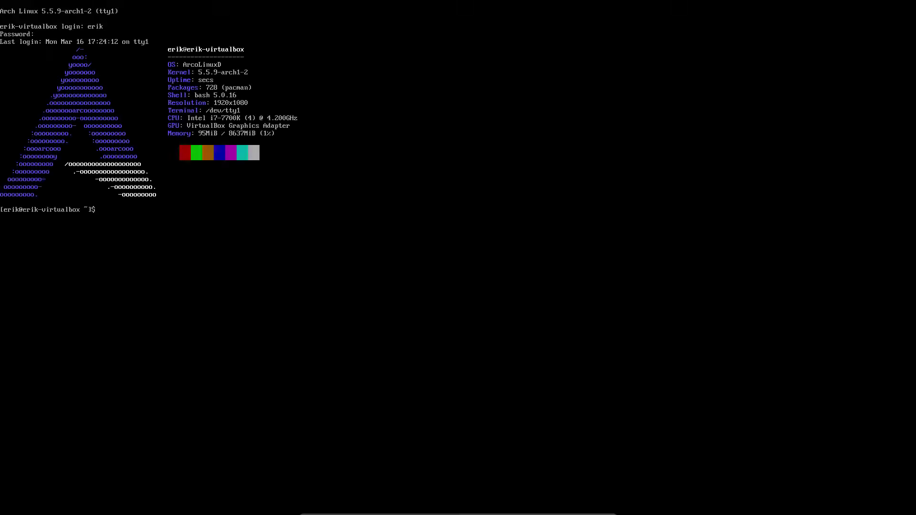
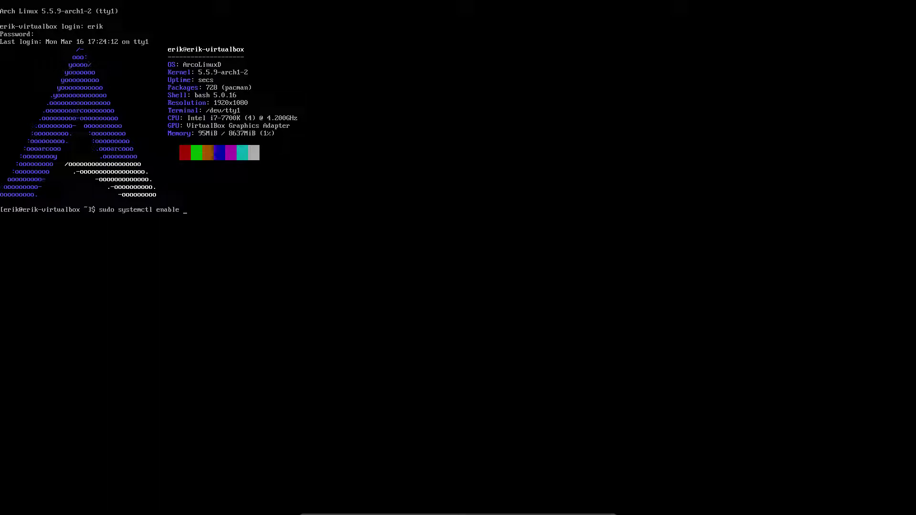
key(Tab)
key(Return)
key(Return)
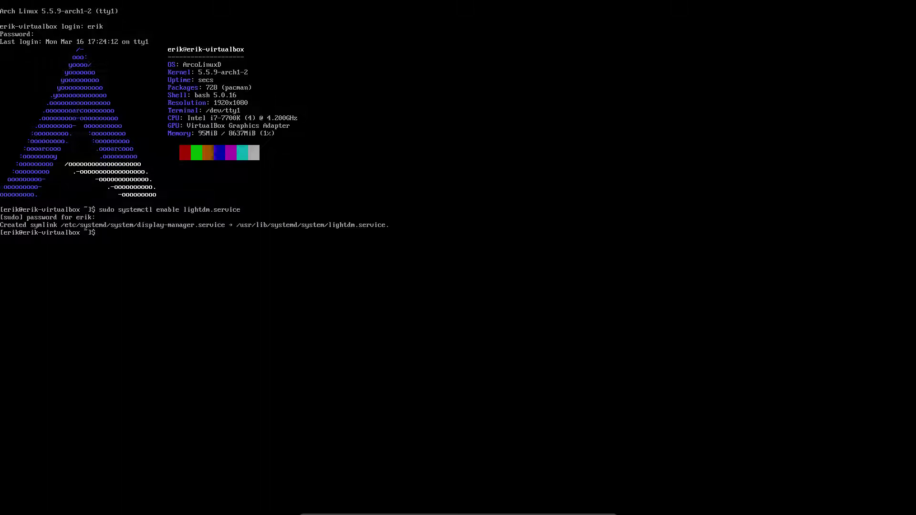
Step: Edit the recalled command into sudo systemctl start lightdm.service
key(Up)
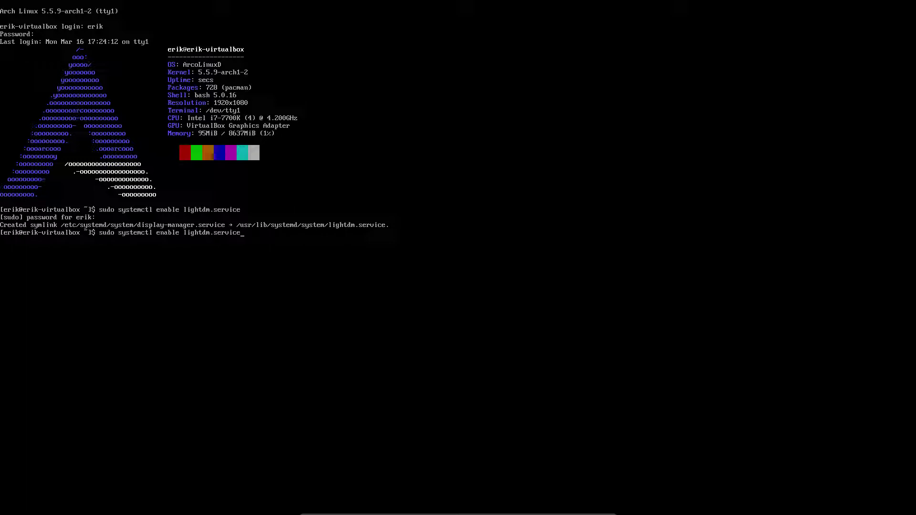
key(BackSpace)
key(BackSpace)
key(BackSpace)
key(BackSpace)
key(BackSpace)
key(BackSpace)
key(BackSpace)
key(BackSpace)
key(BackSpace)
key(BackSpace)
key(BackSpace)
key(BackSpace)
key(BackSpace)
key(BackSpace)
key(BackSpace)
key(BackSpace)
key(BackSpace)
key(BackSpace)
key(BackSpace)
key(BackSpace)
text(start light)
key(Tab)
Step: Start lightdm, then launch ArcoLinux Tweak Tool and view its Pacman config page
key(Return)
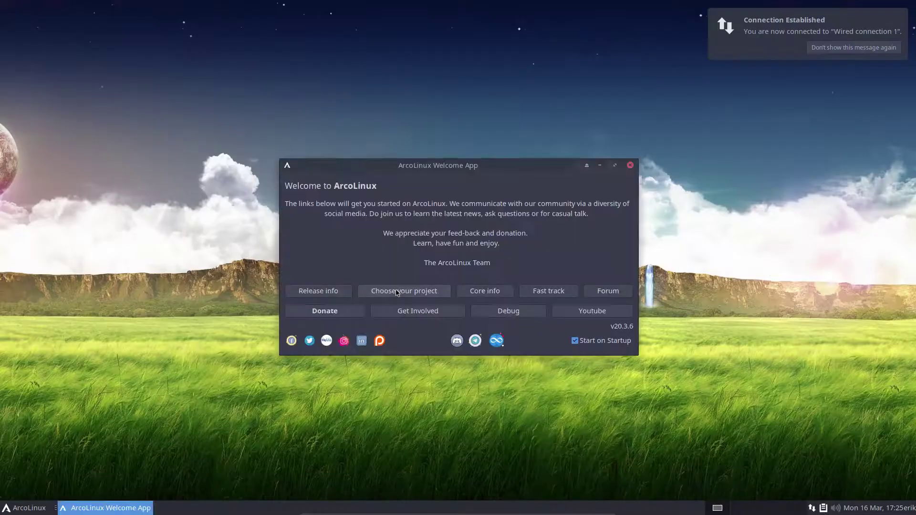
click(19, 509)
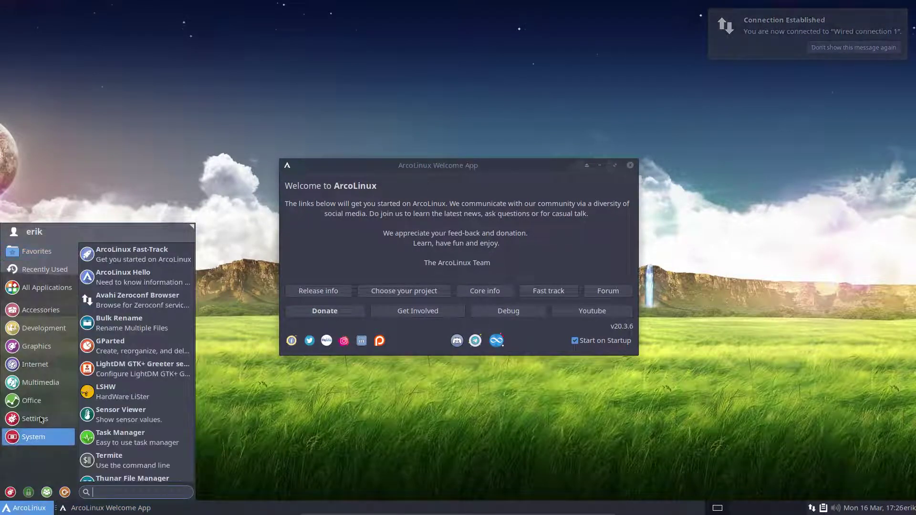
mouse_move(40, 413)
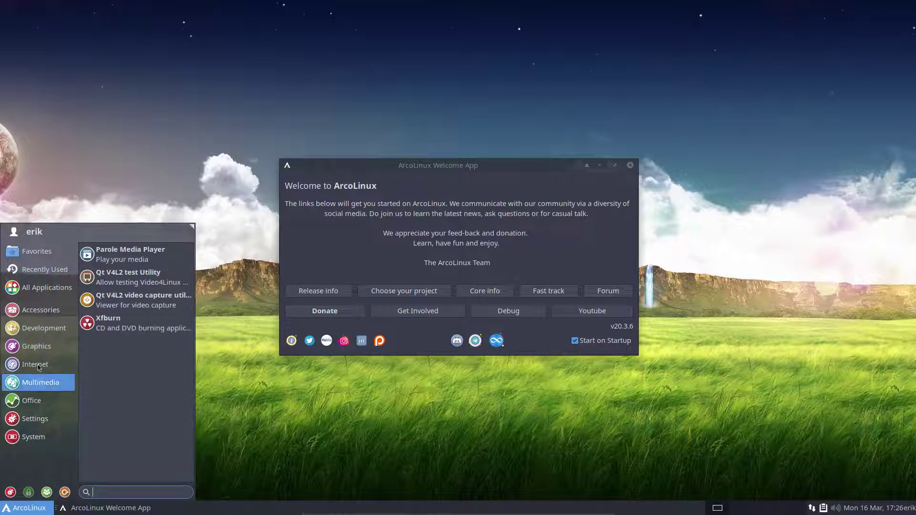
mouse_move(36, 251)
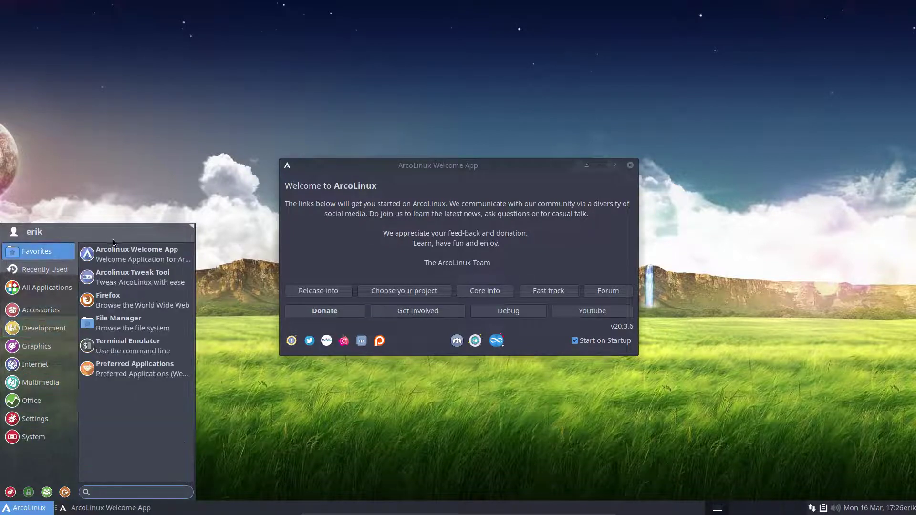
click(490, 378)
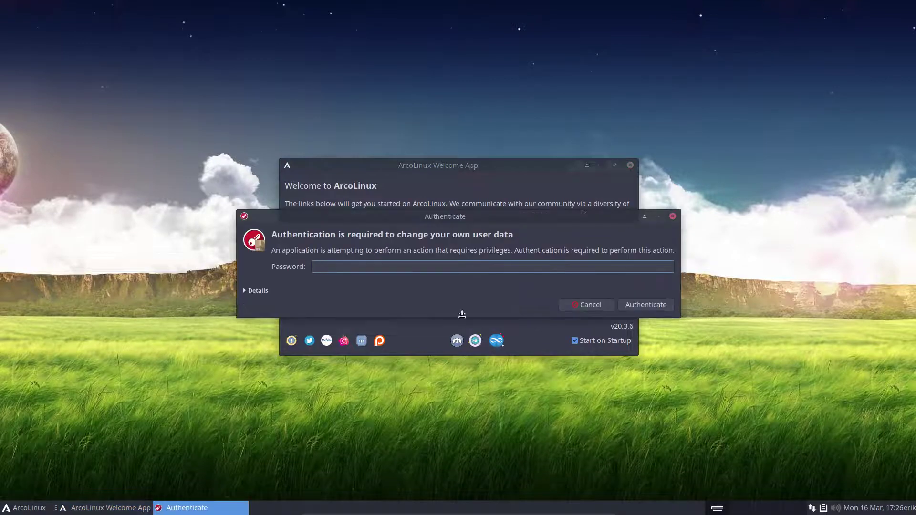
key(Return)
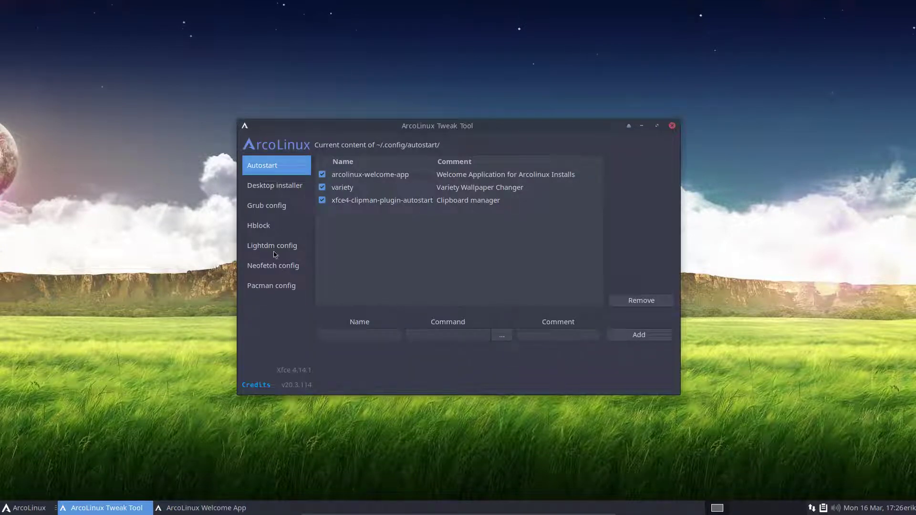
click(271, 288)
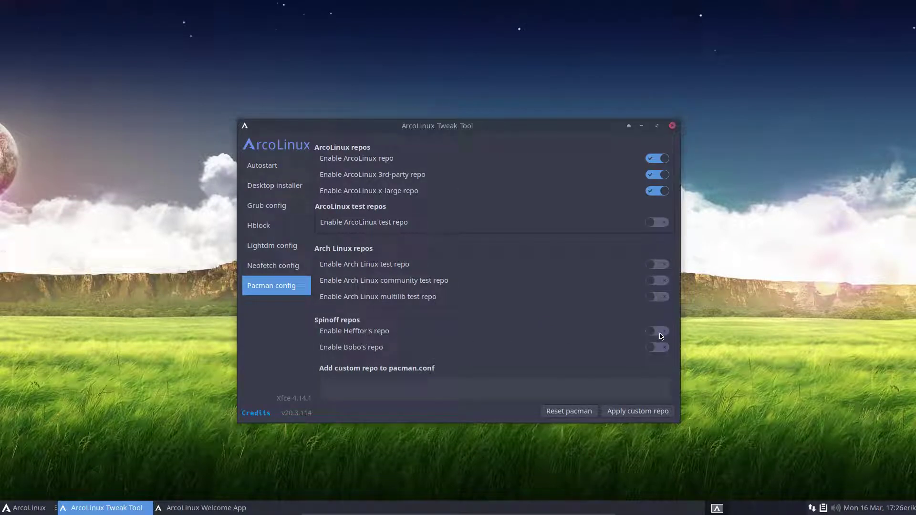
Step: Close the Welcome App and the ArcoLinux Tweak Tool windows
drag(499, 127, 366, 33)
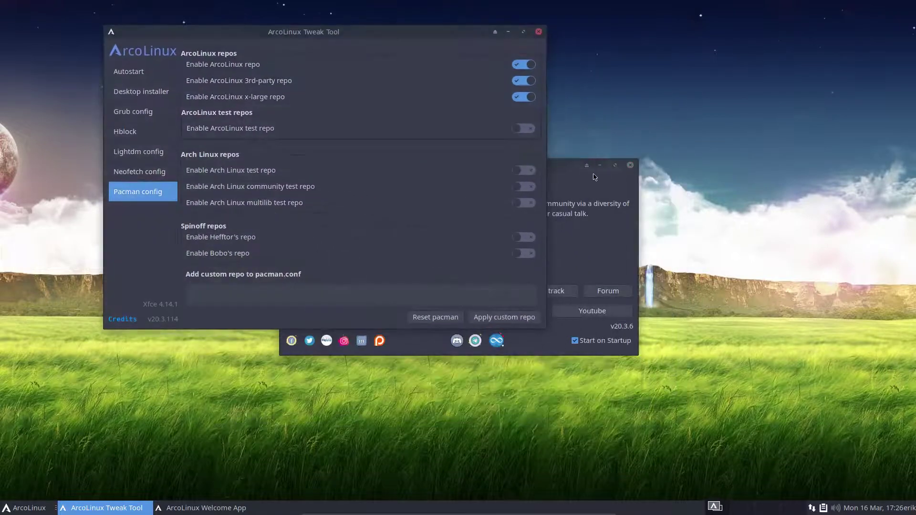
click(588, 180)
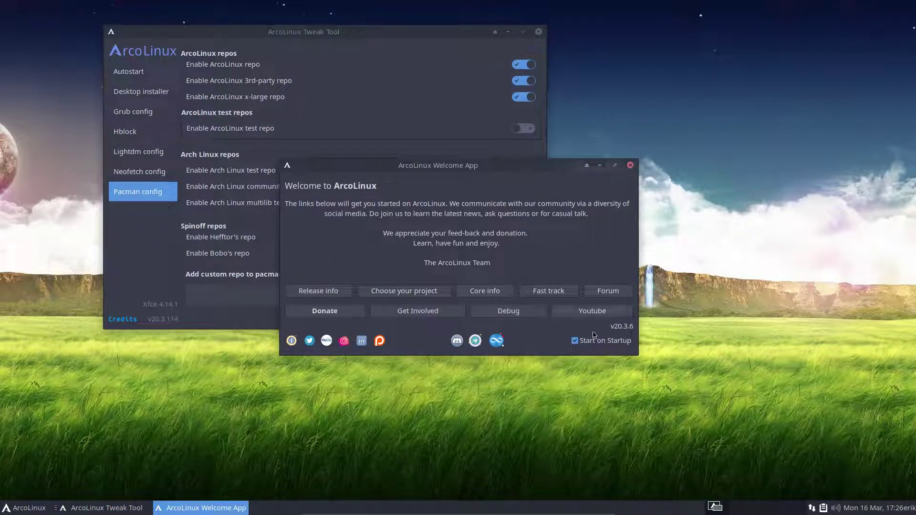
click(630, 165)
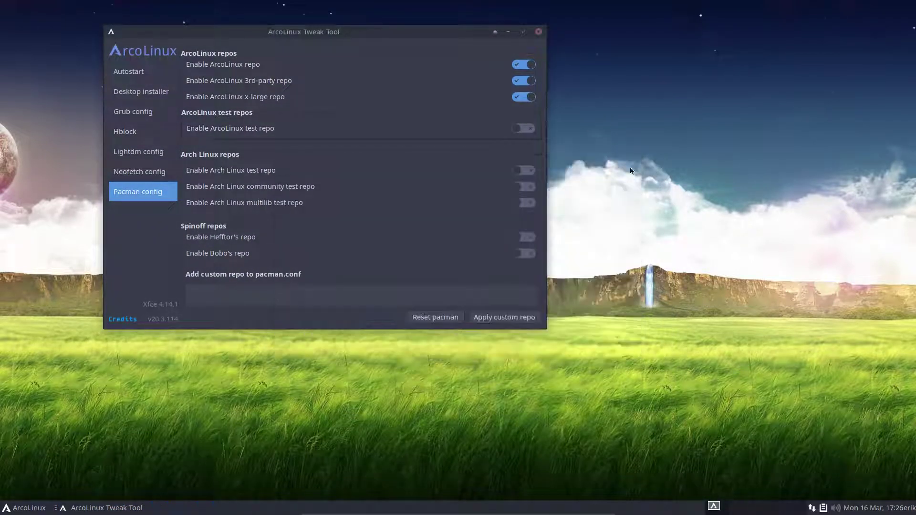
click(539, 32)
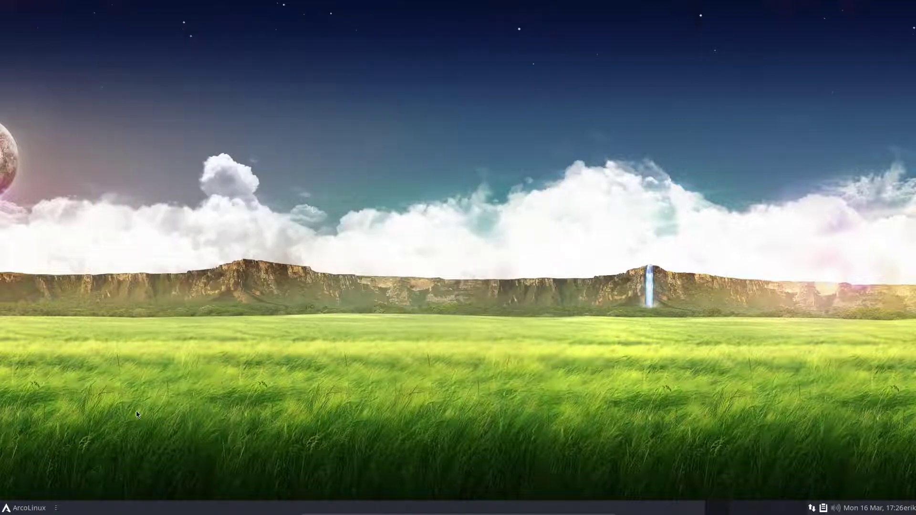
Step: Change the cursor theme to Bibata Ice in Mouse and Touchpad settings
click(23, 507)
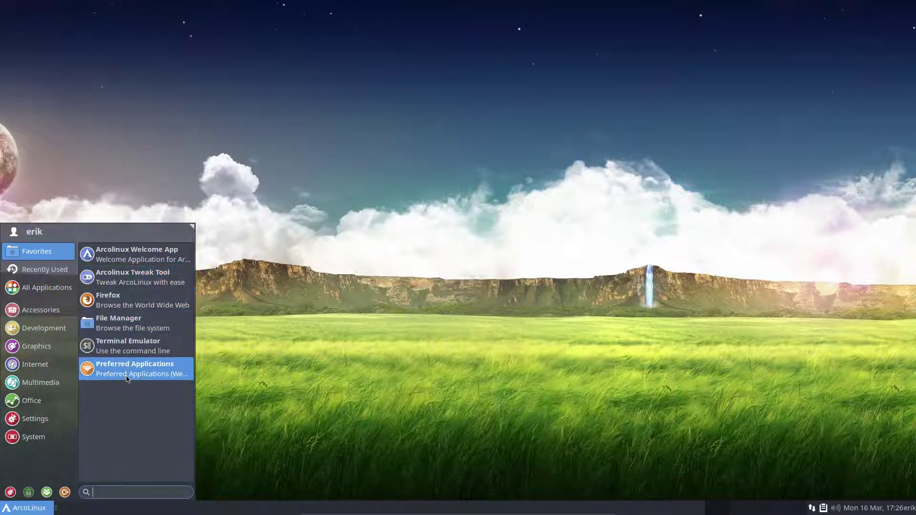
click(10, 492)
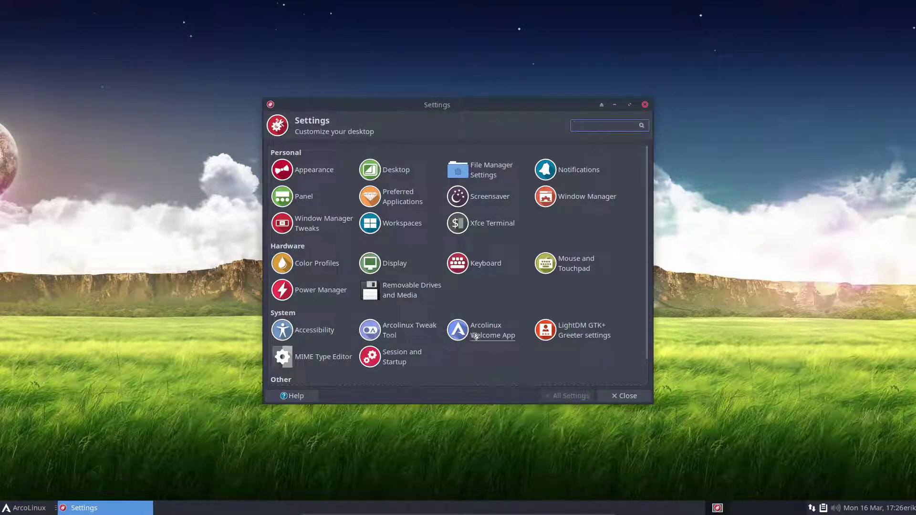
click(565, 264)
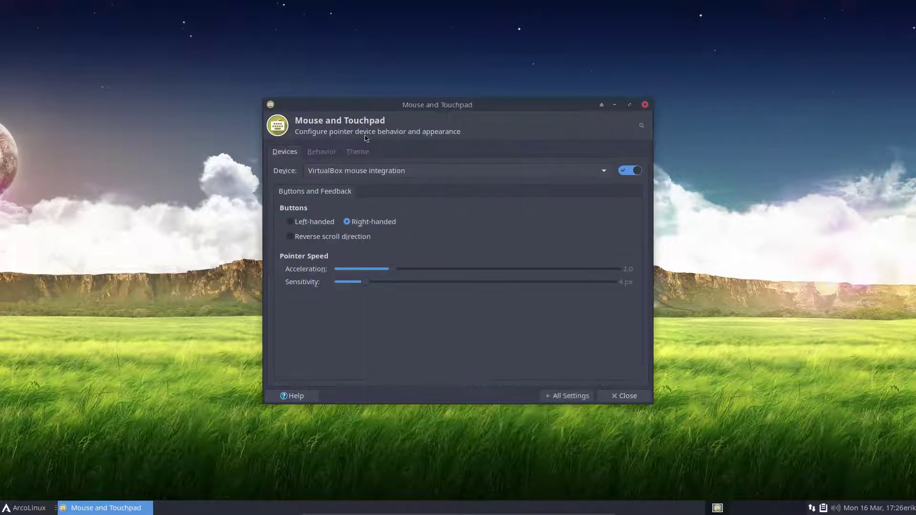
click(359, 152)
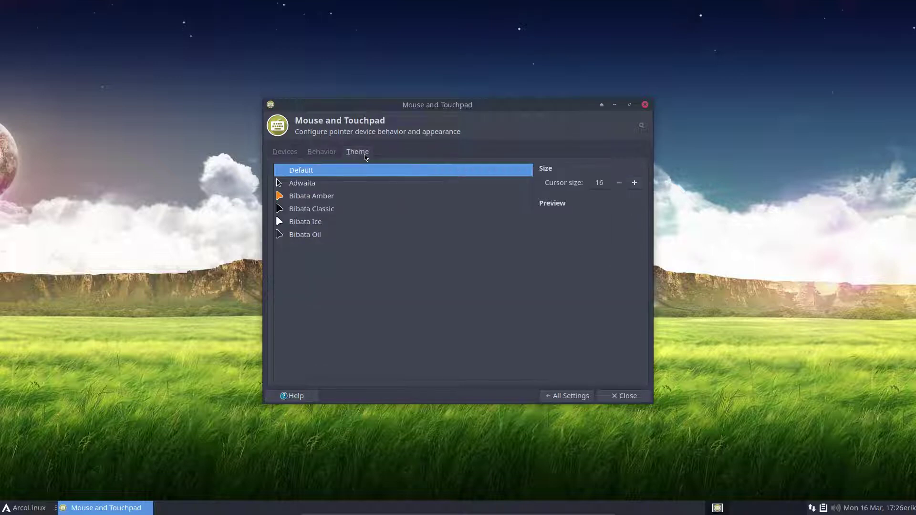
click(306, 224)
click(624, 396)
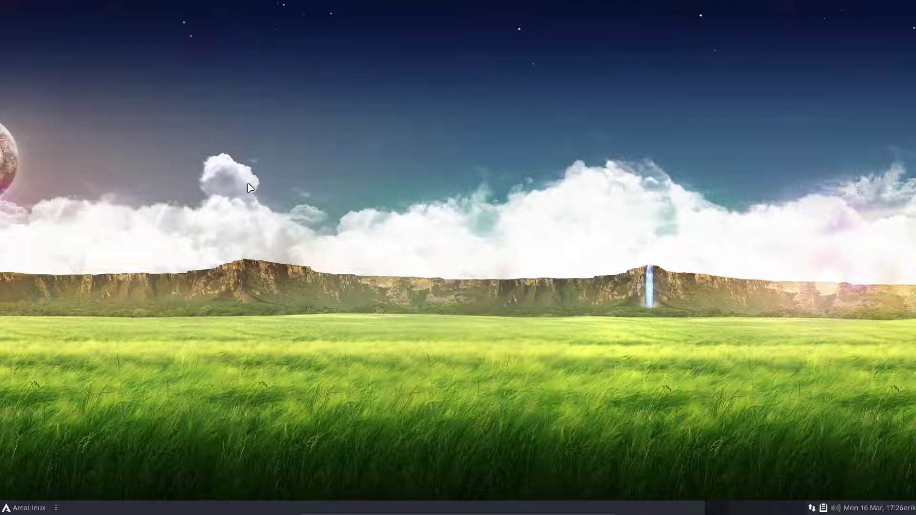
Step: Browse the Internet and Multimedia categories of the application menu, then dismiss it
click(28, 508)
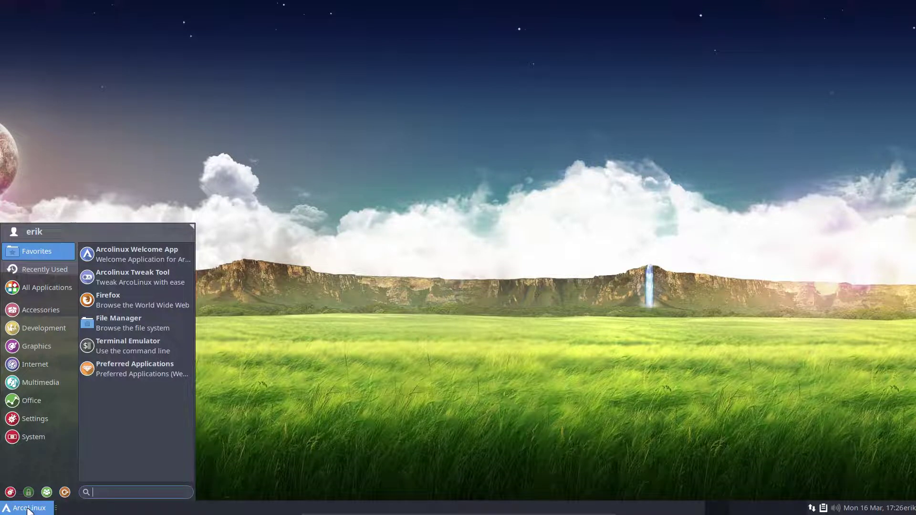
click(41, 362)
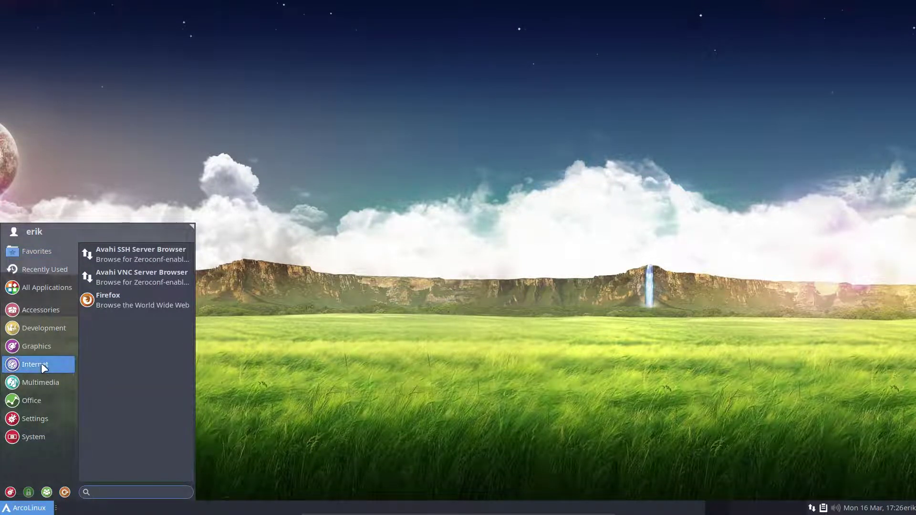
click(36, 384)
mouse_move(43, 333)
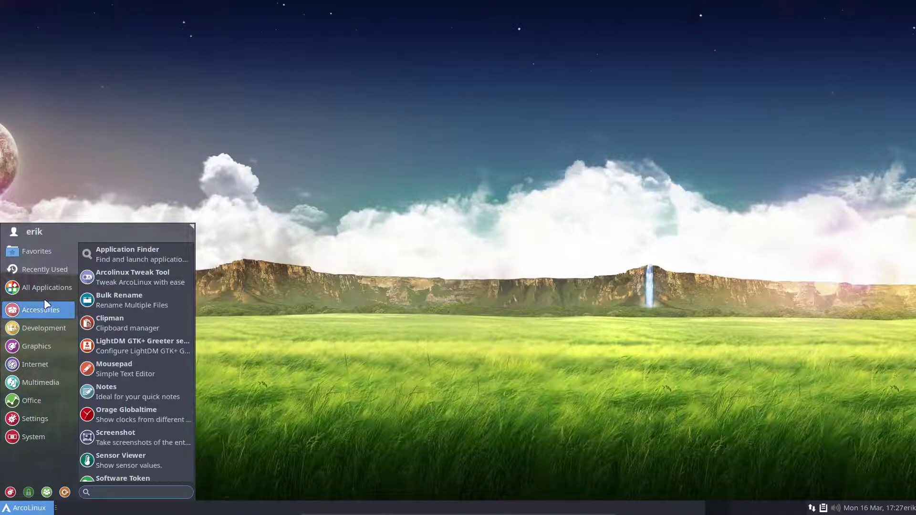
mouse_move(44, 291)
click(301, 272)
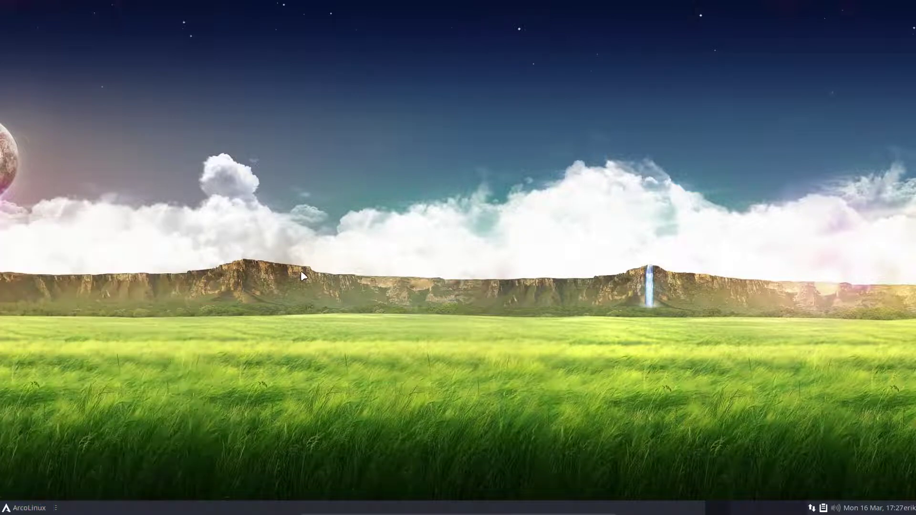
Step: Run rip in the drop-down terminal to list recently installed packages, including tor and privoxy
key(F12)
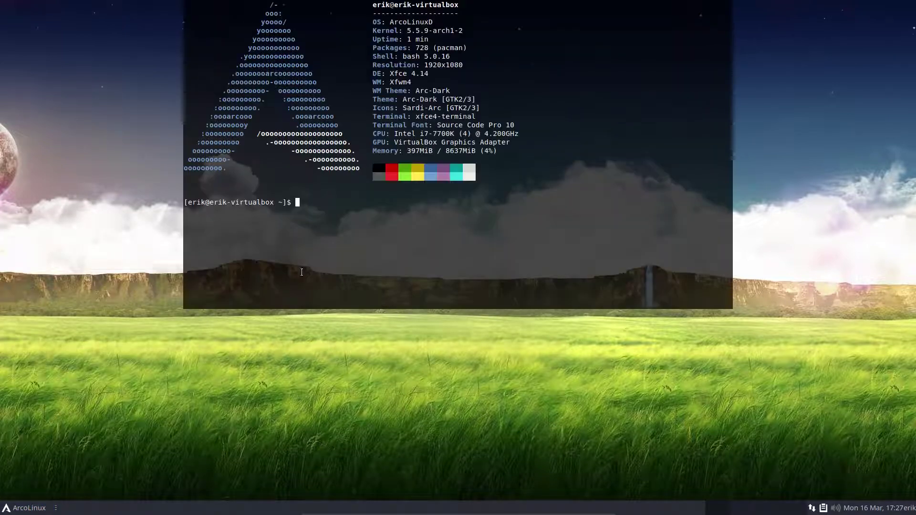
text(rip)
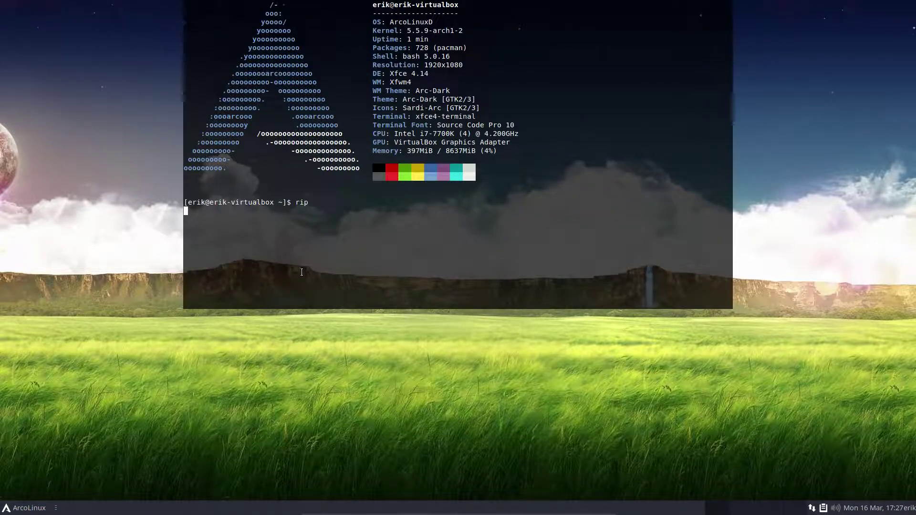
key(Return)
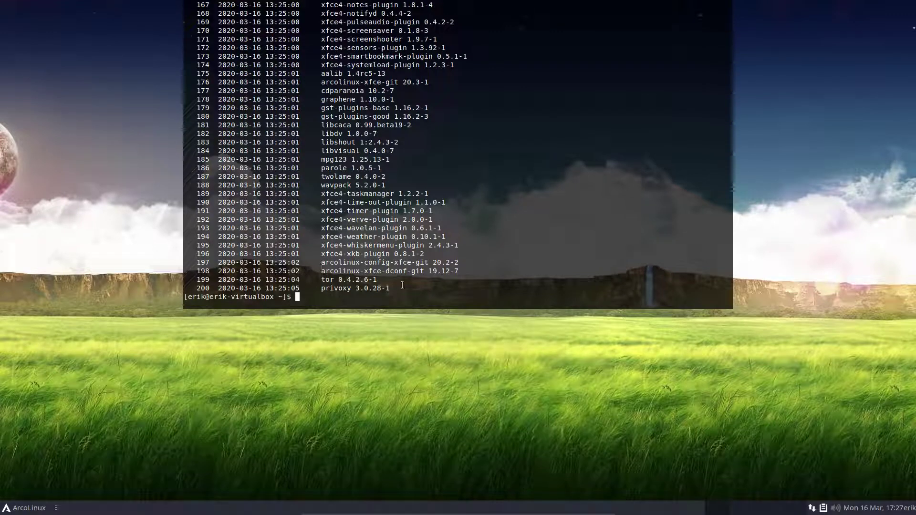
drag(402, 285, 152, 285)
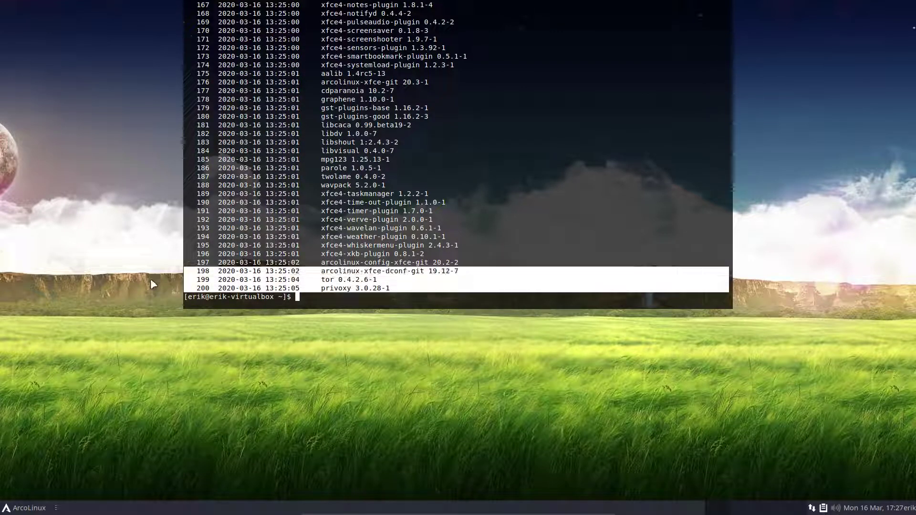
click(310, 302)
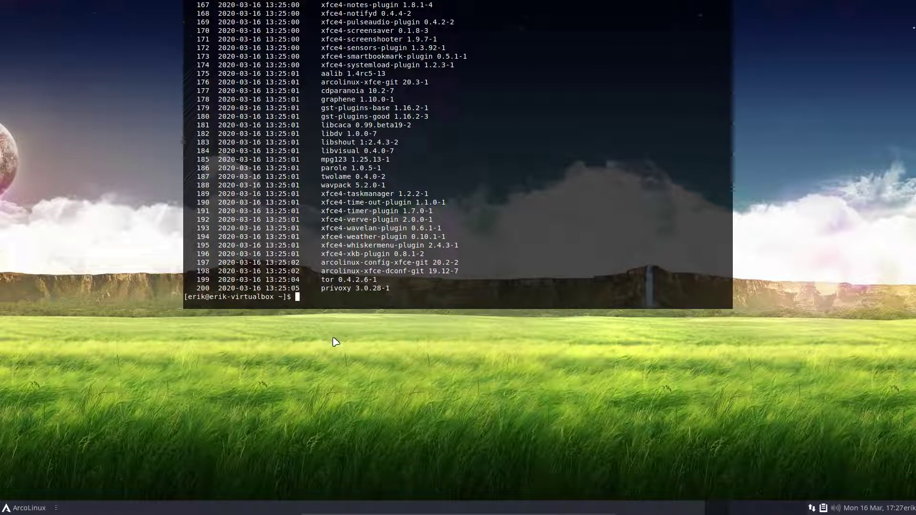
key(F12)
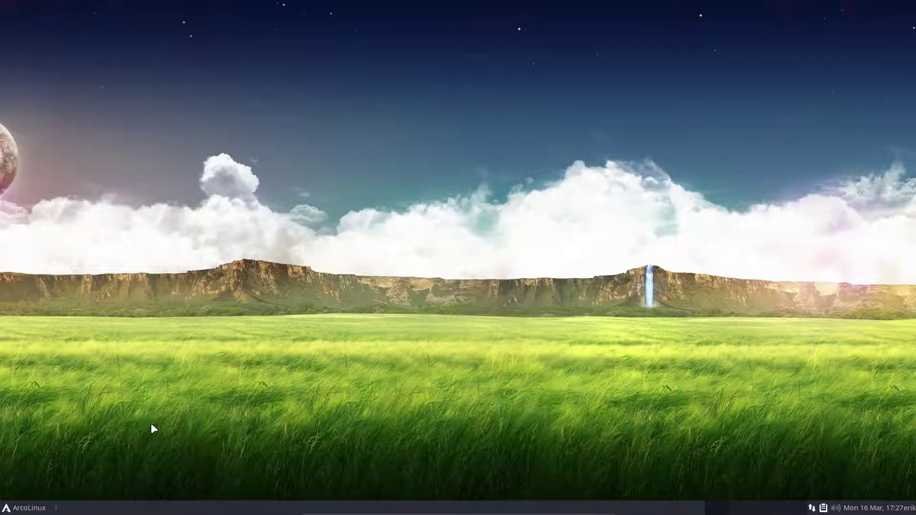
Step: Make termite the preferred terminal emulator and open a new termite window
key(ctrl+alt+t)
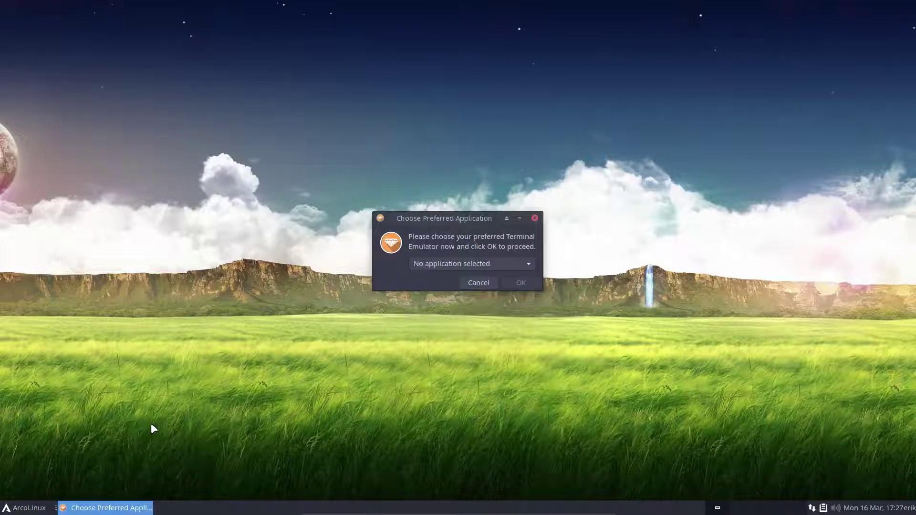
click(502, 265)
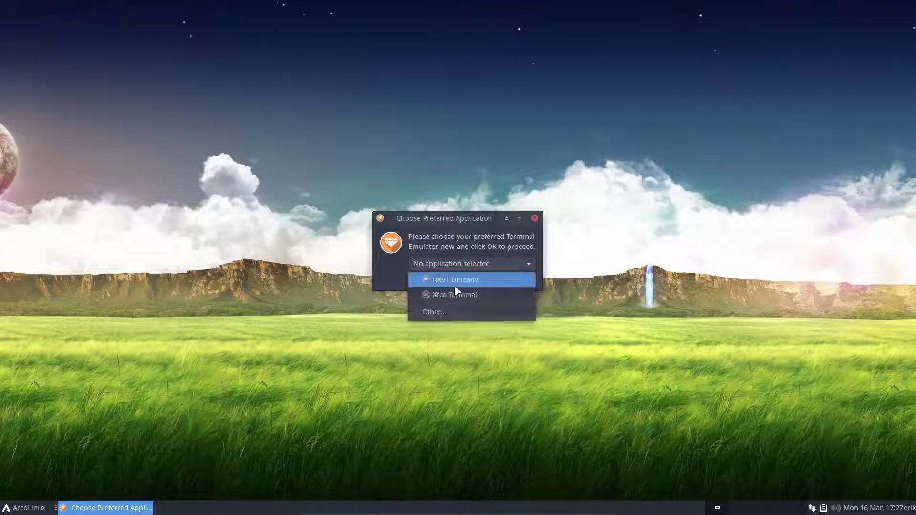
click(438, 314)
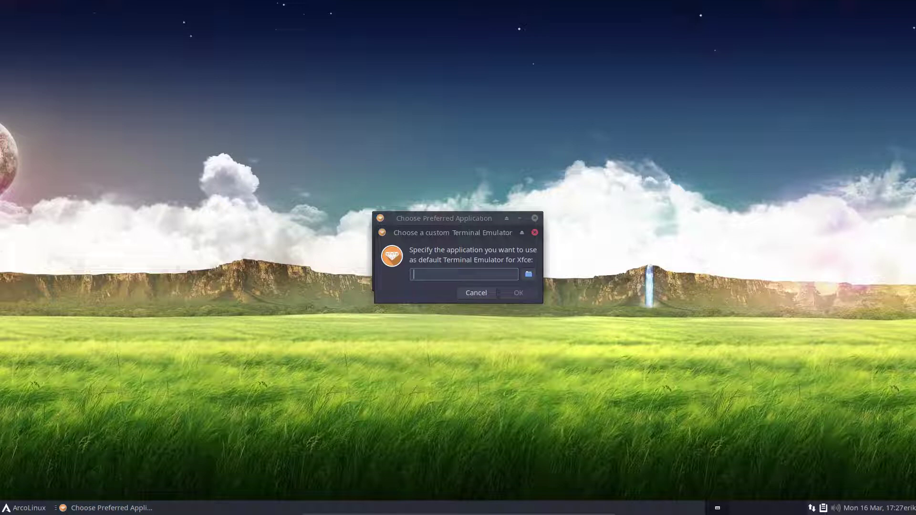
text(termite)
click(518, 293)
click(526, 282)
key(ctrl+alt+t)
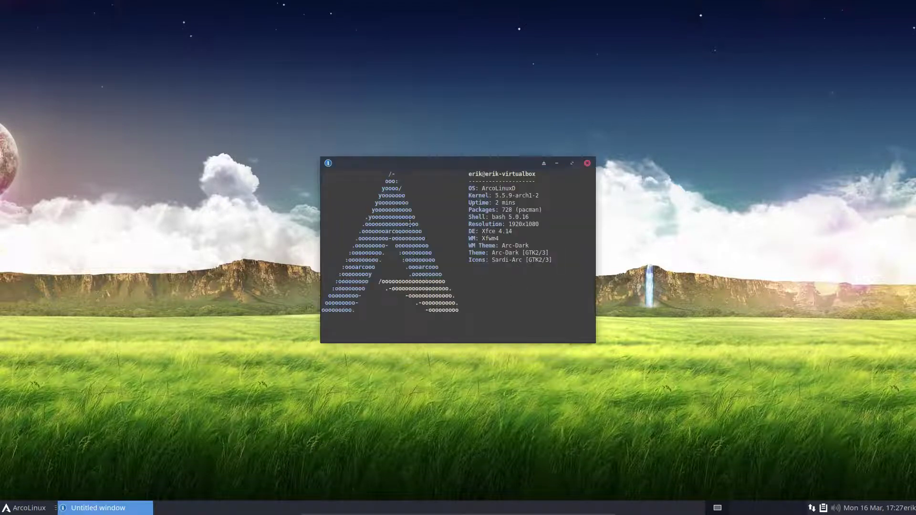
Step: Try a couple of yay package searches, then abort the selection prompt
drag(467, 158, 421, 133)
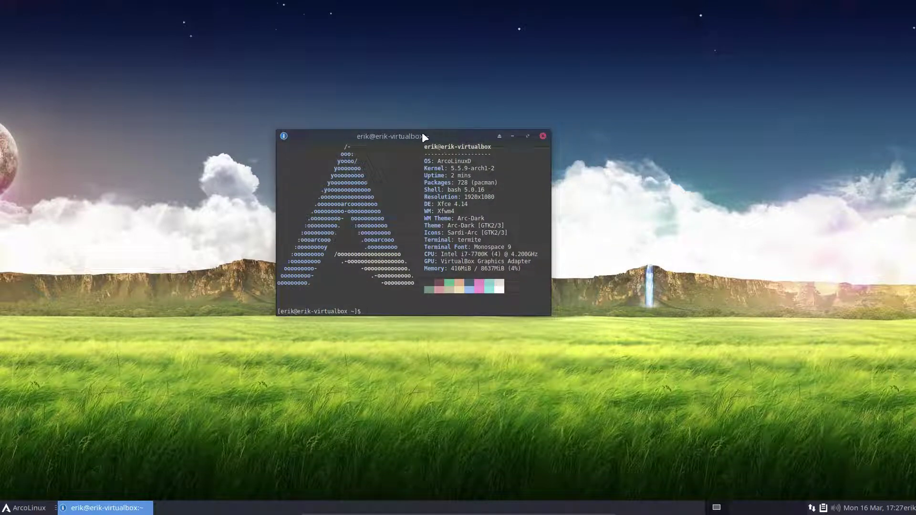
text(yay tot)
key(BackSpace)
key(BackSpace)
key(BackSpace)
key(BackSpace)
key(BackSpace)
key(BackSpace)
key(BackSpace)
key(F12)
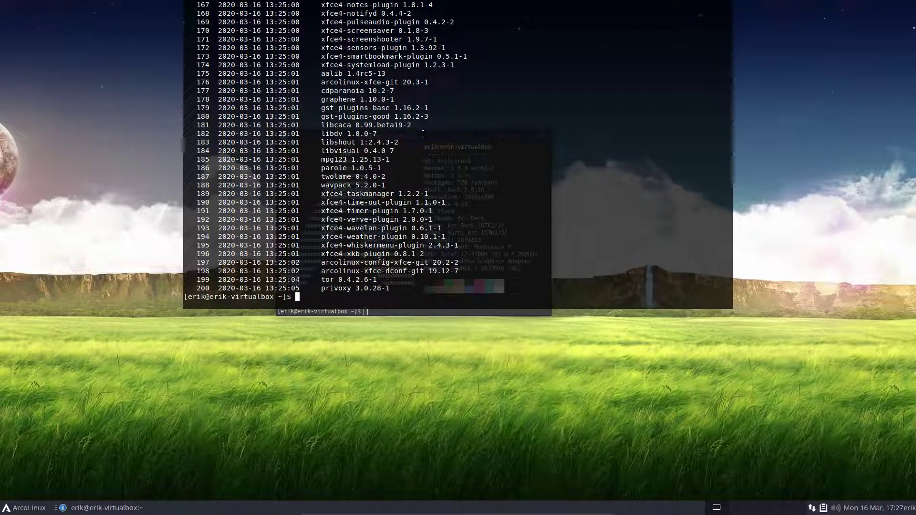
key(F12)
text(yay e)
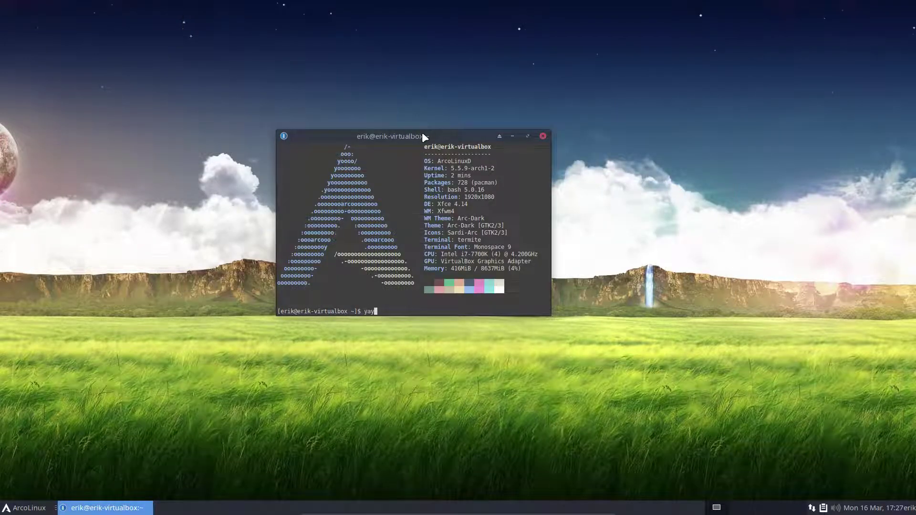
key(Return)
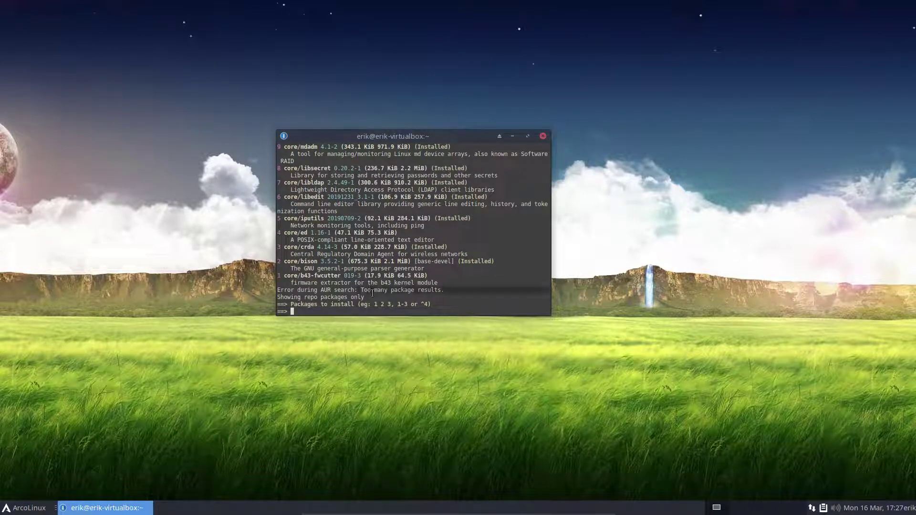
scroll(318, 280, up, 8)
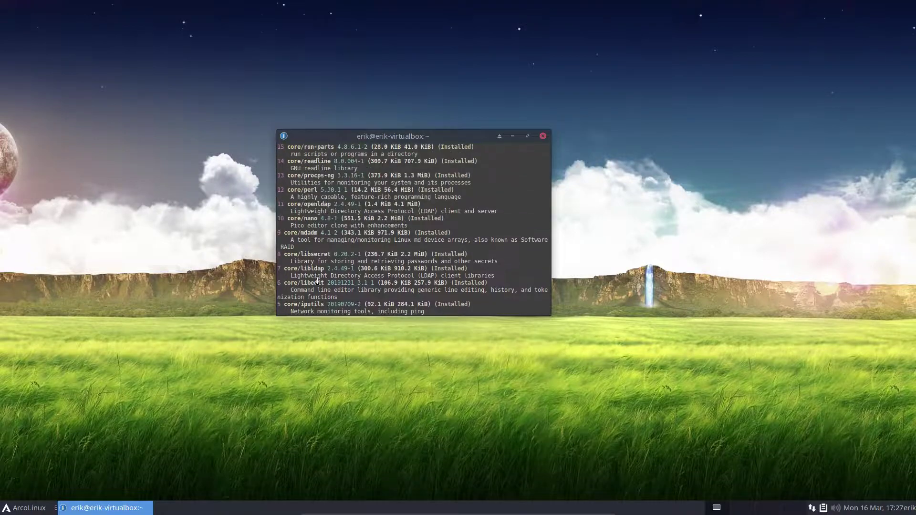
scroll(318, 280, down, 8)
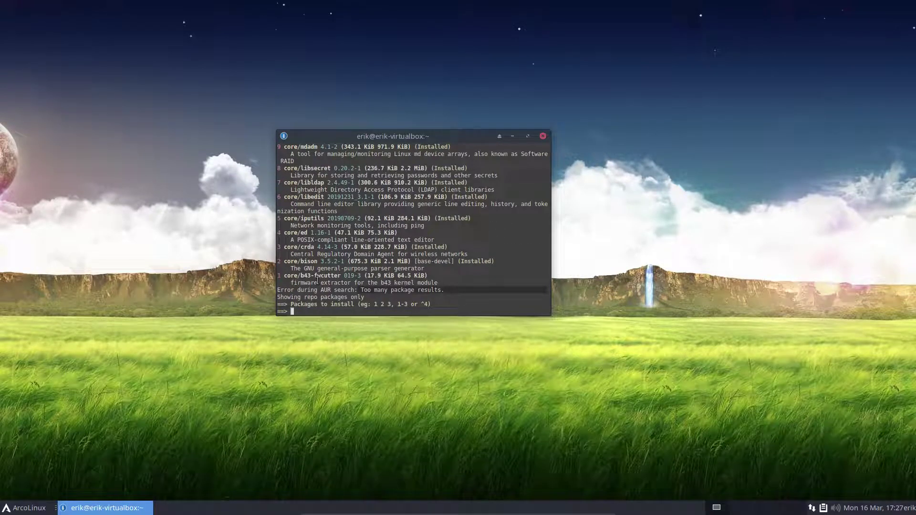
key(ctrl+c)
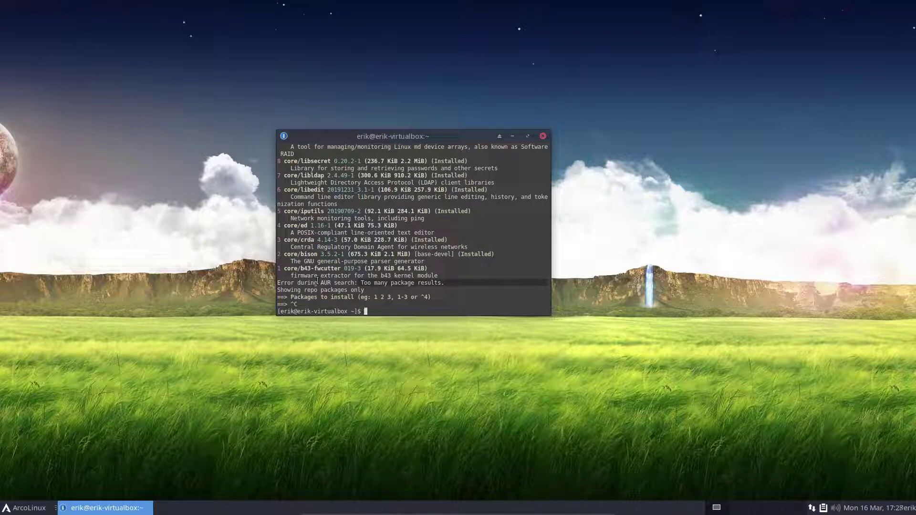
Step: Install tor-browser (entry 1) from the AUR with yay, skipping diffs and importing PGP keys
text(yay tor-browser)
key(Return)
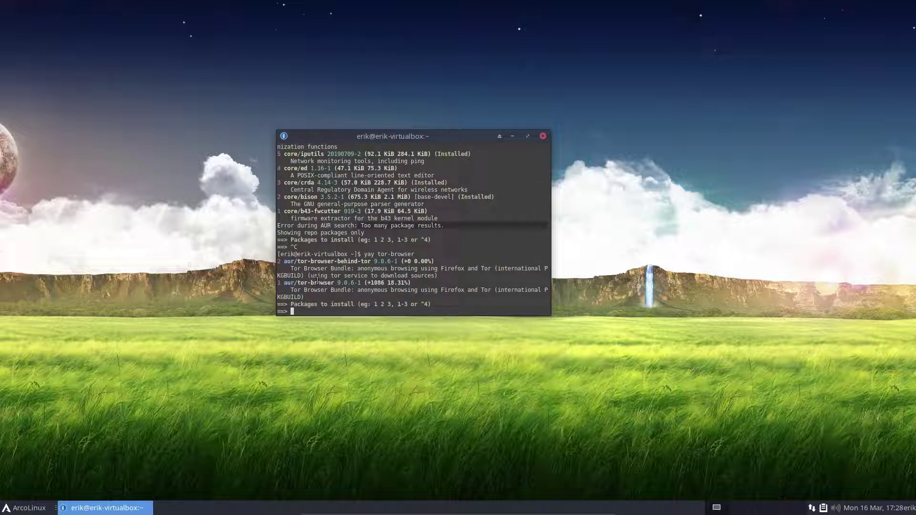
text(1)
key(Return)
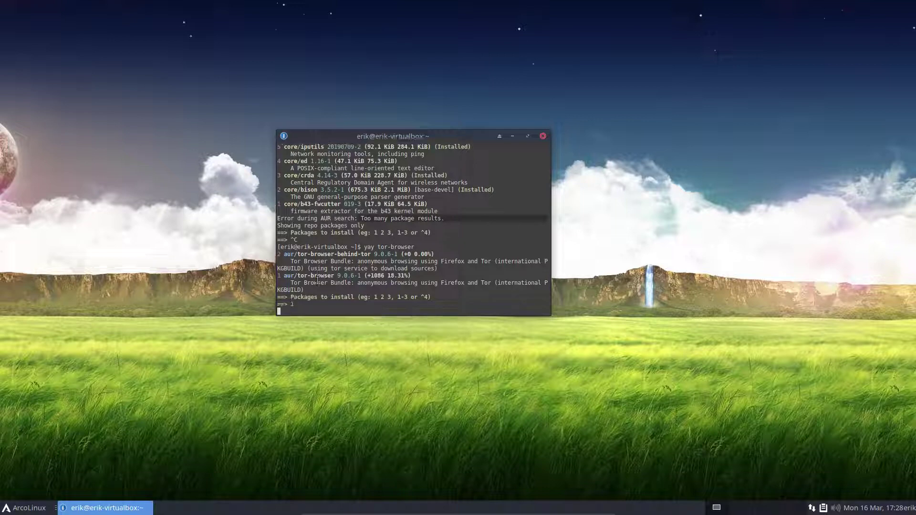
key(Return)
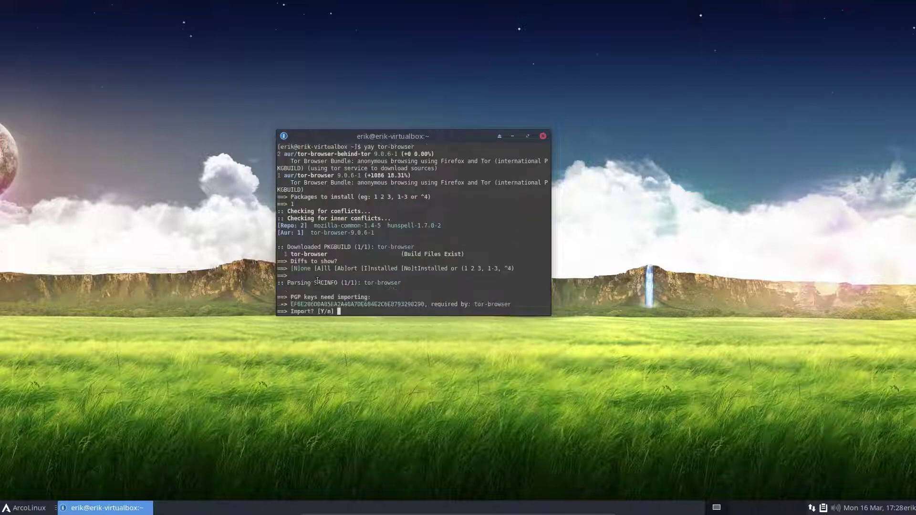
text(y)
key(Return)
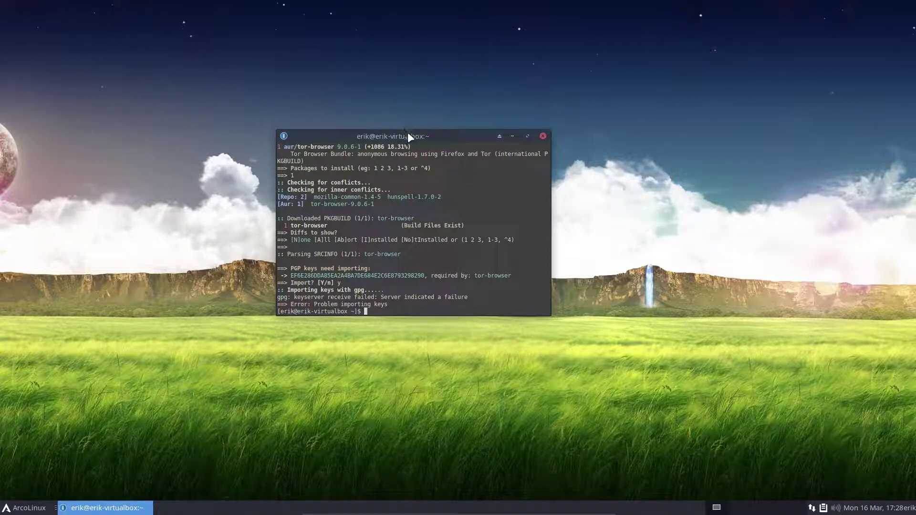
drag(408, 137, 564, 137)
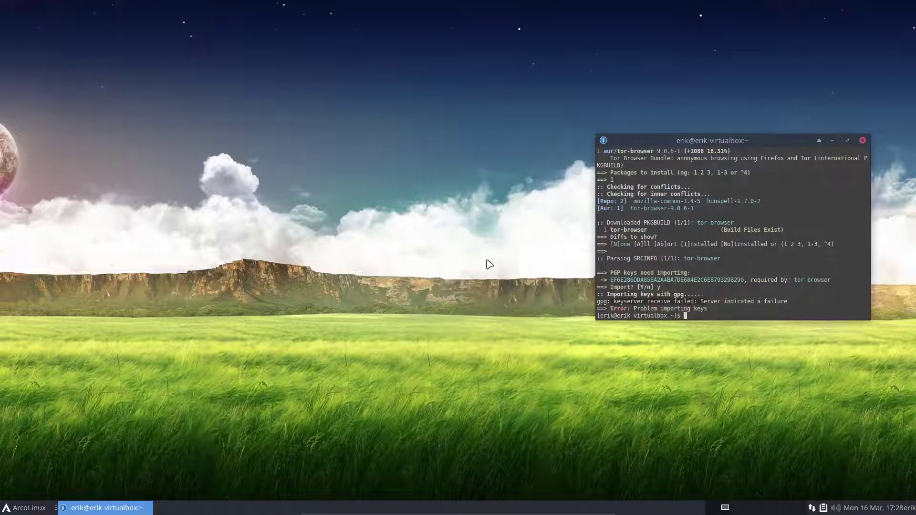
click(33, 510)
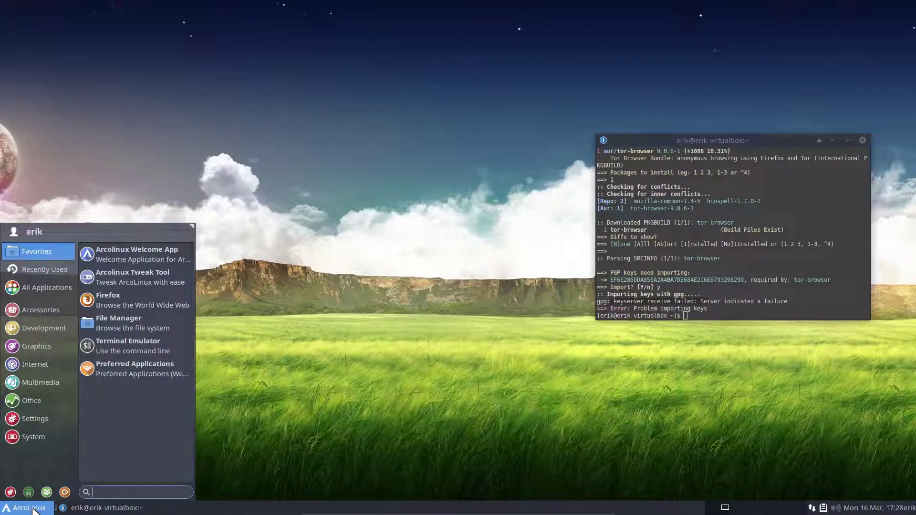
Step: Launch Firefox maximized and load arcolinux.info
click(113, 299)
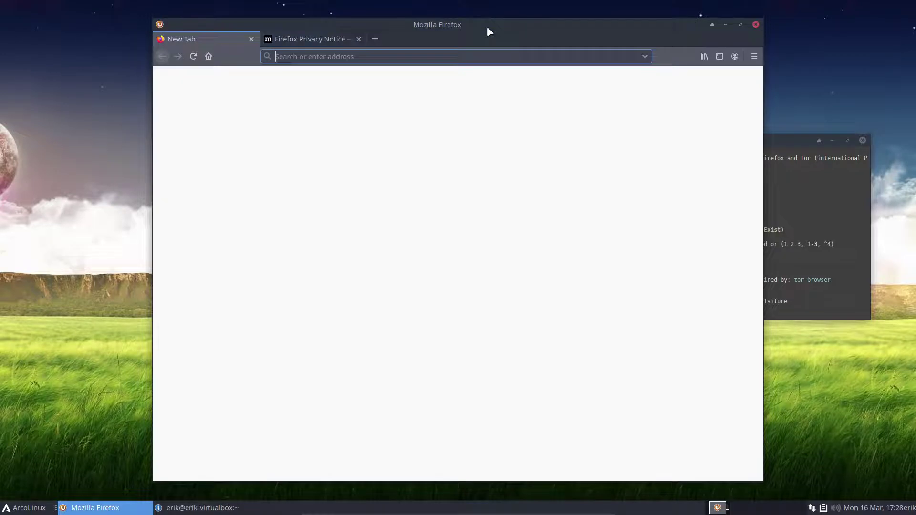
double_click(487, 27)
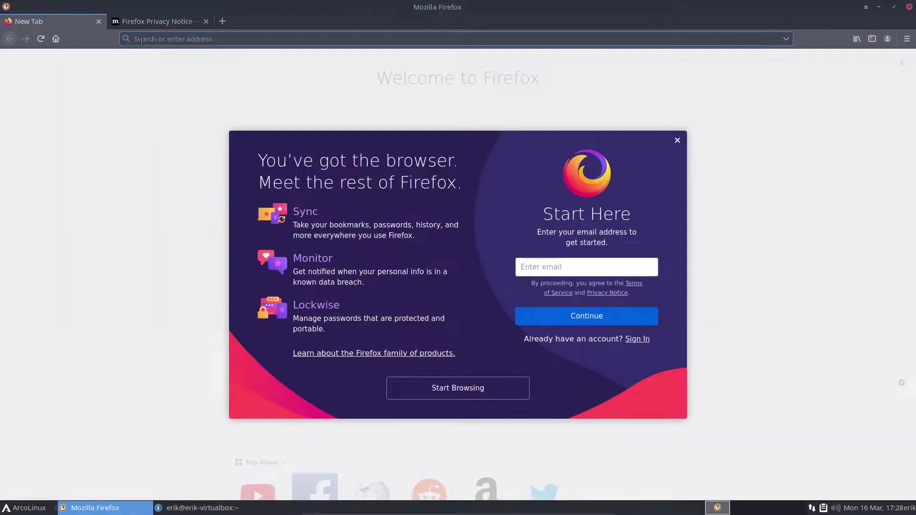
text(arcolinux.)
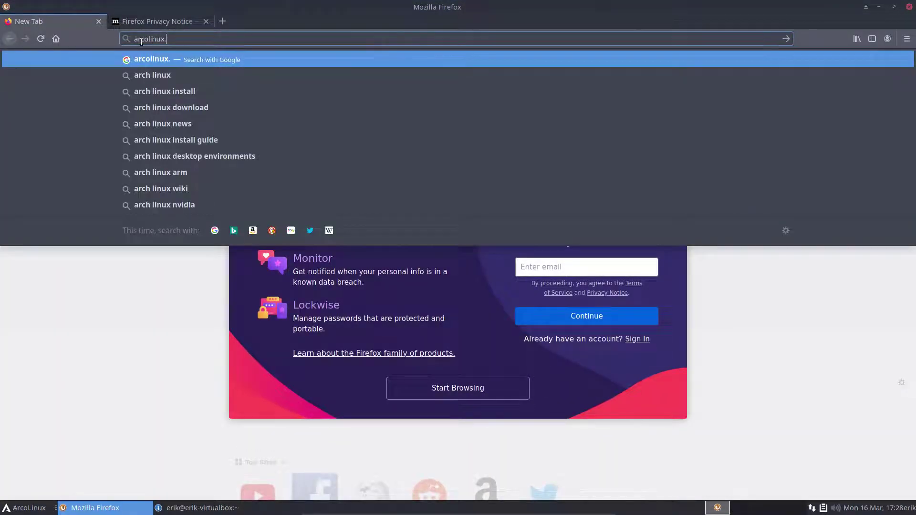
text(info)
key(Return)
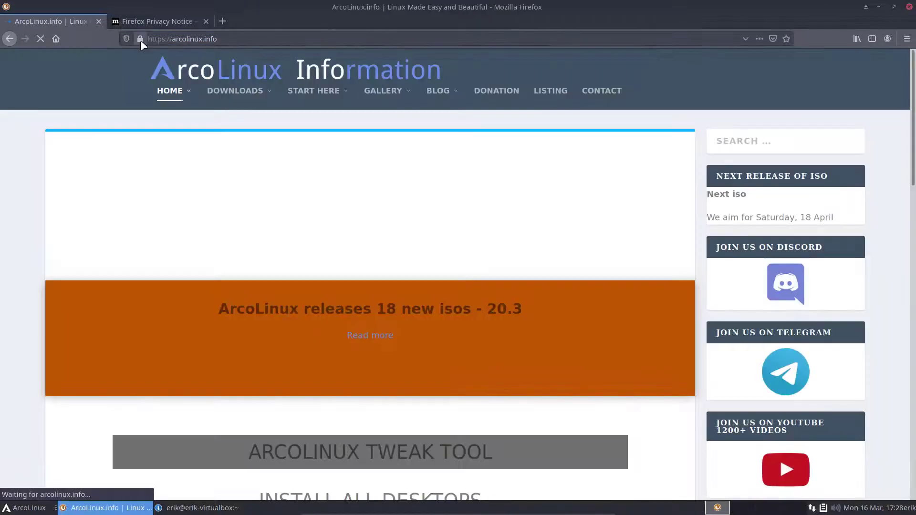
Step: Save arcolinux-spices-git-20.4-1-any.pkg.tar.zst from the Spices Application download page and show its folder
mouse_move(236, 92)
click(262, 175)
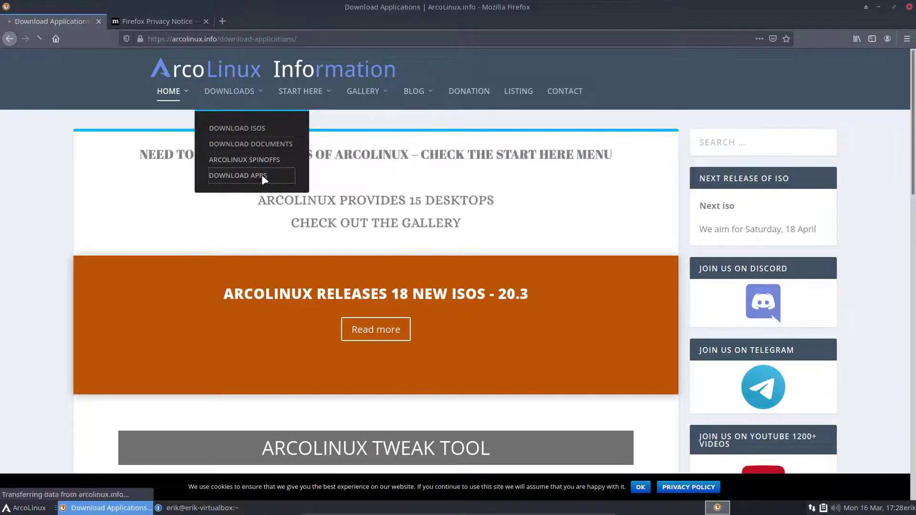
click(239, 292)
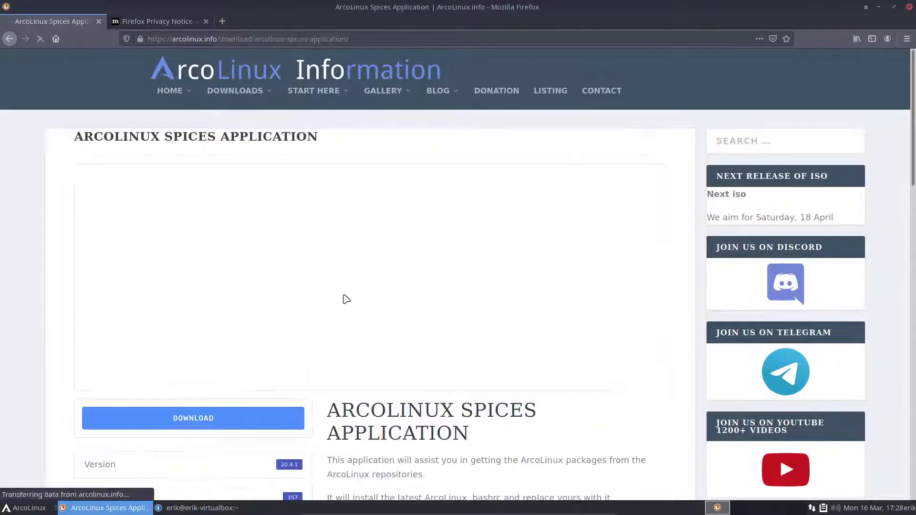
scroll(286, 291, down, 3)
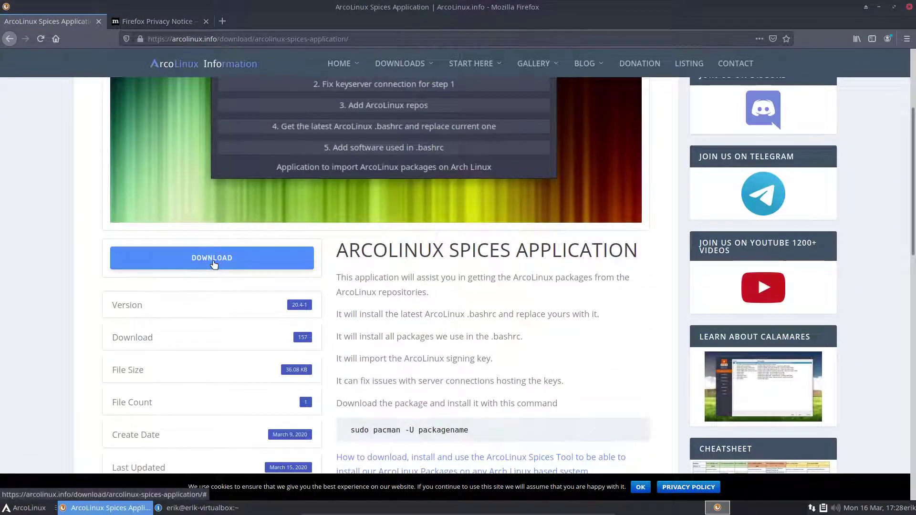
click(213, 264)
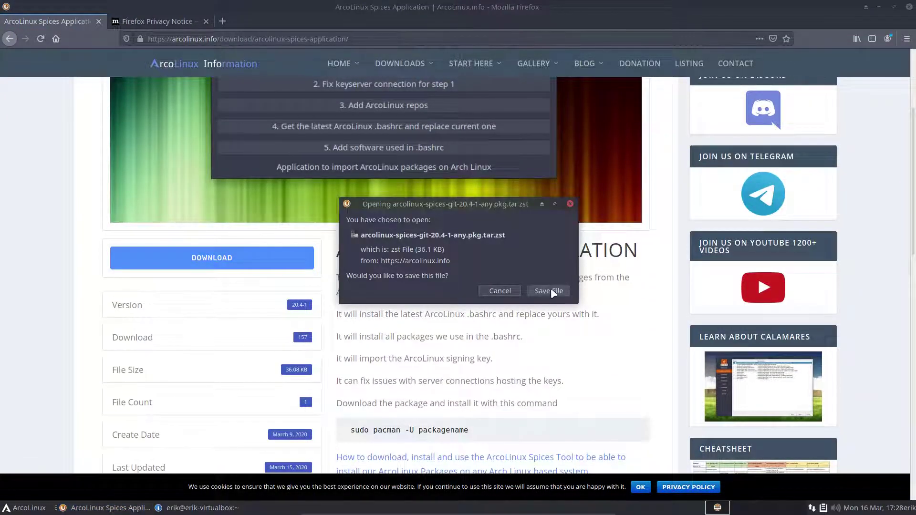
click(552, 289)
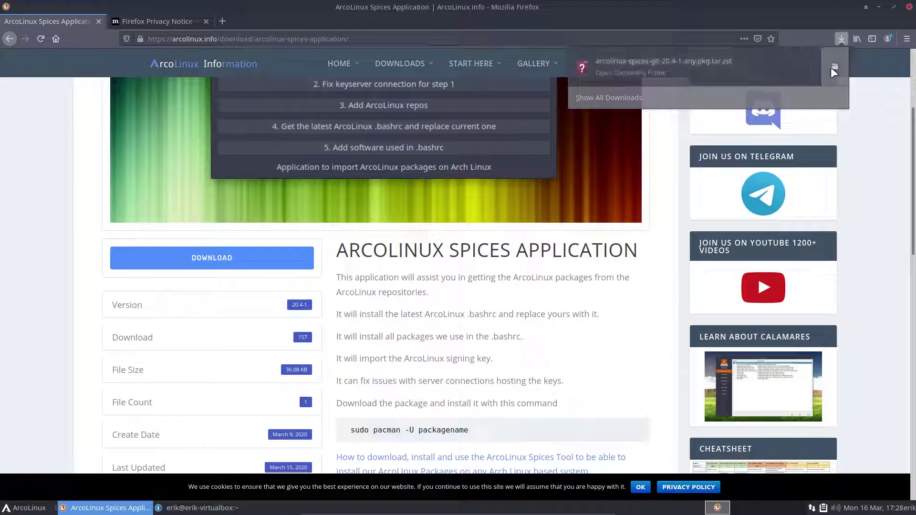
click(835, 65)
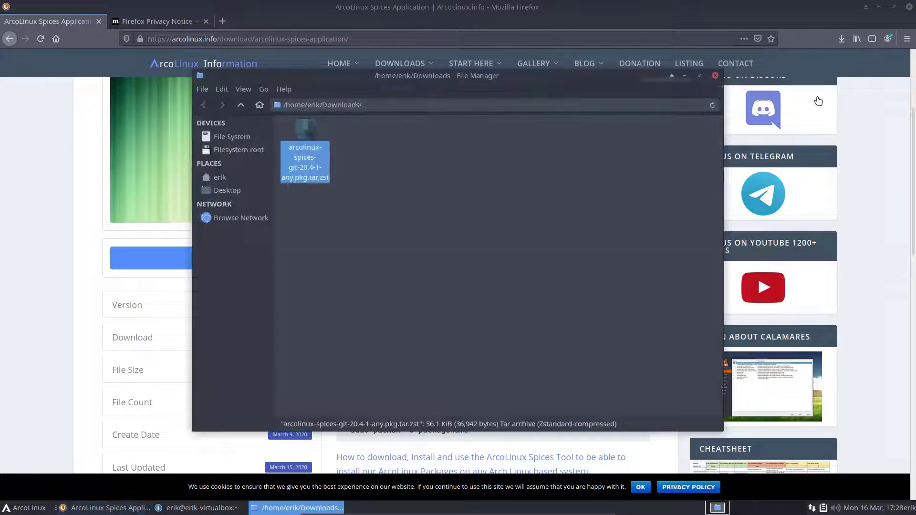
Step: From a terminal in Downloads, install the spices package with sudo pacman -U, then close it
right_click(345, 139)
click(392, 197)
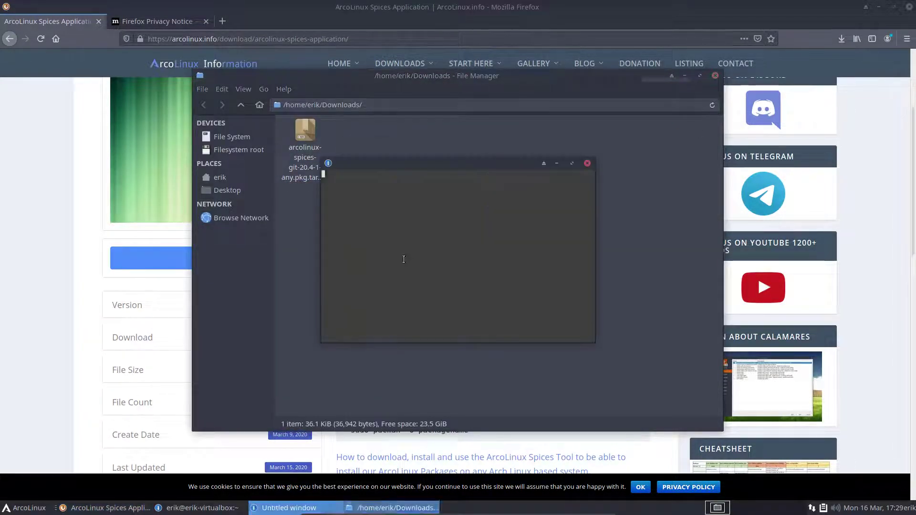
text(sduo p)
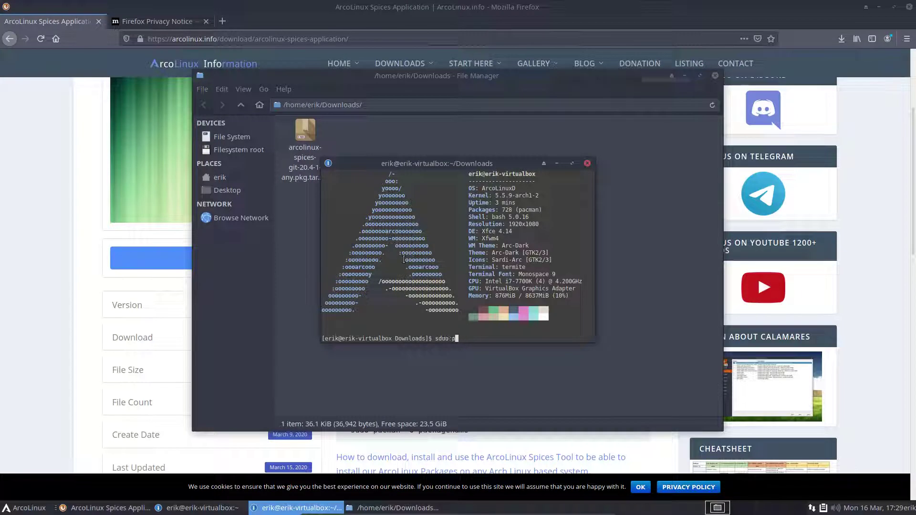
key(BackSpace)
key(BackSpace)
key(BackSpace)
key(BackSpace)
key(BackSpace)
text(udo pacman -U arco)
key(Tab)
key(Return)
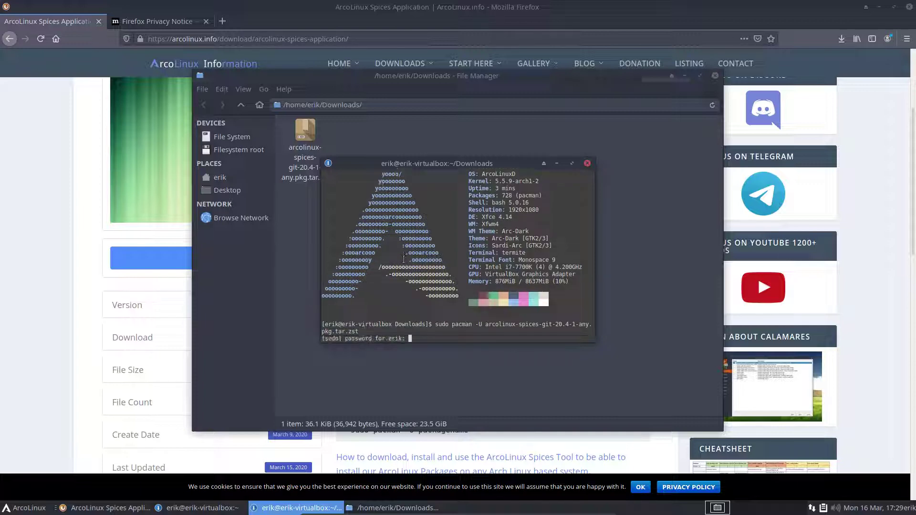
key(Return)
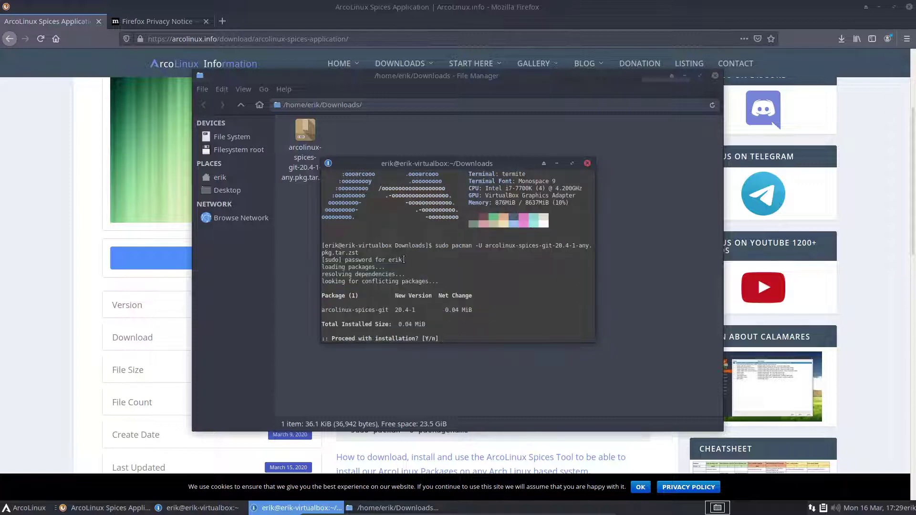
key(Return)
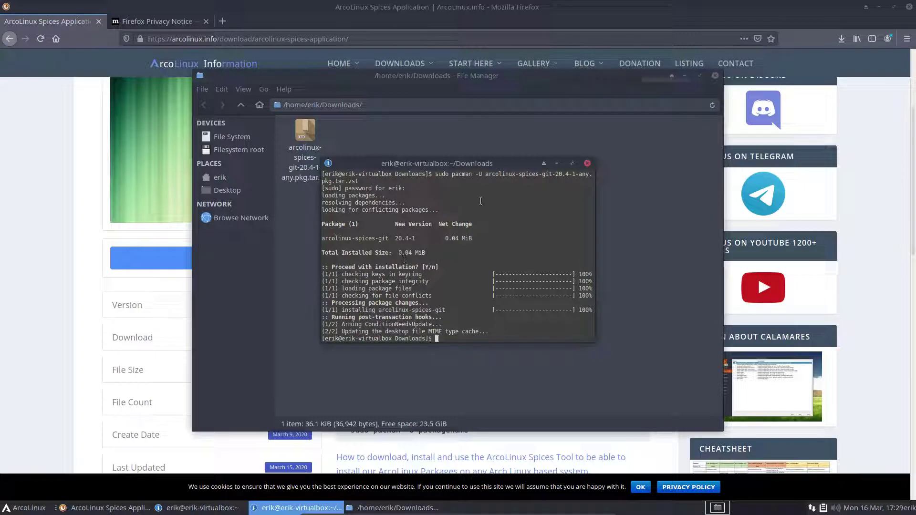
click(587, 164)
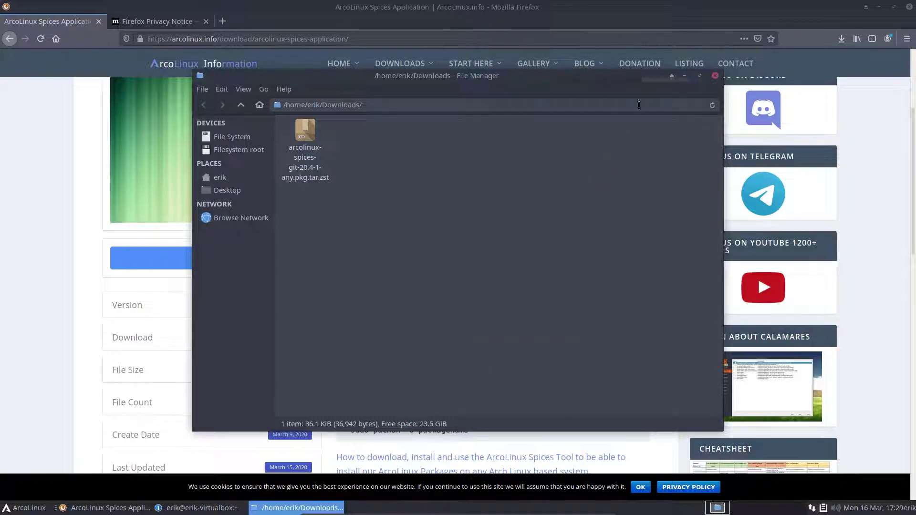
Step: Minimize the open windows and launch ArcoLinux Spices by searching 'spice' in the menu
click(685, 76)
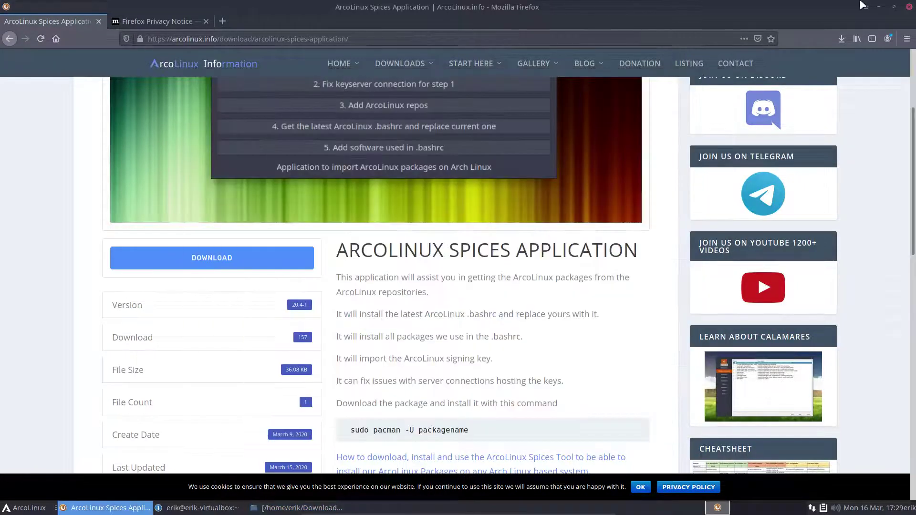
click(879, 7)
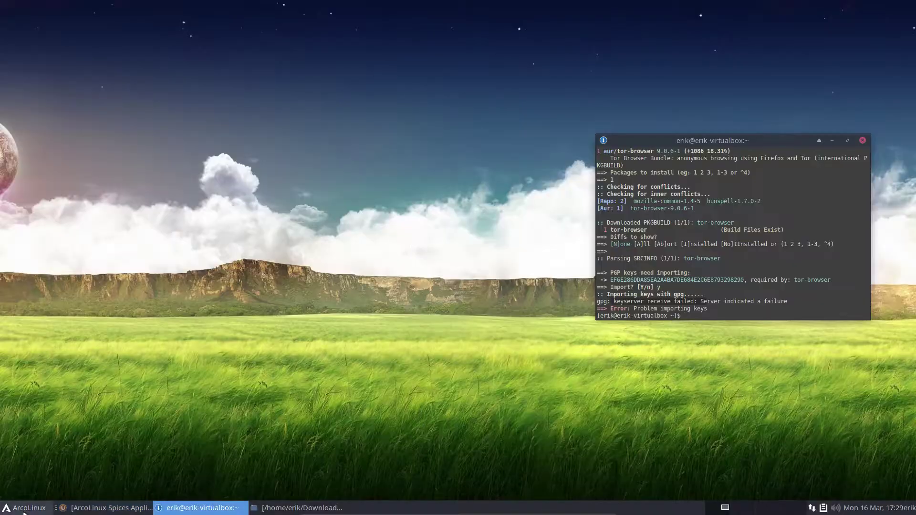
click(24, 508)
text(spice)
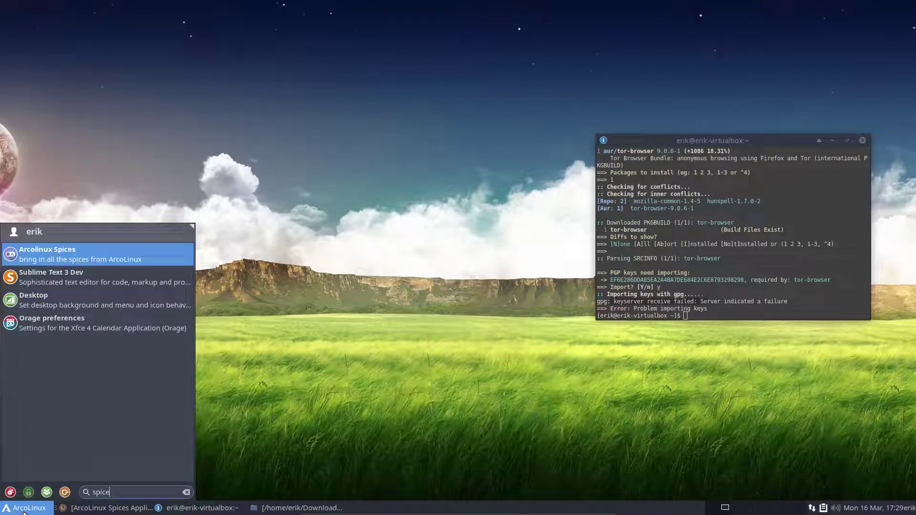
key(Return)
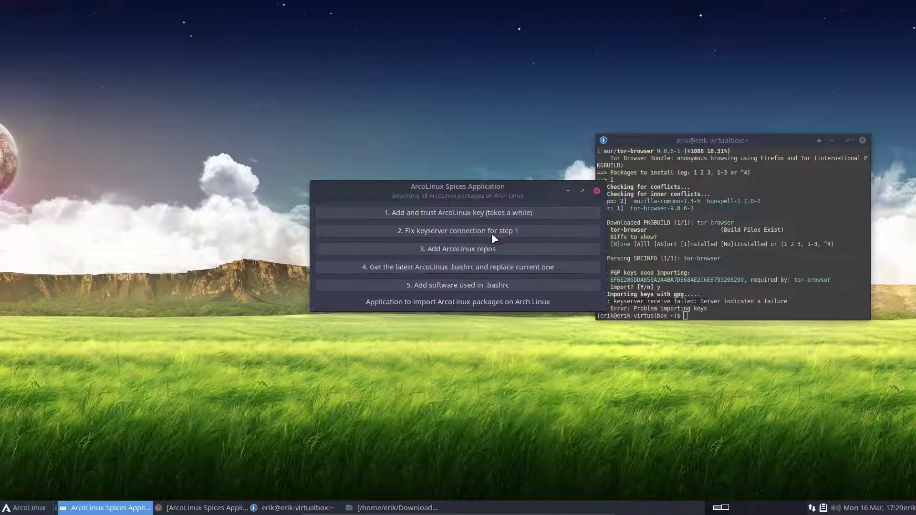
Step: Run '2. Fix keyserver connection for step 1', authenticating with the admin password
click(492, 232)
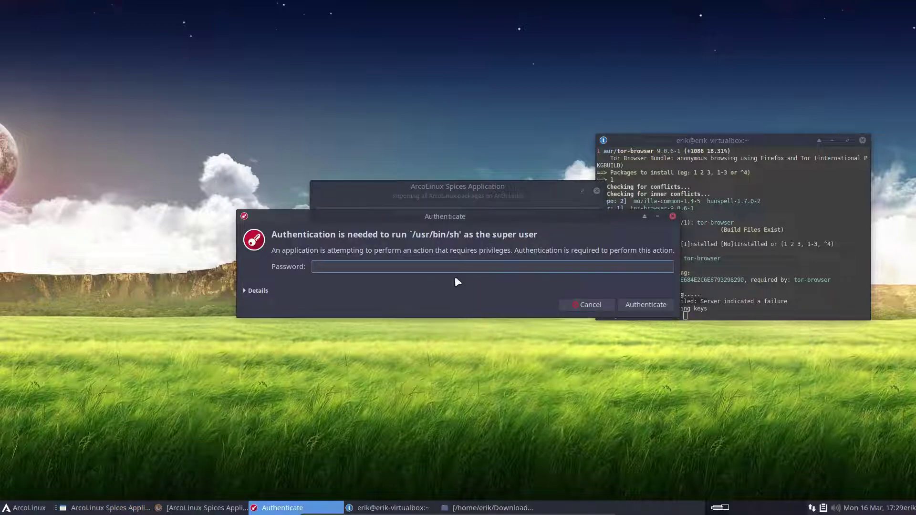
text(****)
key(Return)
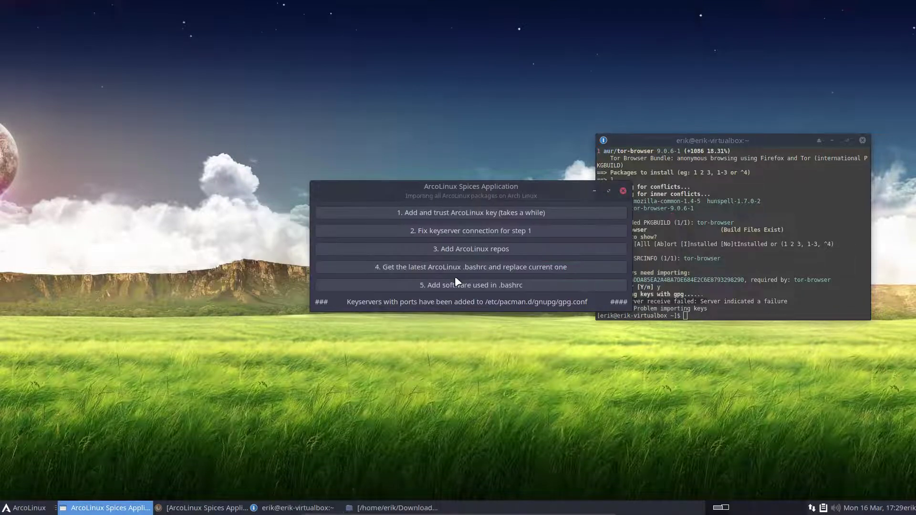
drag(522, 192, 243, 177)
click(760, 285)
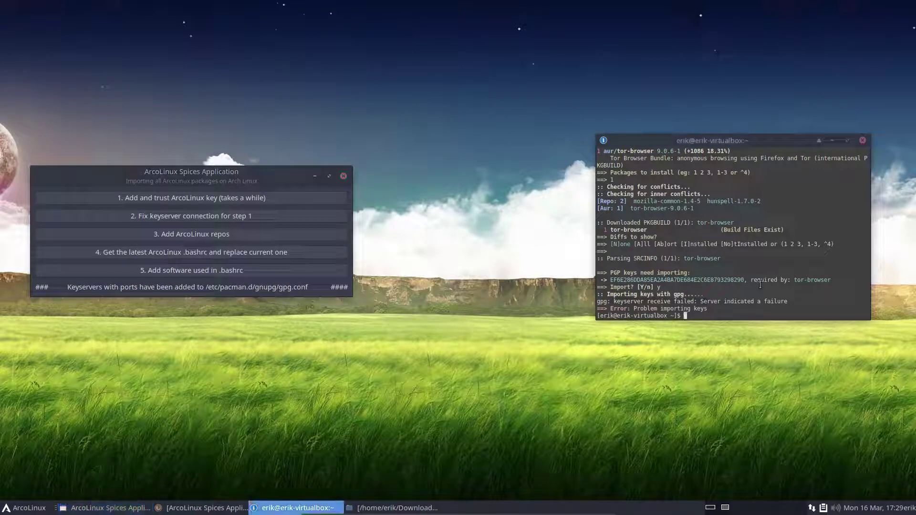
Step: Rerun yay tor-browser, choosing entry 1 and accepting defaults for cleanBuild and Diffs
key(Up)
key(Return)
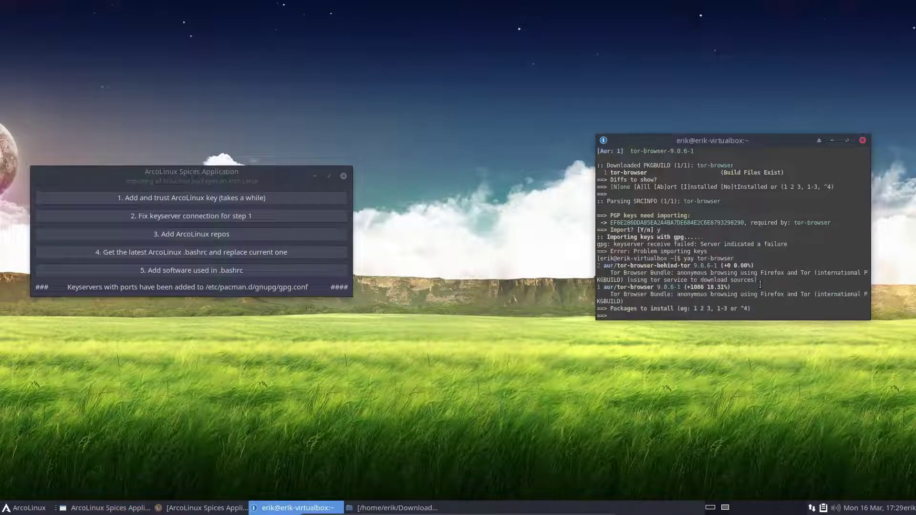
key(Return)
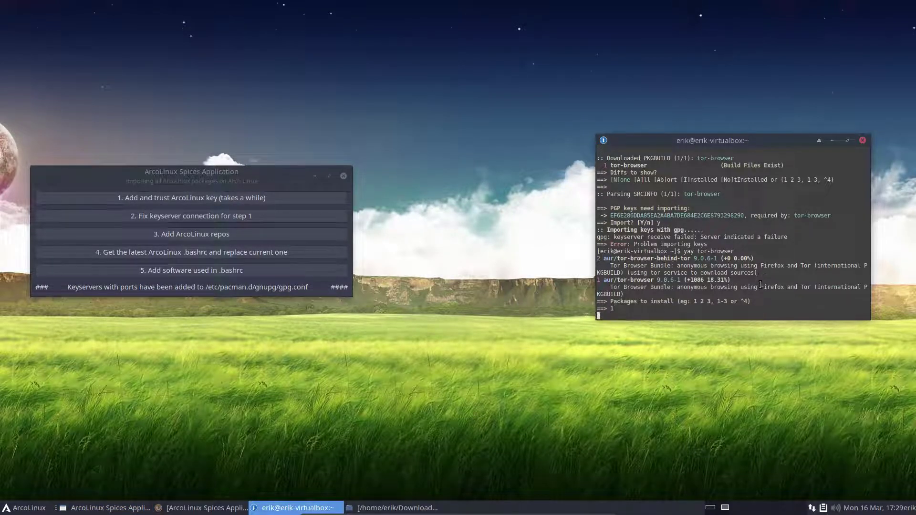
key(Return)
key(Return)
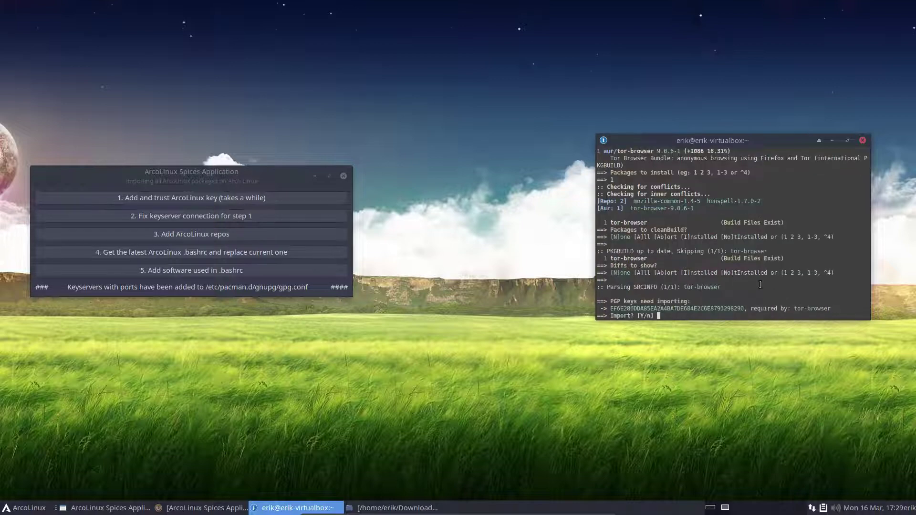
key(Return)
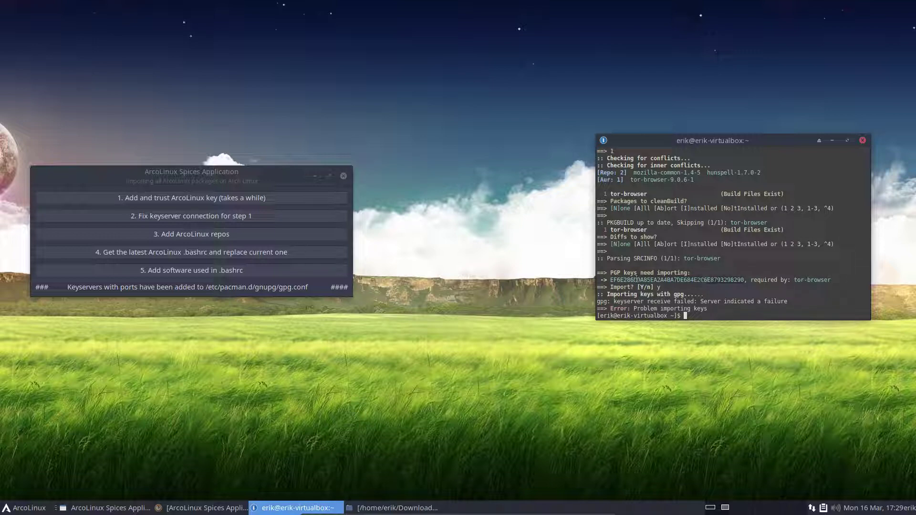
Step: Open and close the application menu, then move the Spices window back to the centre
click(29, 508)
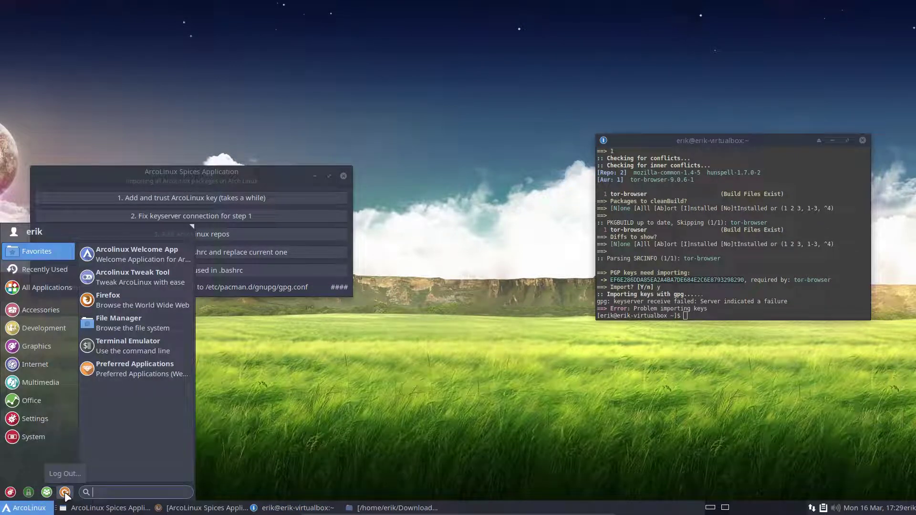
click(310, 342)
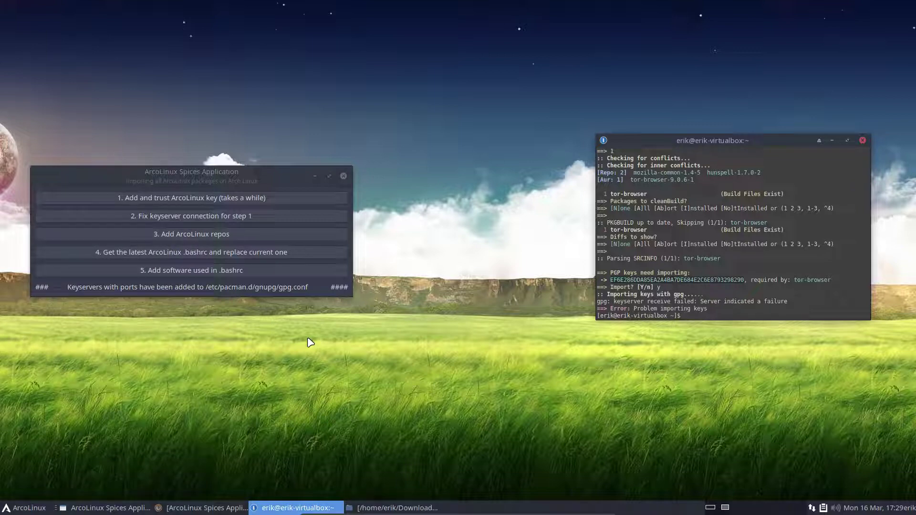
drag(230, 166, 436, 110)
Step: Open the Desktop folder in a new file manager window, see it is empty, and close it
right_click(81, 173)
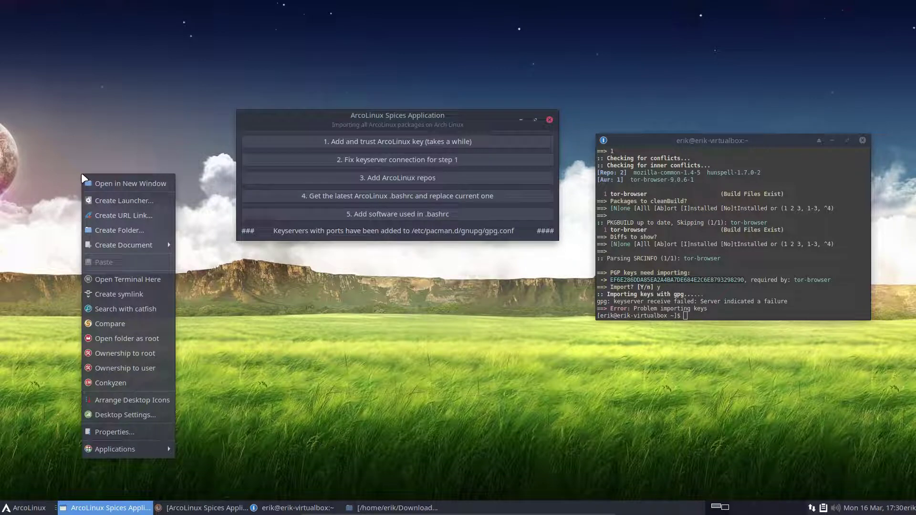
click(130, 185)
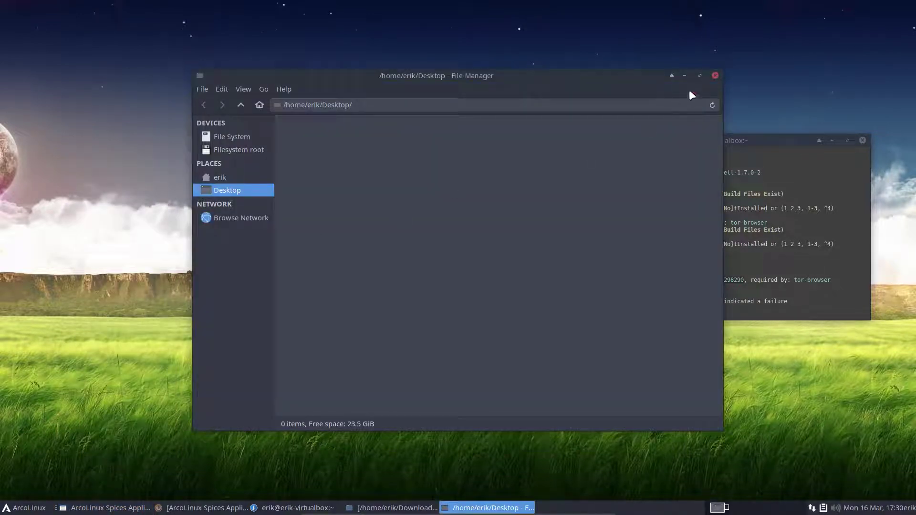
click(715, 75)
Step: In Firefox, load github.com/arcolinuxd in the Privacy Notice tab
click(202, 508)
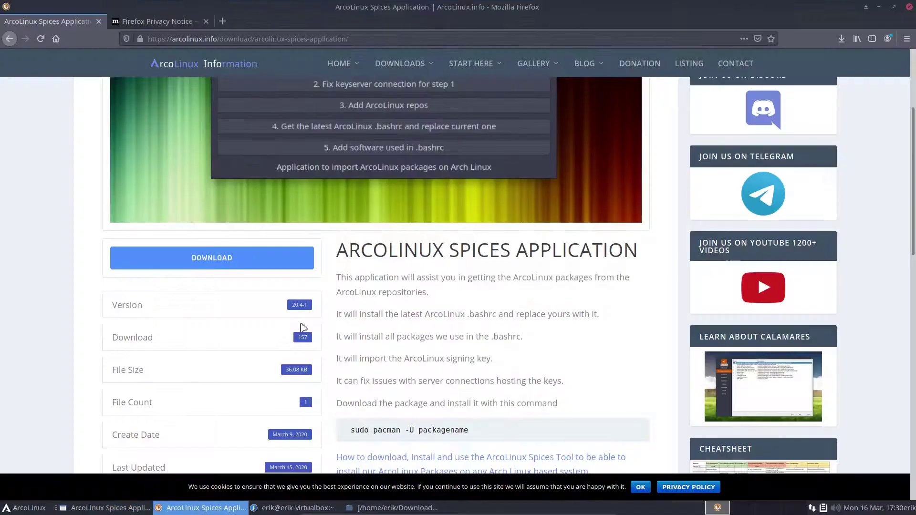
click(175, 23)
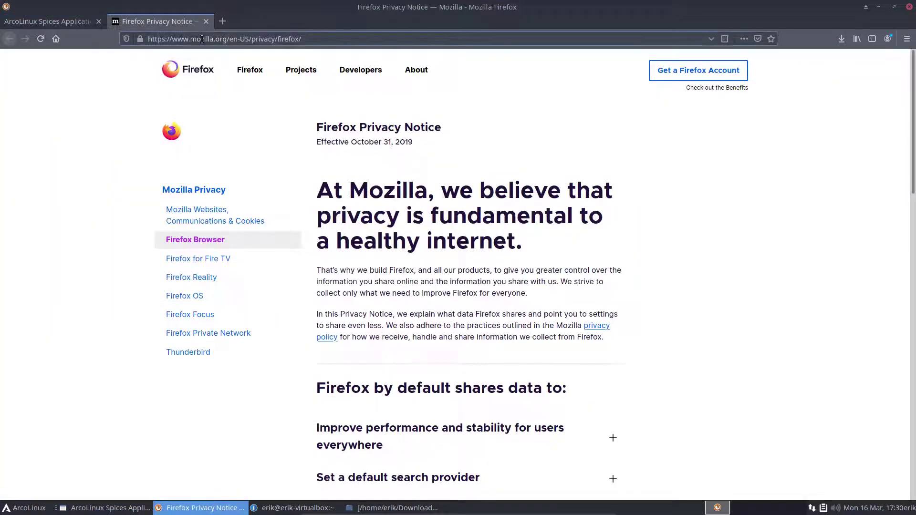
click(202, 39)
text(arcoli)
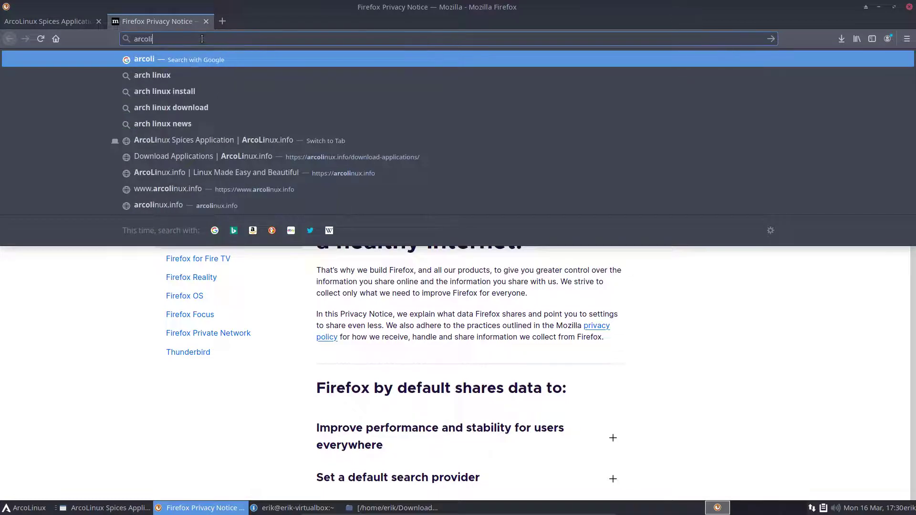
key(BackSpace)
key(BackSpace)
text(git)
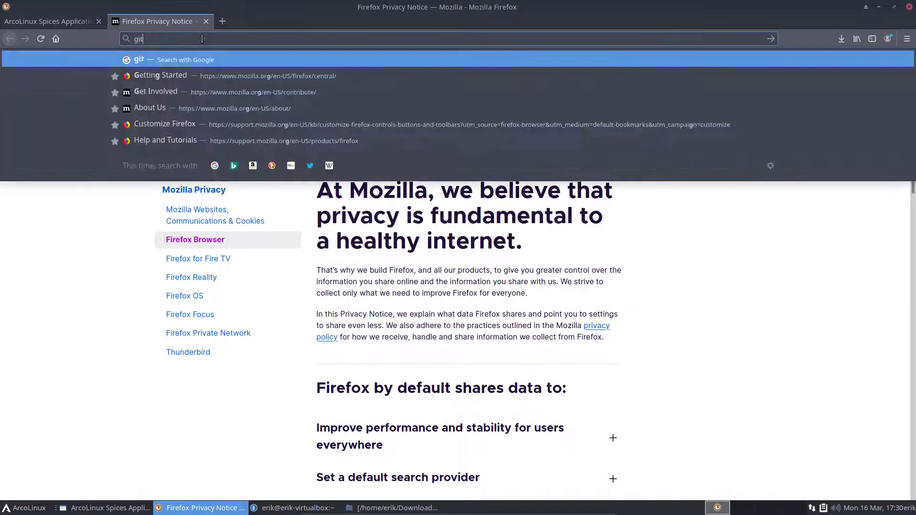
text(hub.com/)
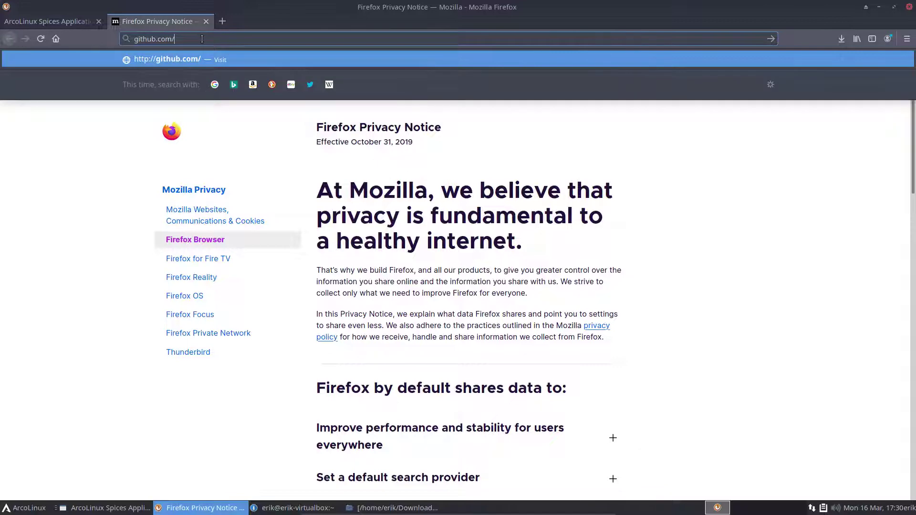
text(arcolinuxd)
key(Return)
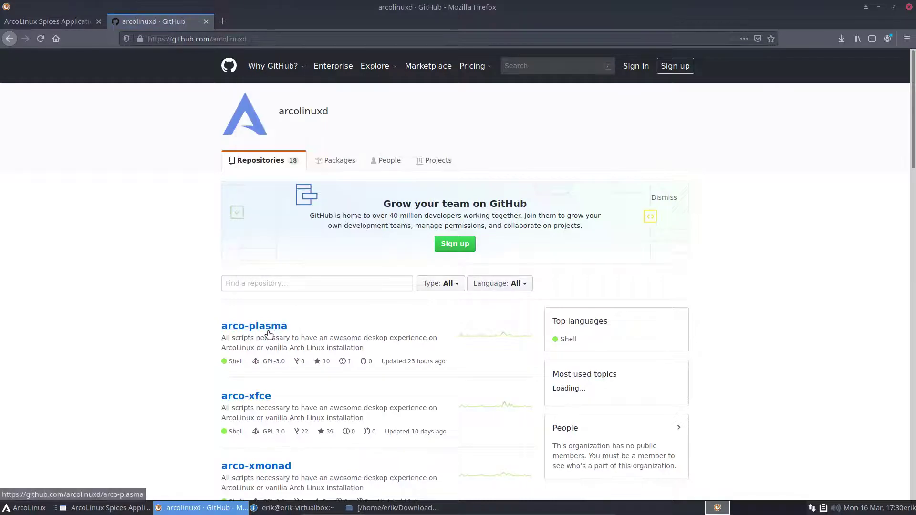
Step: Open the arco-xfce repository, copy its HTTPS clone URL, and minimize Firefox
click(258, 400)
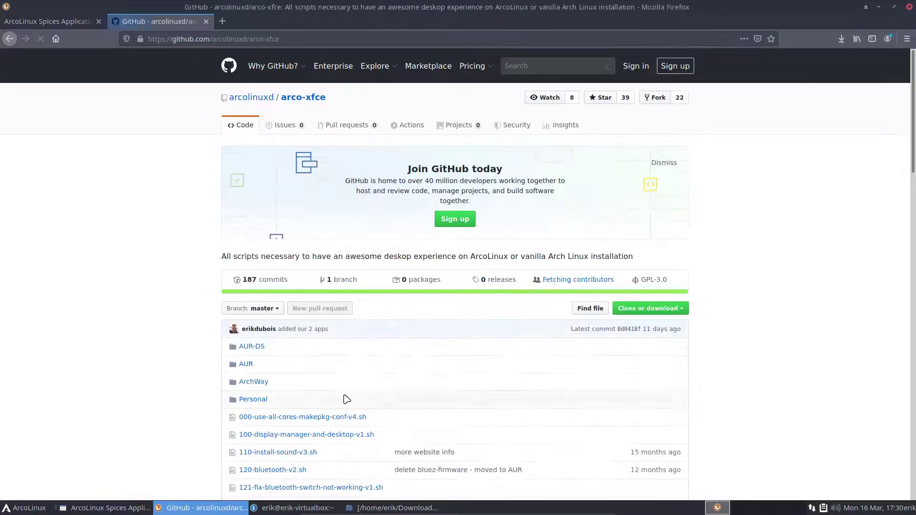
click(668, 310)
click(671, 370)
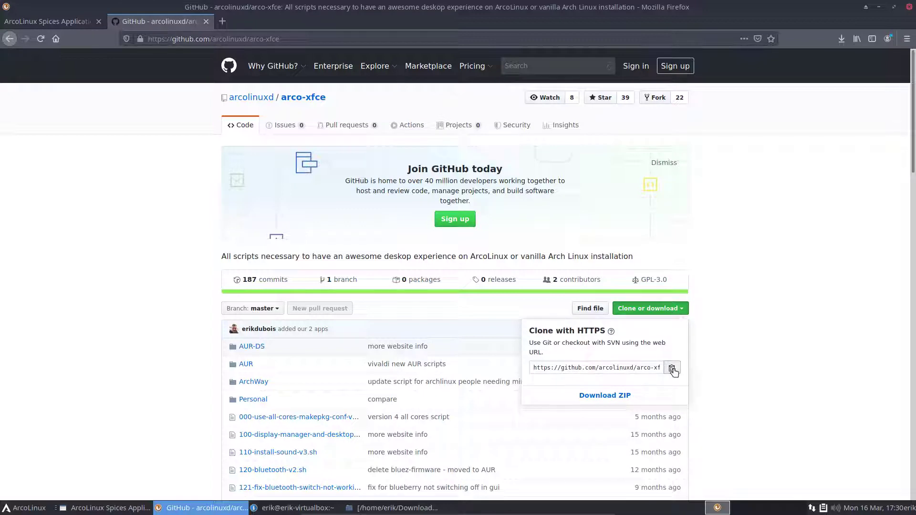
click(879, 6)
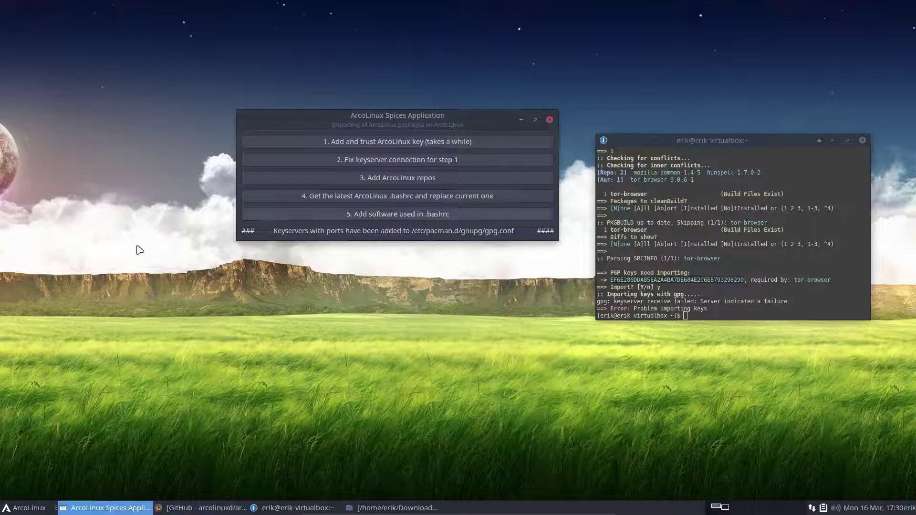
Step: In a Desktop terminal, run git clone with the pasted arco-xfce URL, then open the new arco-xfce folder
right_click(114, 343)
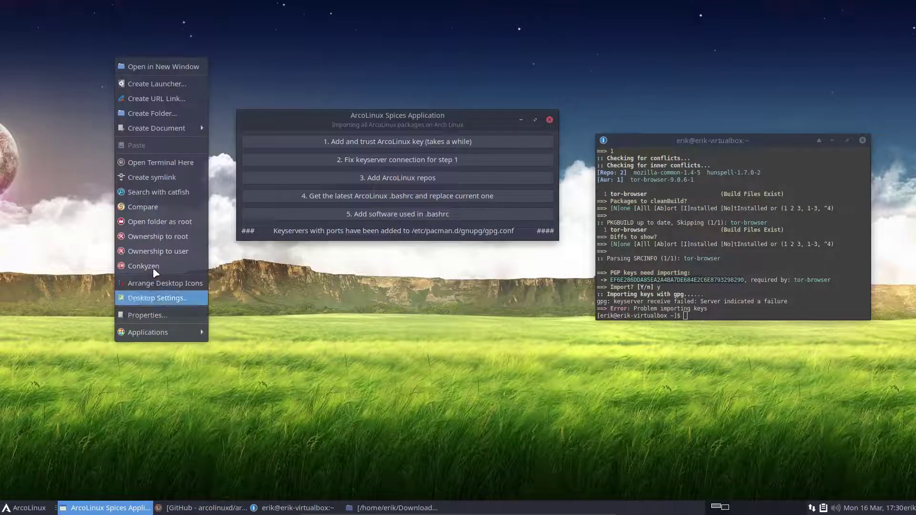
click(156, 162)
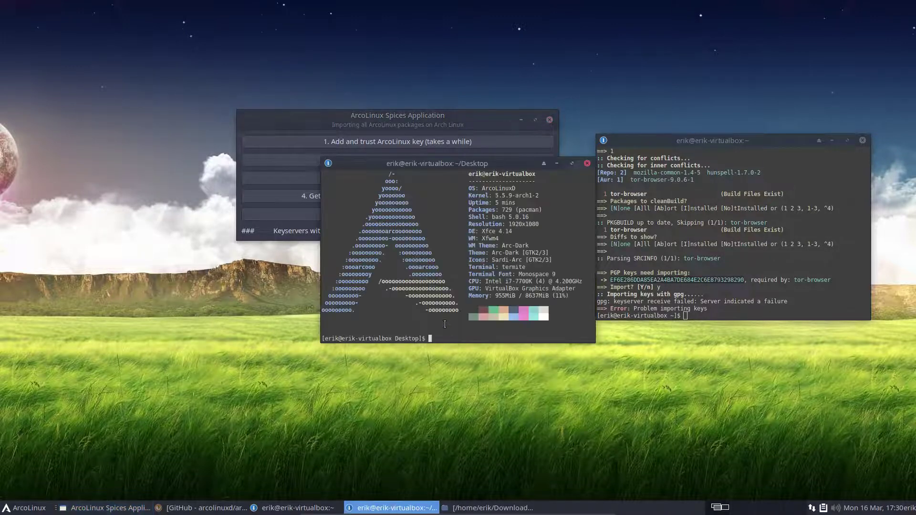
text(git clno)
key(BackSpace)
key(BackSpace)
text(lone)
key(ctrl+shift+v)
key(Return)
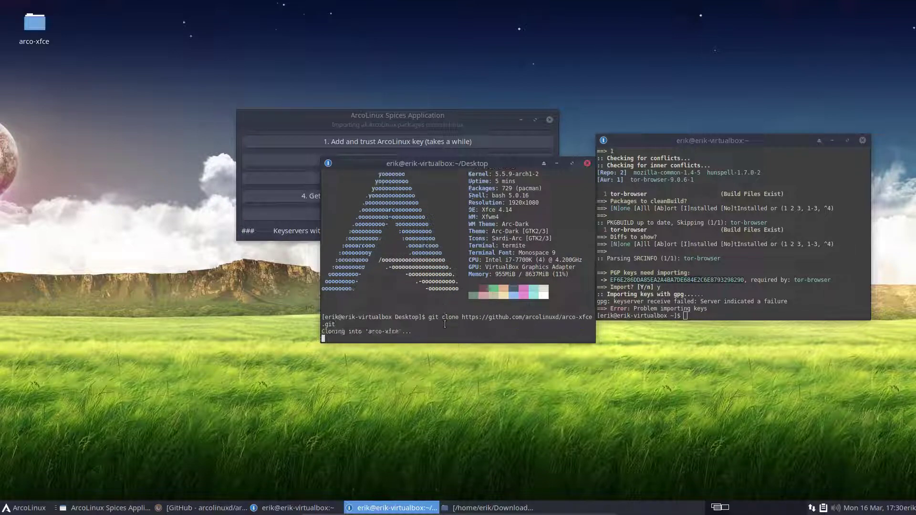
double_click(30, 24)
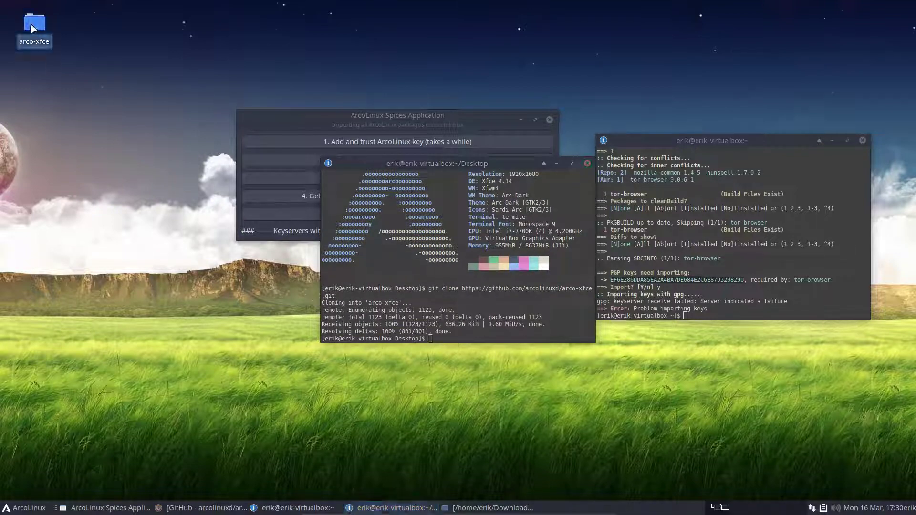
Step: Open the ArchWay folder and open 10-add-keyservers-for-key-importing-v4.sh in the text editor
double_click(314, 127)
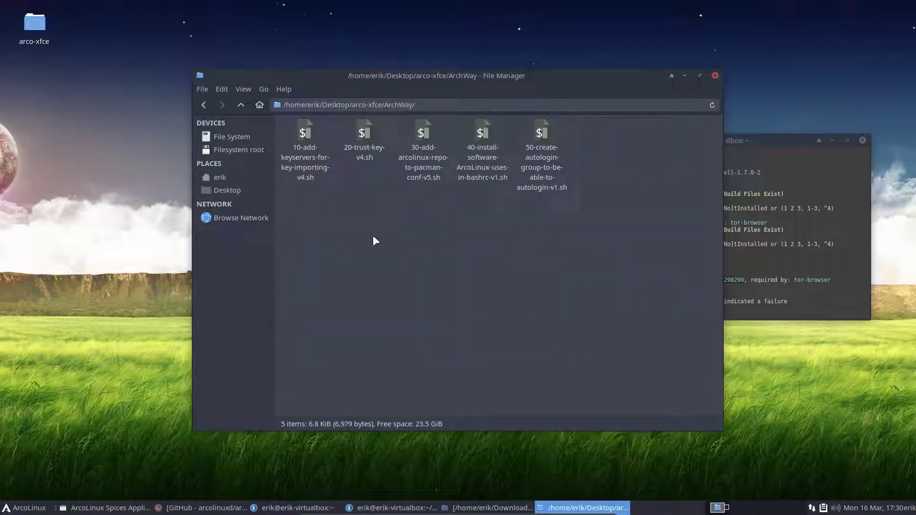
drag(290, 210, 637, 121)
click(360, 179)
click(306, 137)
double_click(305, 137)
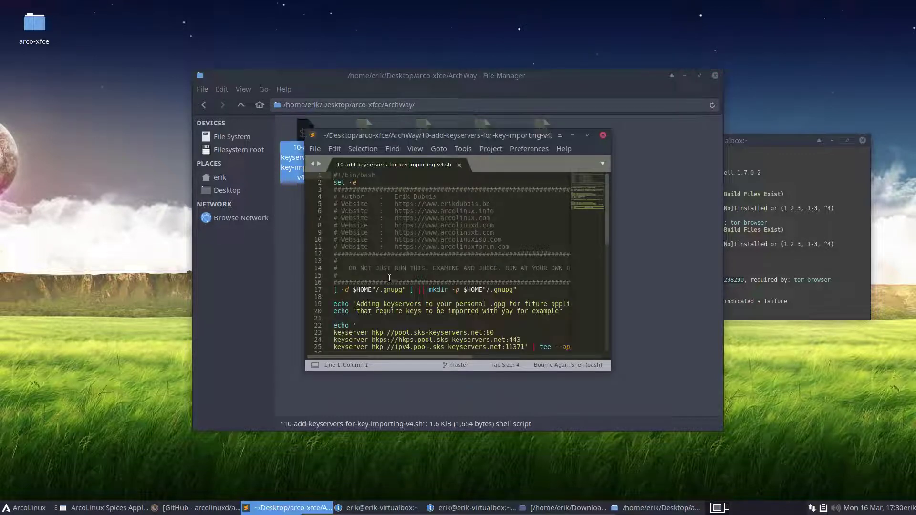
Step: Scroll the script and highlight the .gnupg path on line 17, then move the editor aside
scroll(392, 278, down, 3)
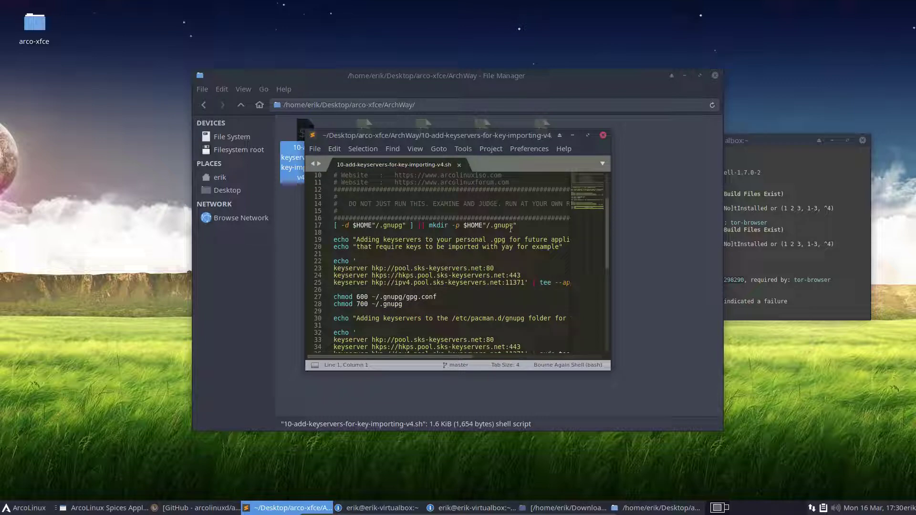
drag(525, 226, 330, 227)
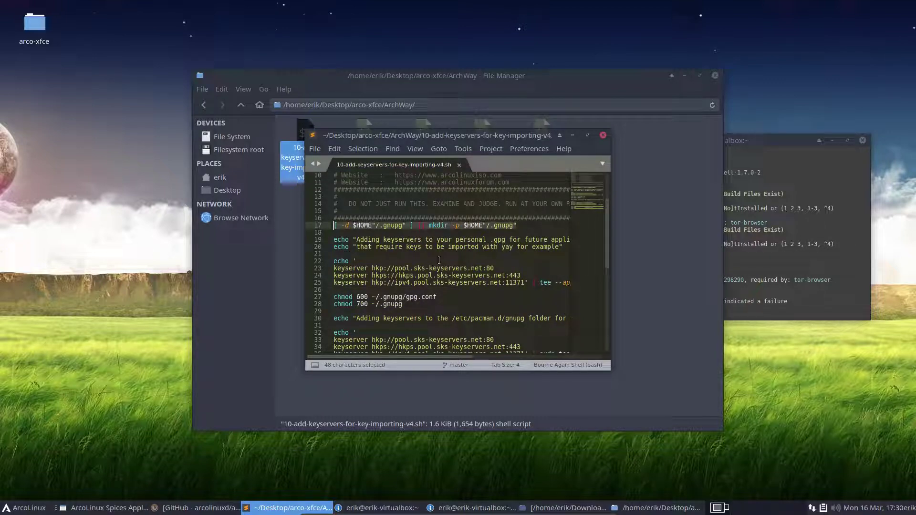
drag(463, 225, 518, 225)
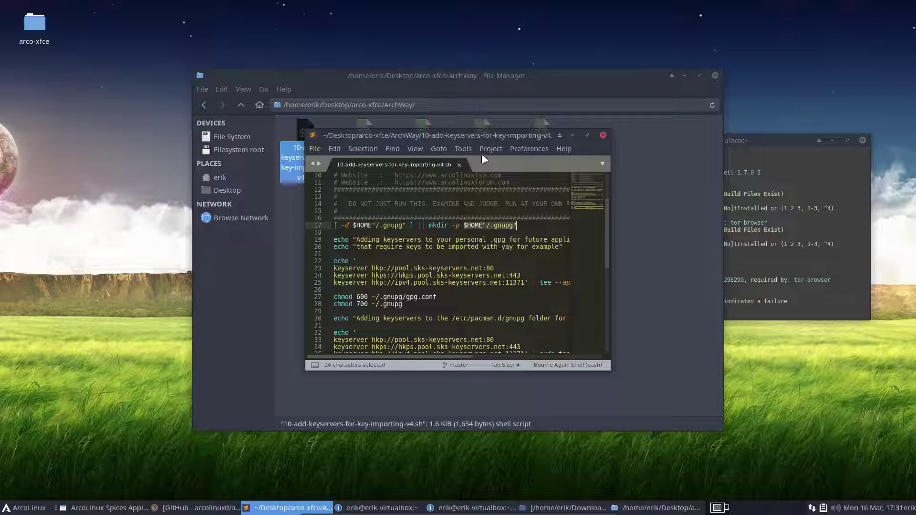
drag(502, 138, 748, 215)
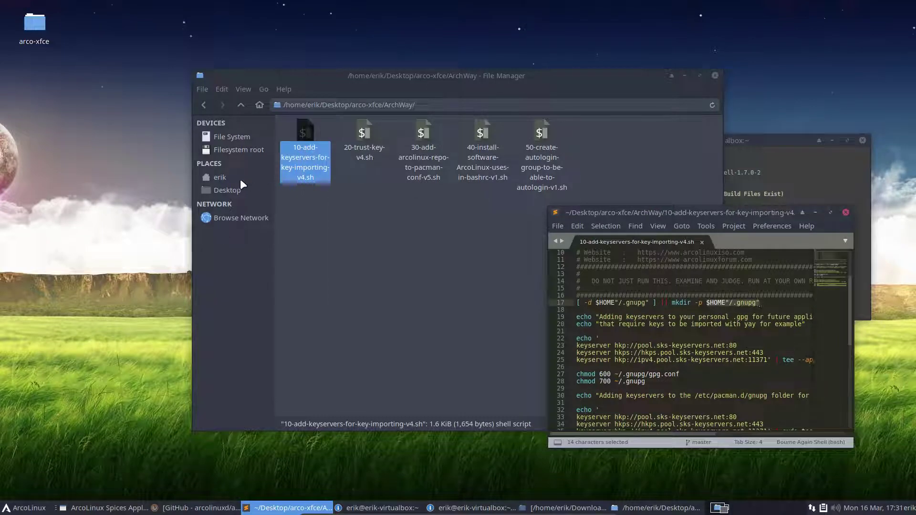
Step: Show the home folder with hidden files, and highlight the pacman.d/gnupg path on script line 30
click(240, 181)
drag(470, 83, 263, 82)
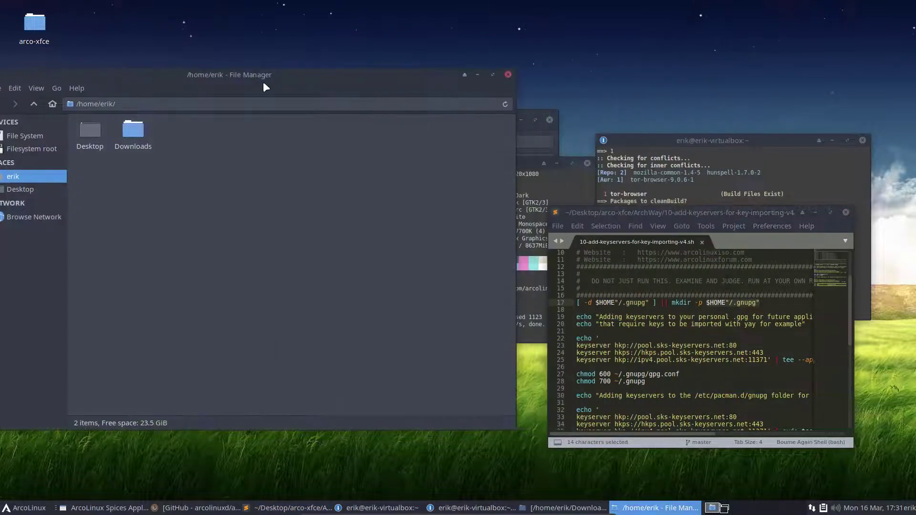
key(ctrl+h)
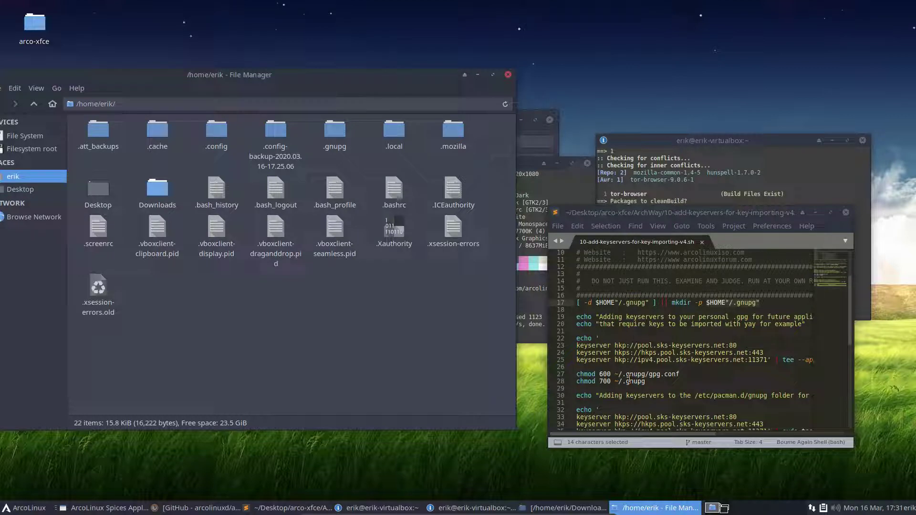
scroll(624, 383, down, 2)
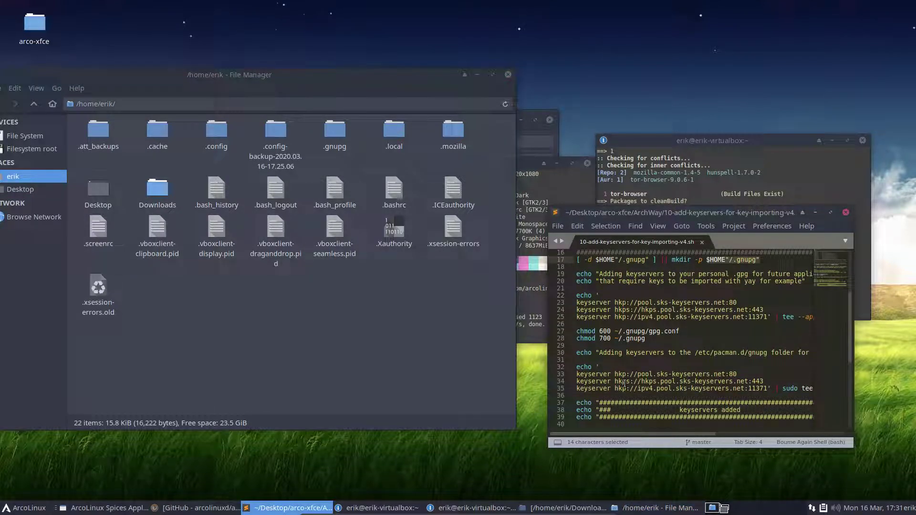
scroll(625, 383, down, 1)
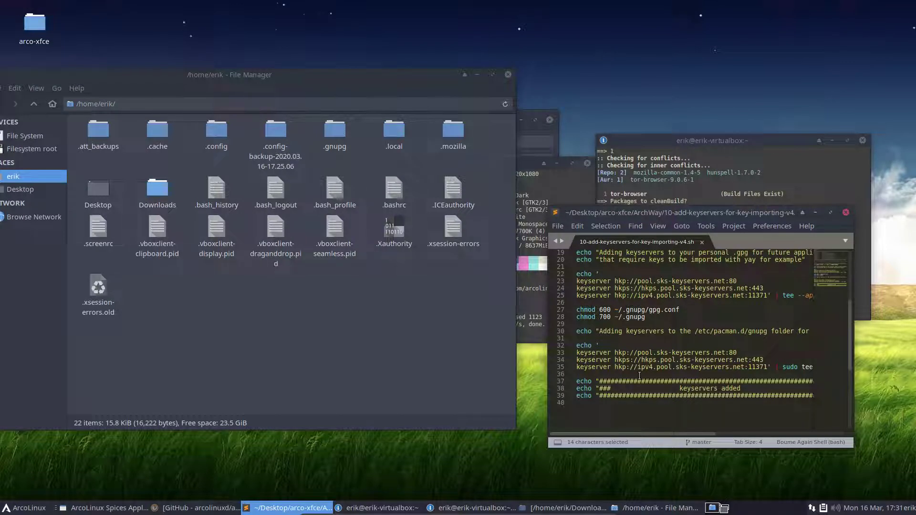
drag(706, 331, 768, 331)
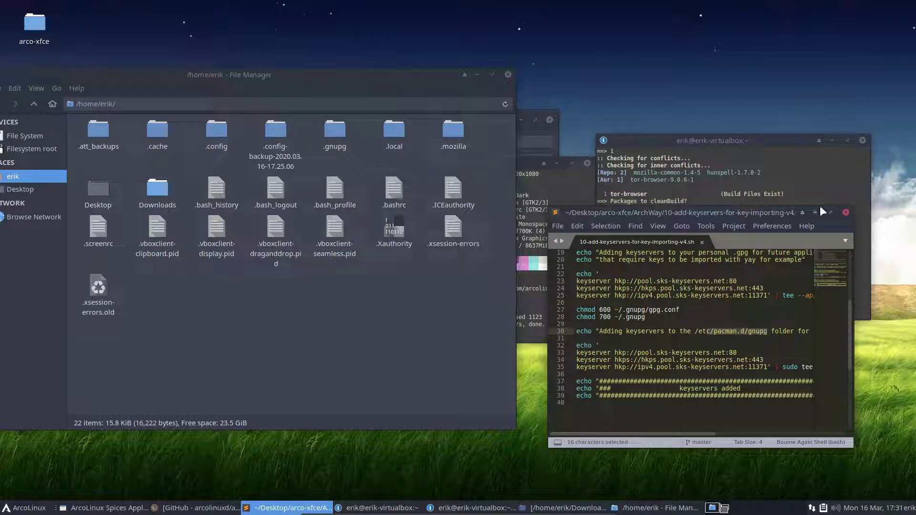
drag(782, 213, 385, 257)
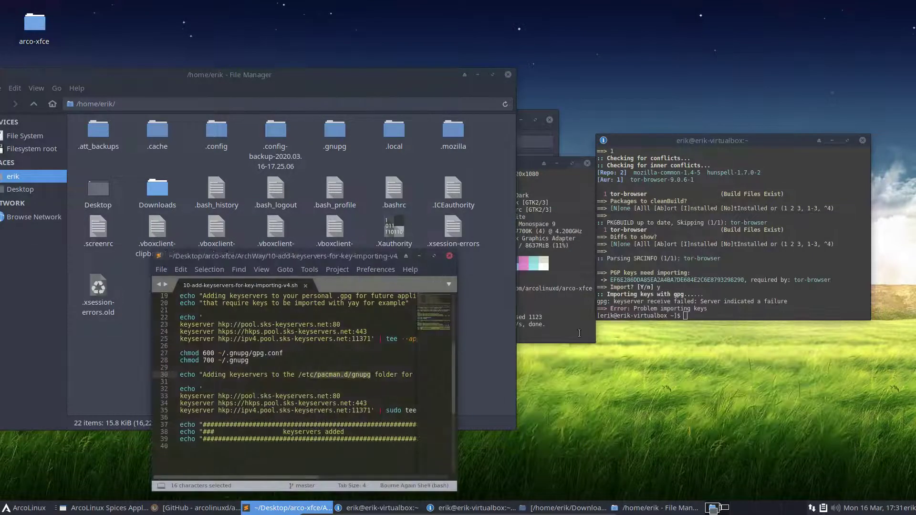
Step: Close the script editor, both terminal windows, and the ArcoLinux Spices Application window
click(450, 257)
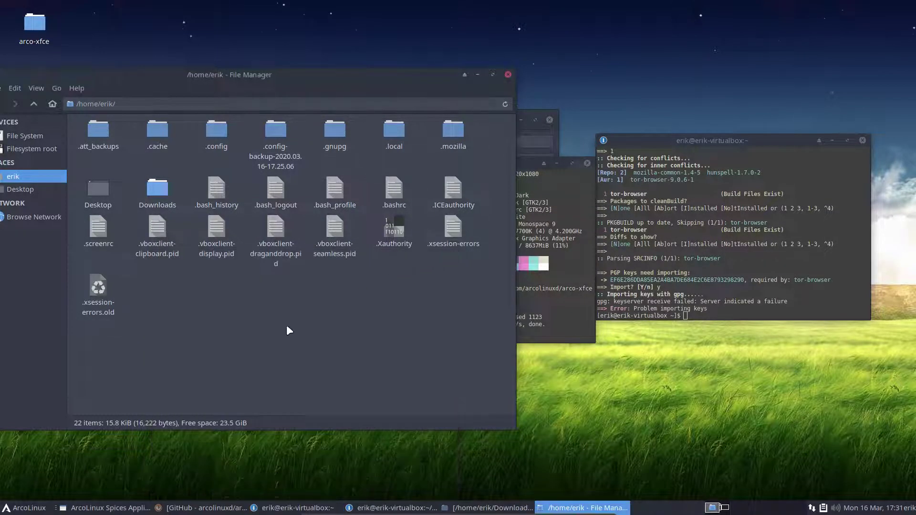
click(569, 278)
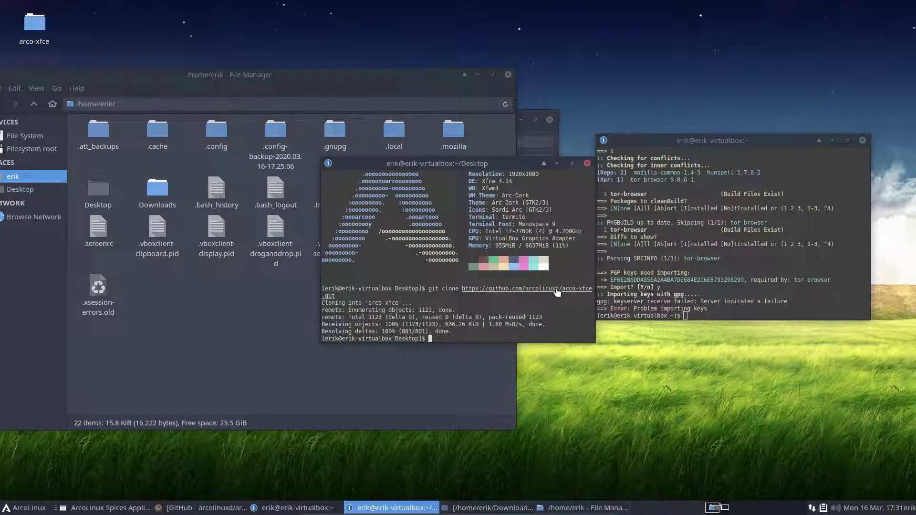
click(587, 164)
click(863, 141)
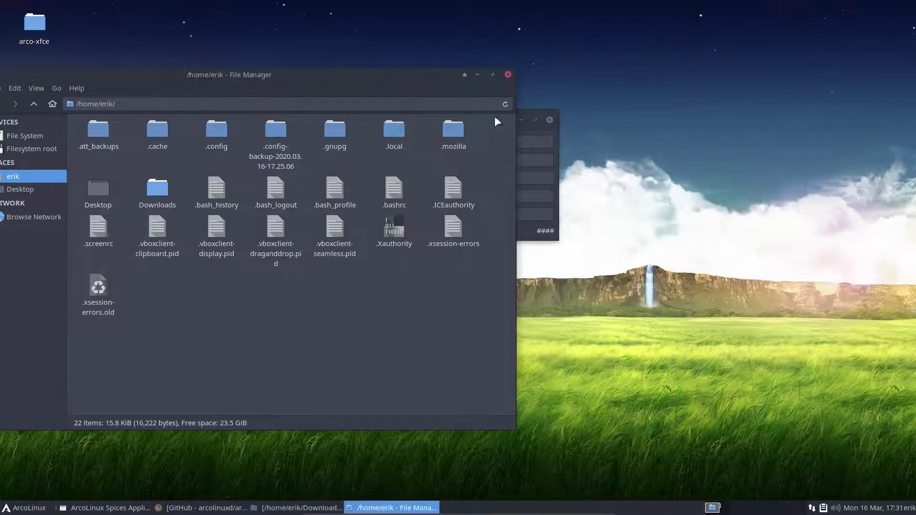
drag(272, 74, 411, 55)
click(550, 120)
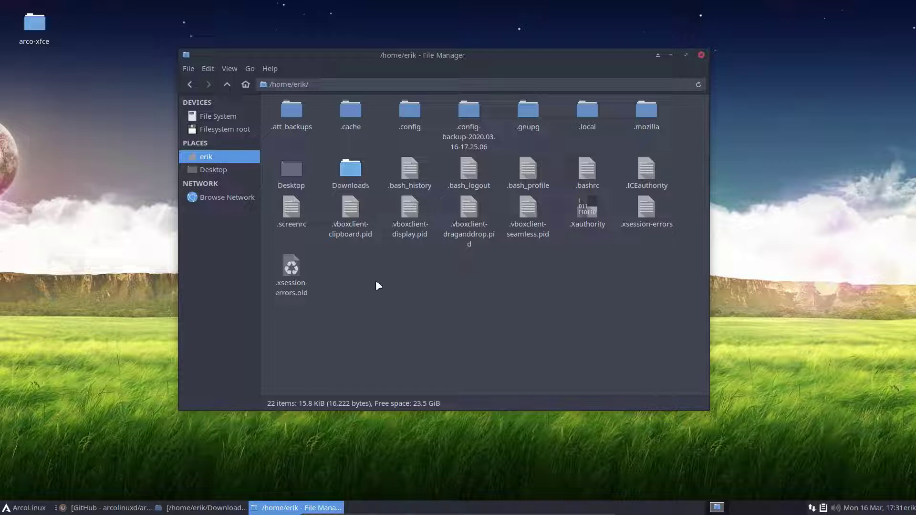
Step: Hide dotfiles again and open a terminal in Desktop/arco-xfce/ArchWay
key(ctrl+h)
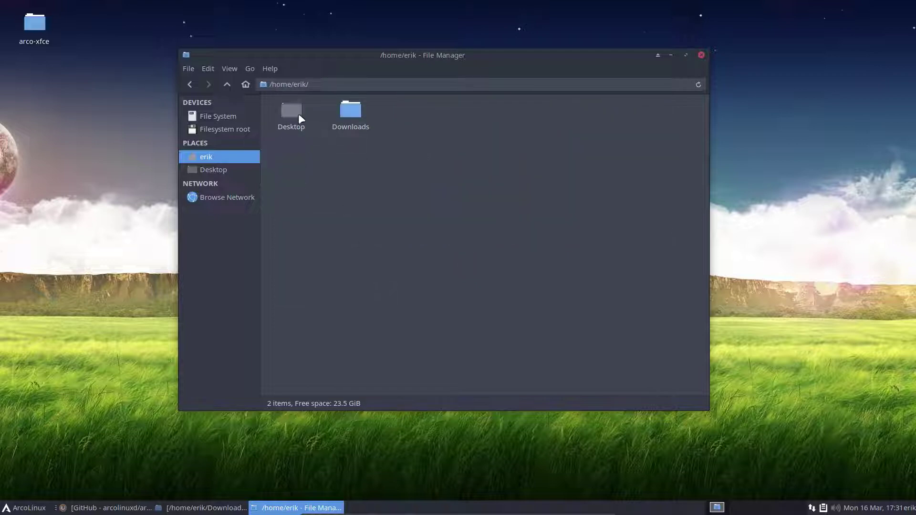
double_click(299, 114)
double_click(296, 122)
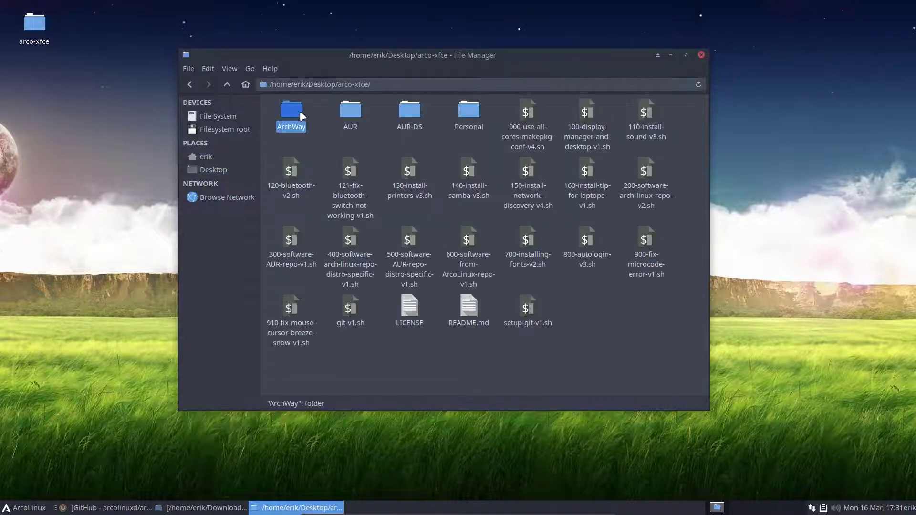
double_click(300, 110)
right_click(317, 205)
click(377, 262)
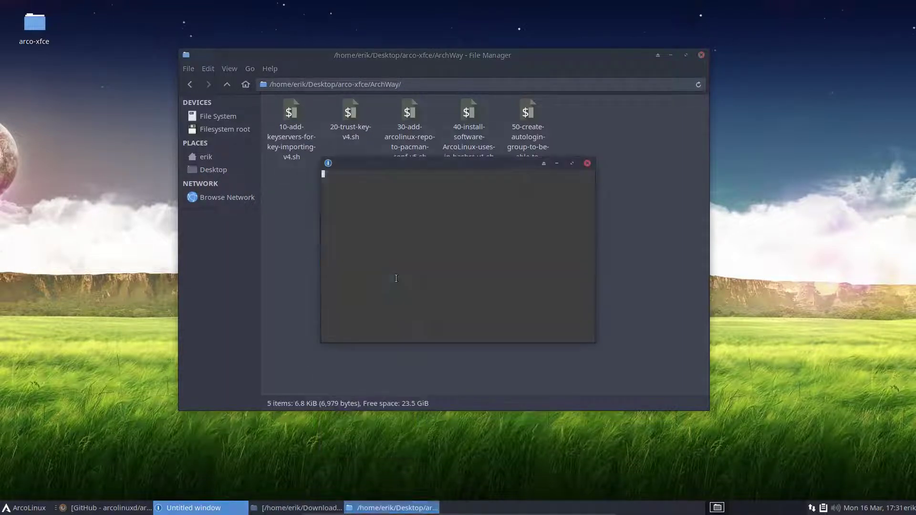
Step: Run ./10-add-keyservers-for-key-importing-v4.sh using Tab completion
text(./10)
key(Tab)
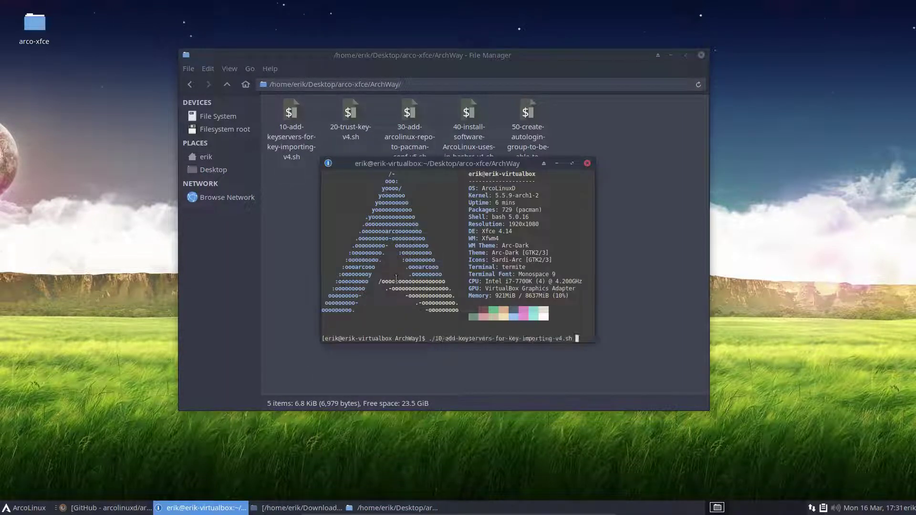
key(Return)
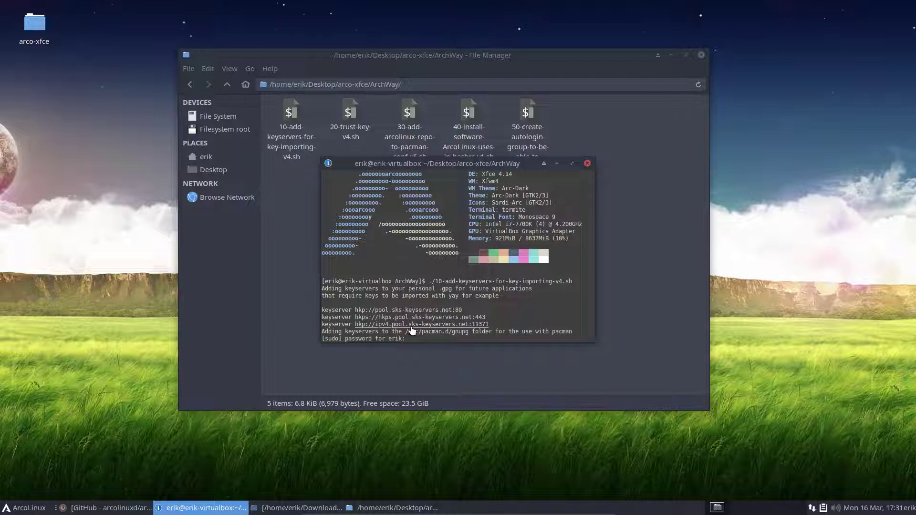
right_click(92, 245)
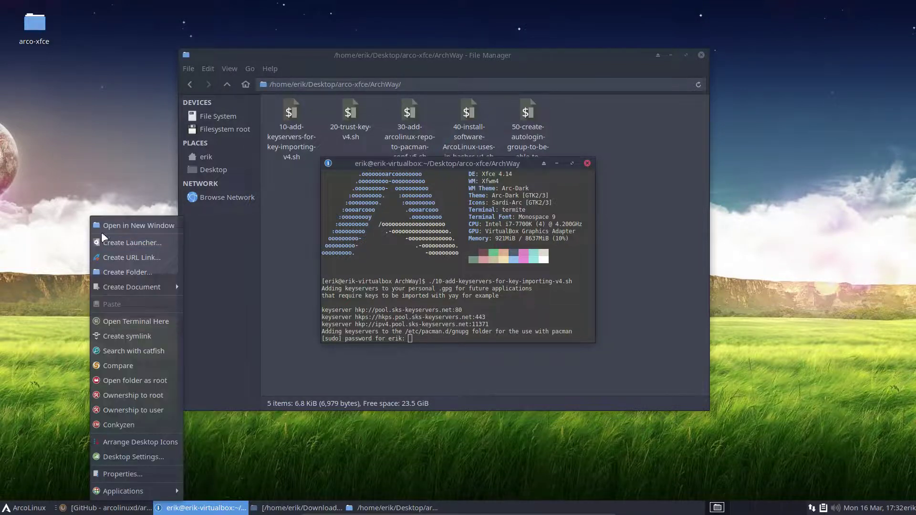
Step: Open /etc/pacman.d/gnupg/gpg.conf in the editor and select its three keyserver lines
click(103, 228)
click(230, 140)
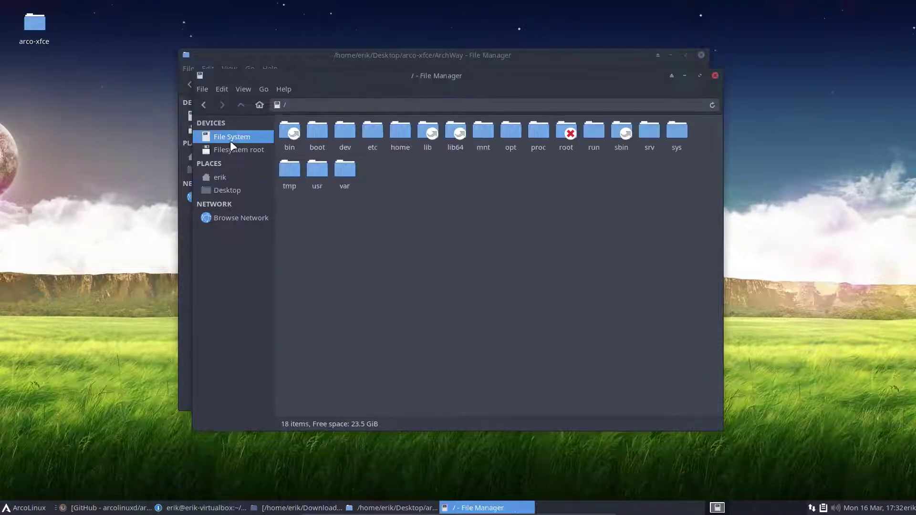
double_click(376, 130)
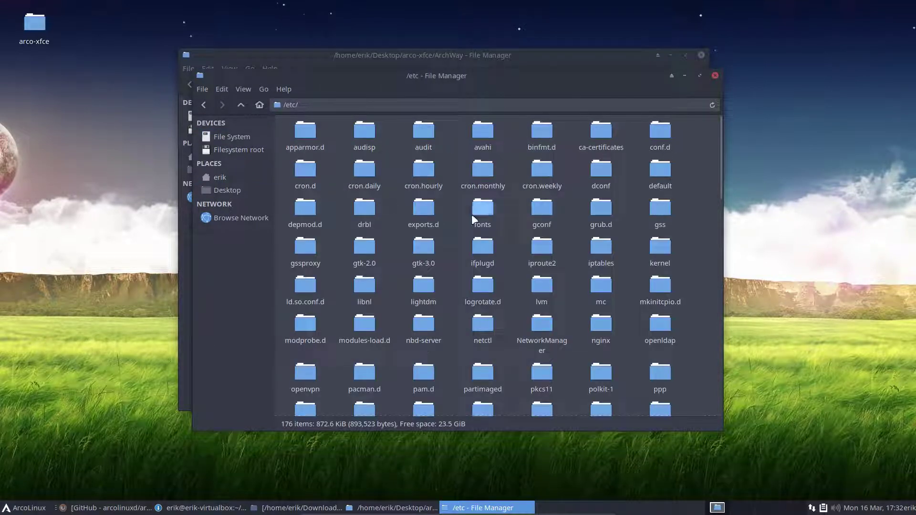
text(pacm)
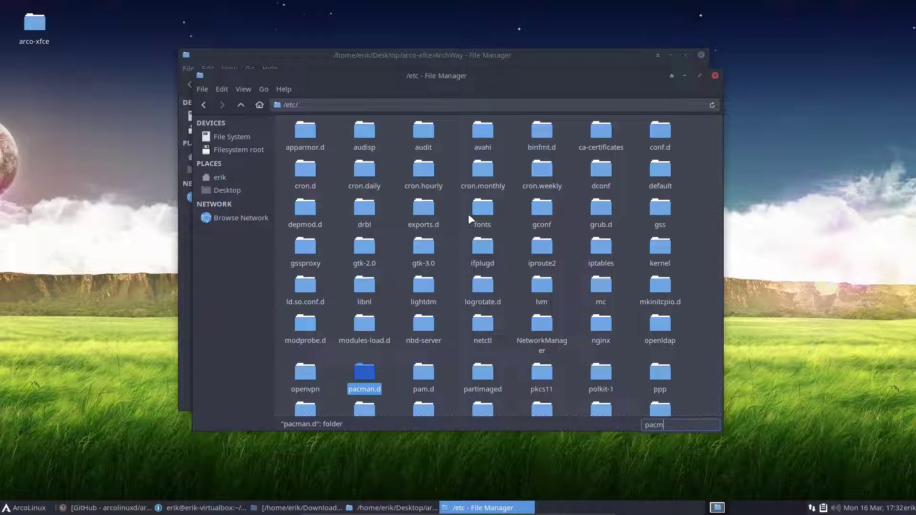
double_click(366, 372)
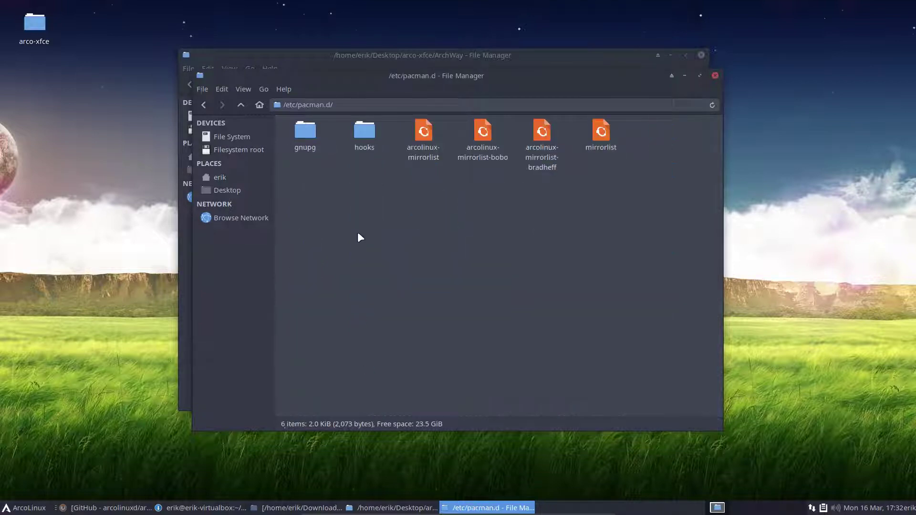
double_click(313, 149)
double_click(421, 138)
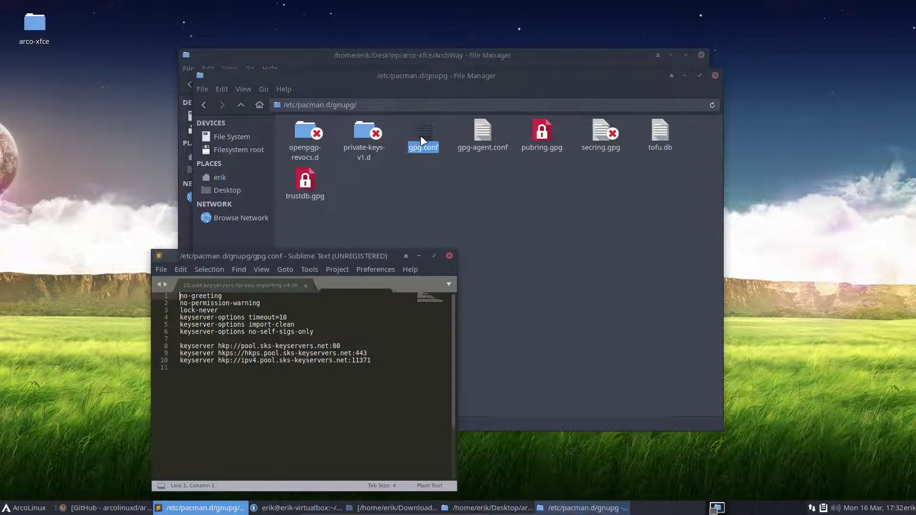
drag(375, 361, 134, 347)
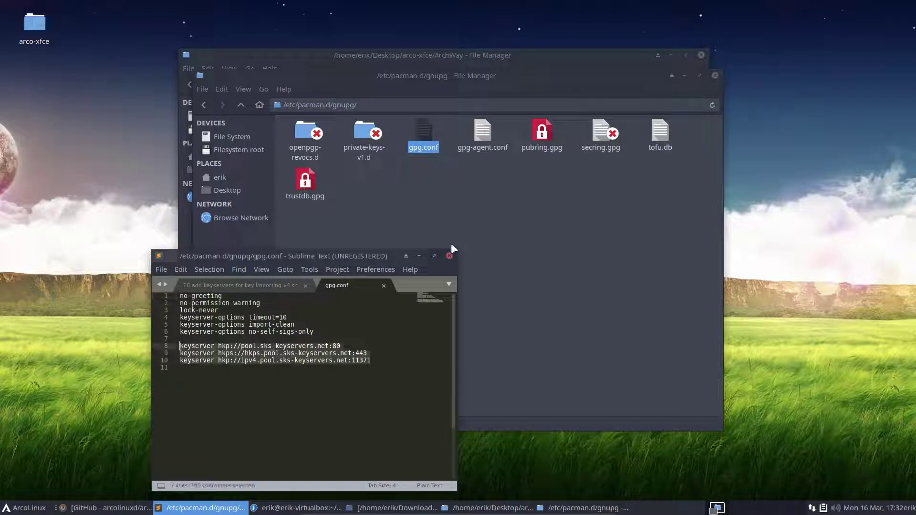
Step: Close the gpg.conf editor, the gnupg folder window, and the terminal awaiting the password
click(449, 256)
click(715, 75)
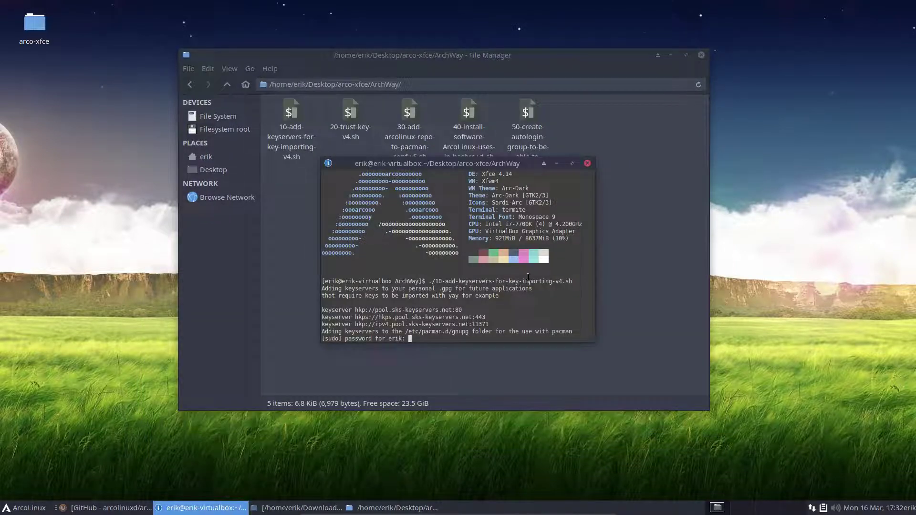
click(588, 163)
Step: Open the personal ~/.gnupg/gpg.conf, then close it and the .gnupg folder window
click(238, 156)
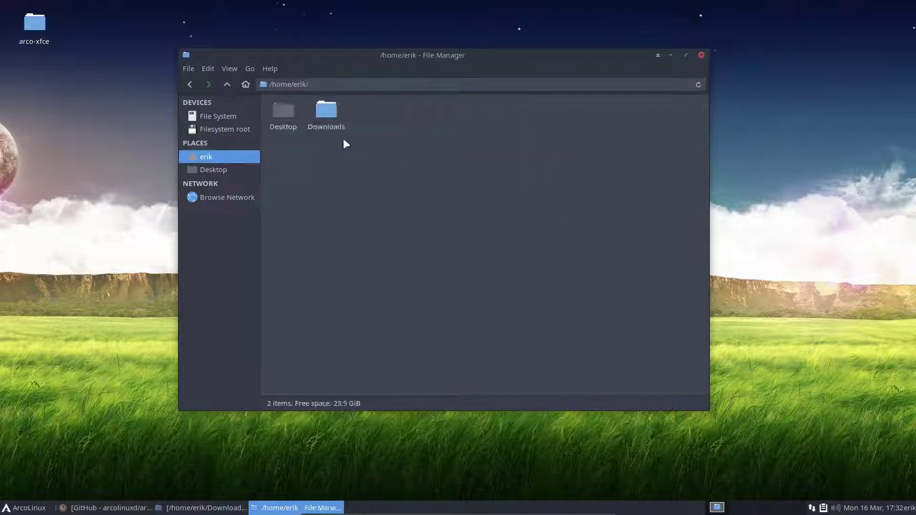
key(ctrl+h)
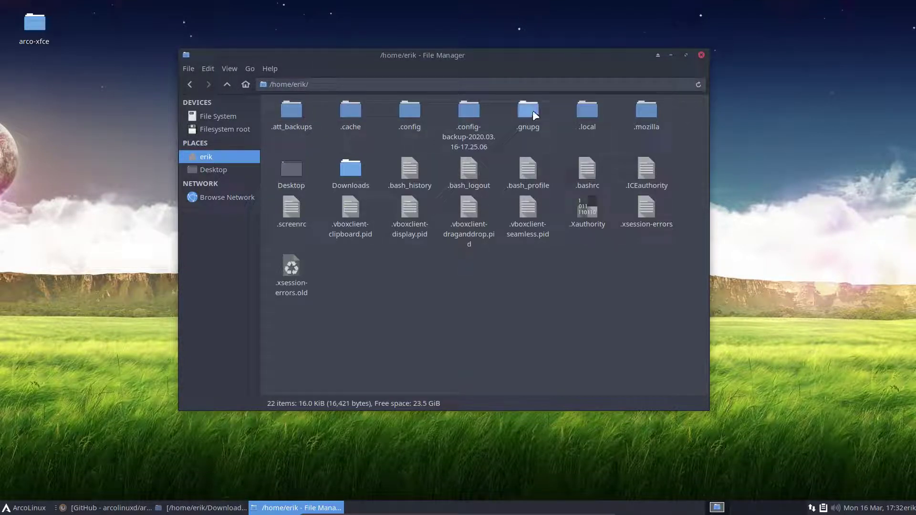
double_click(532, 110)
double_click(409, 113)
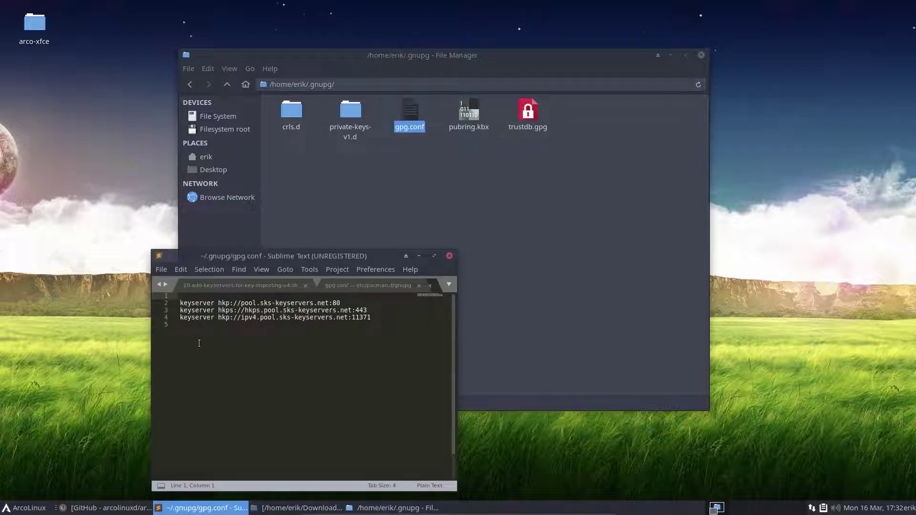
click(449, 256)
click(703, 54)
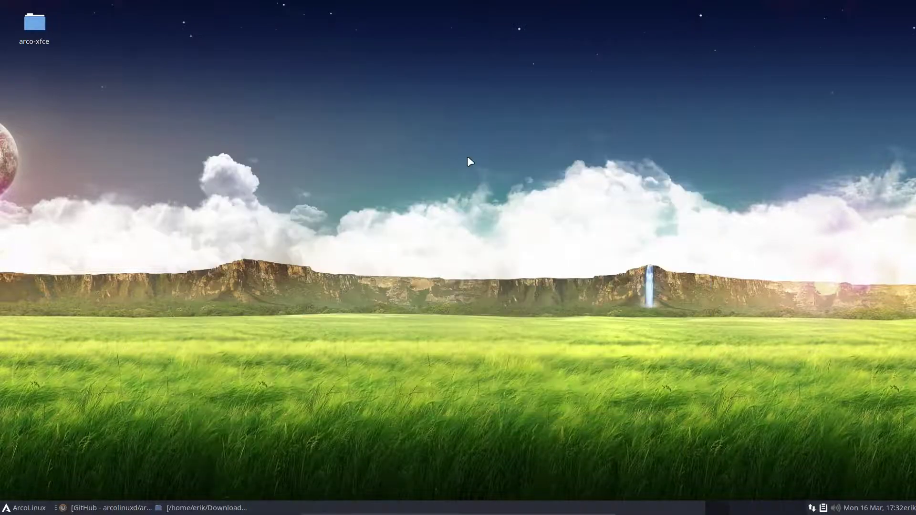
Step: Run yay tor-browser in the drop-down terminal, choose package 1, accept defaults, and answer y to key import
key(F12)
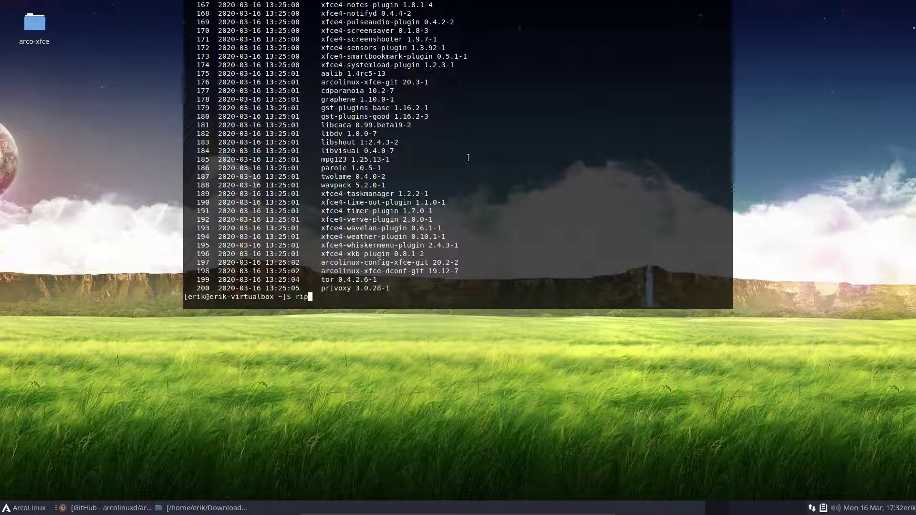
text(yay tor-browser)
key(Return)
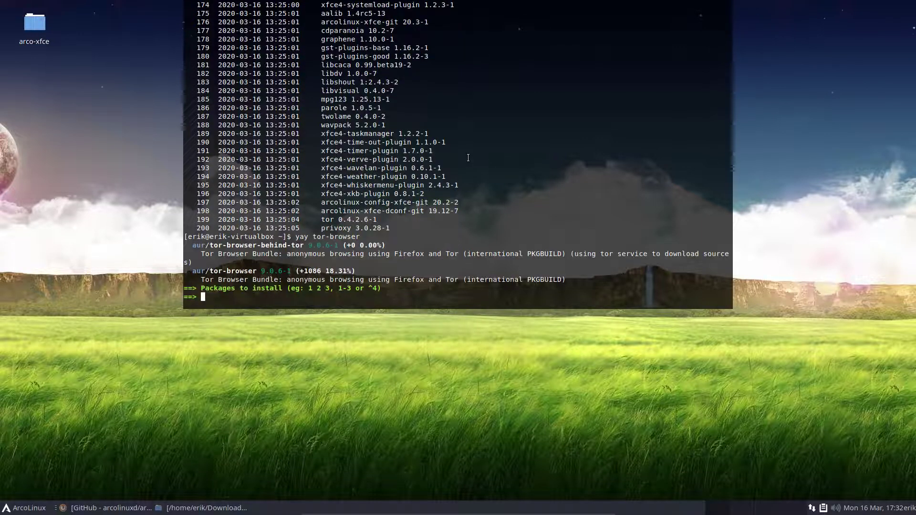
text(1)
key(Delete)
key(BackSpace)
key(BackSpace)
key(BackSpace)
key(BackSpace)
key(Return)
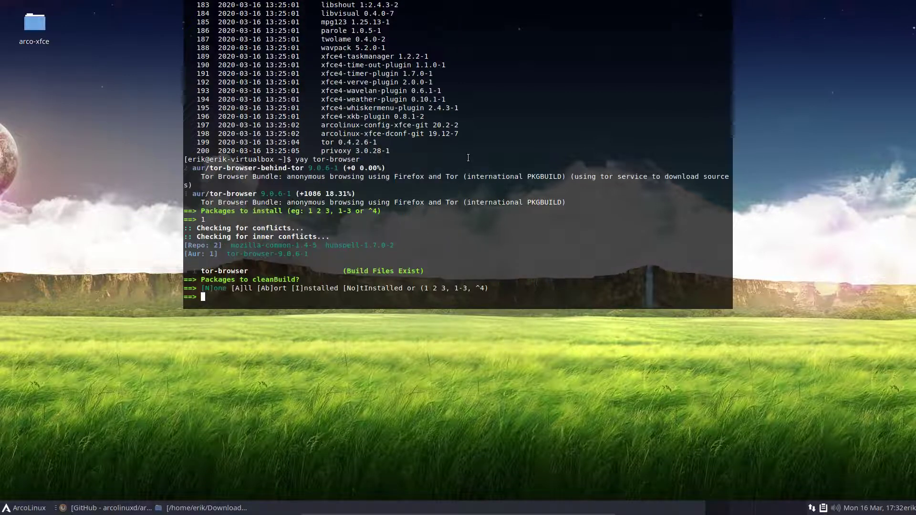
key(Return)
key(Return)
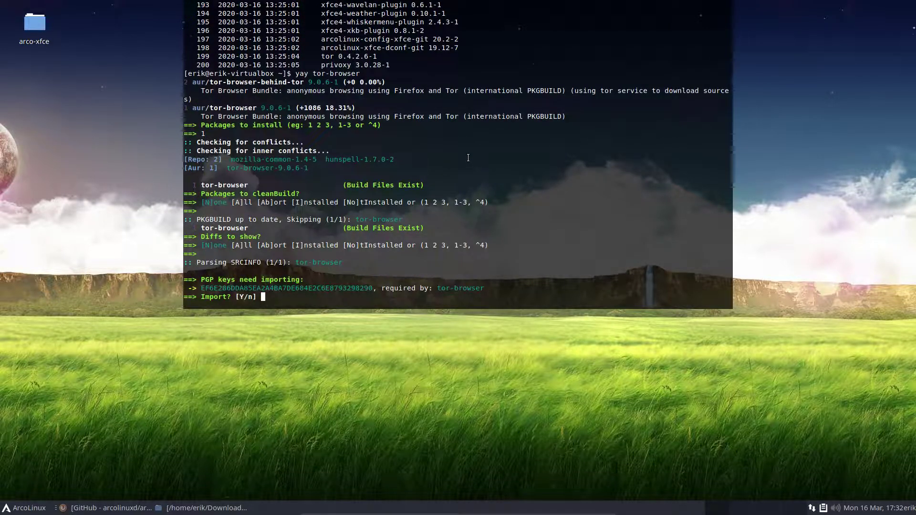
text(y)
key(Return)
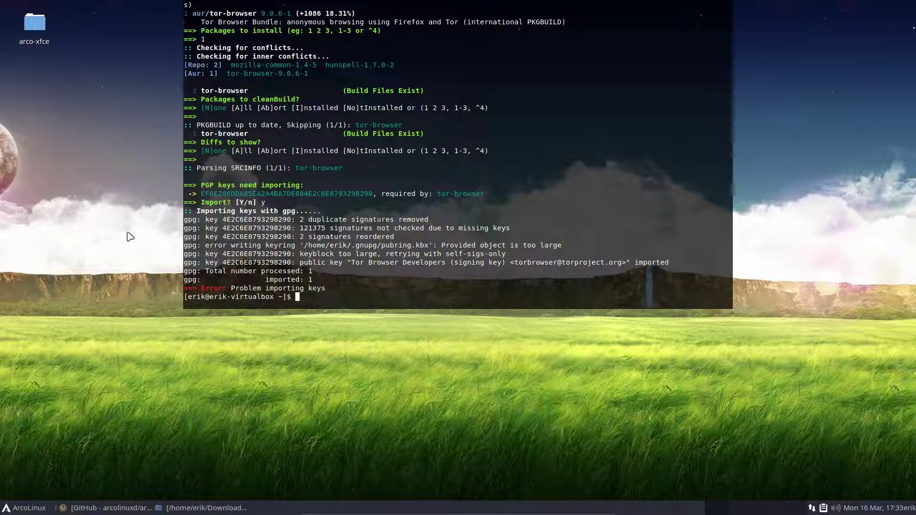
key(F12)
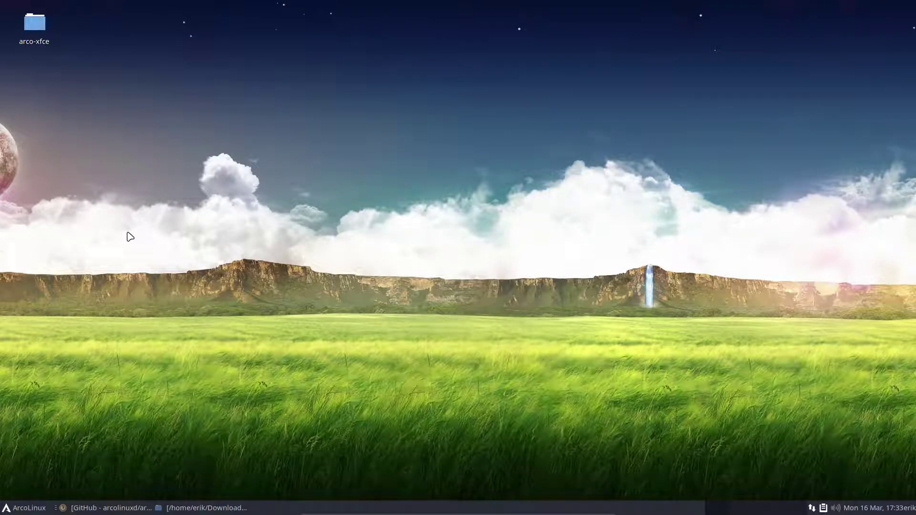
Step: Show the home folder with hidden files in the file manager
click(205, 508)
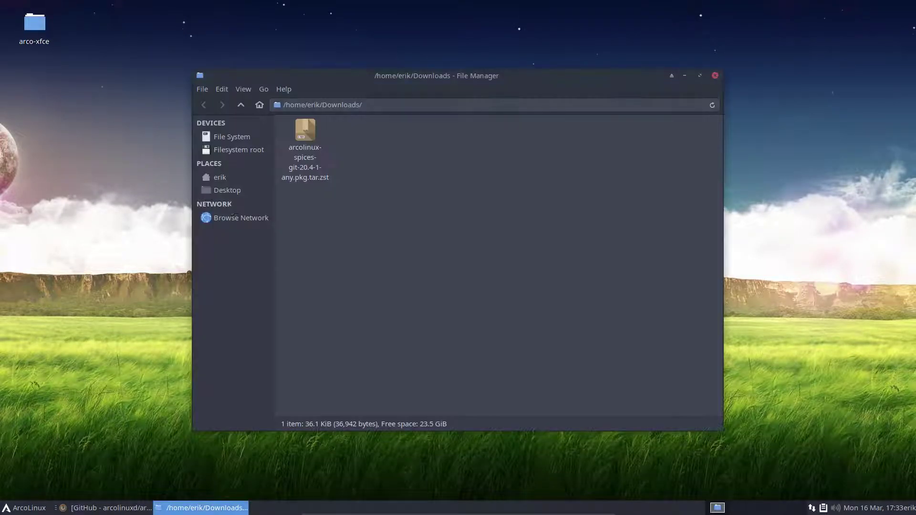
click(227, 175)
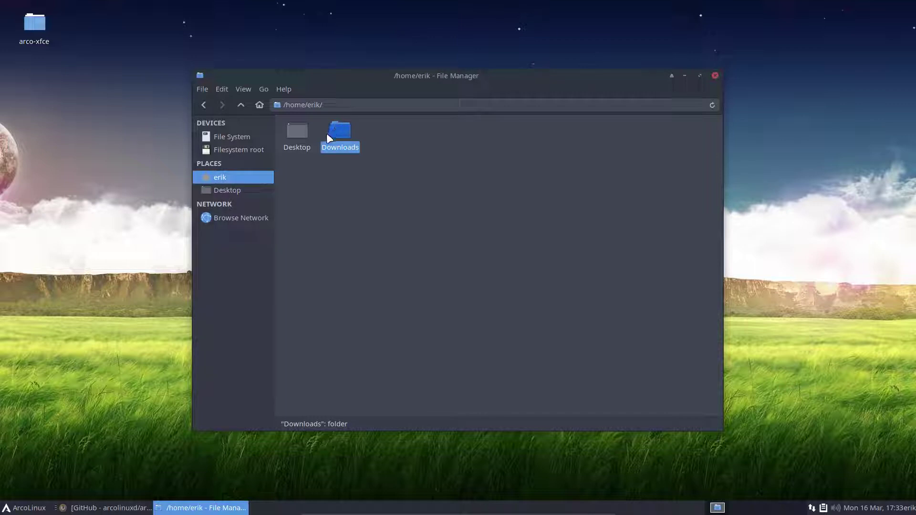
key(ctrl+h)
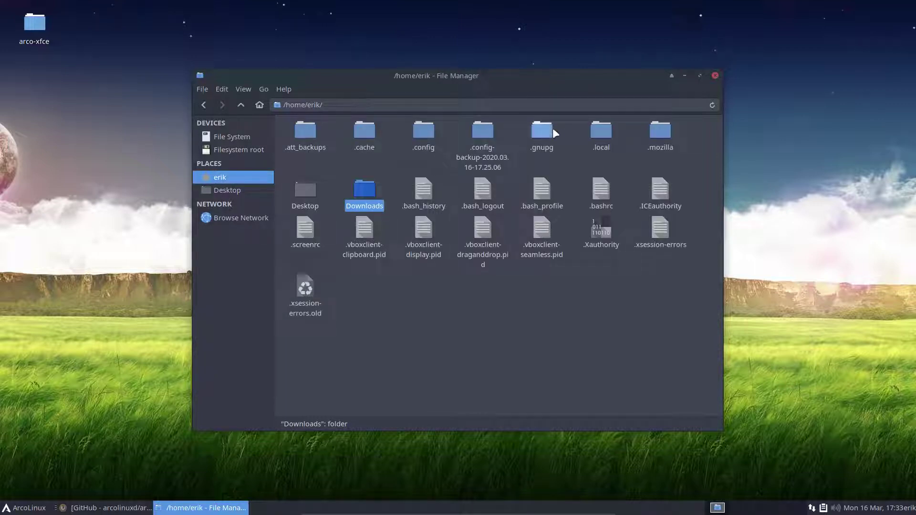
drag(511, 80, 337, 89)
Step: Run ls -al in a home-folder terminal to inspect the listing, then close the terminal
right_click(391, 371)
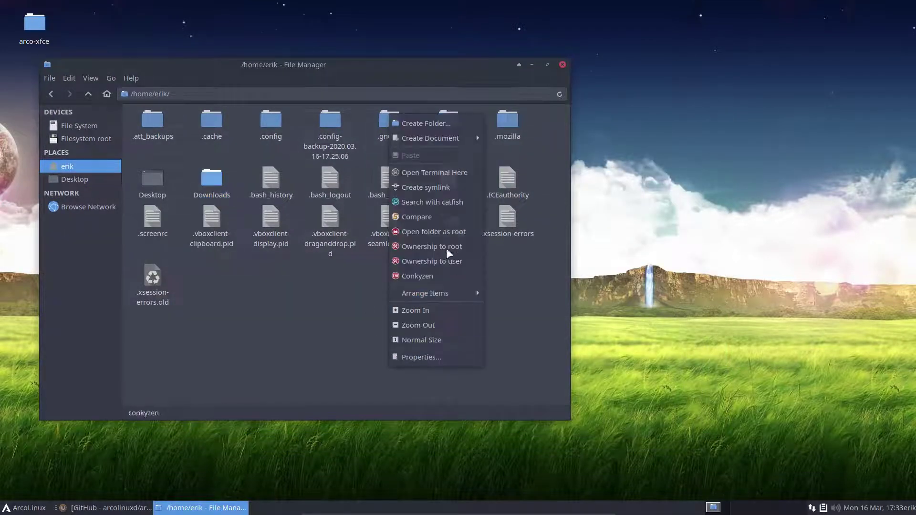
click(429, 172)
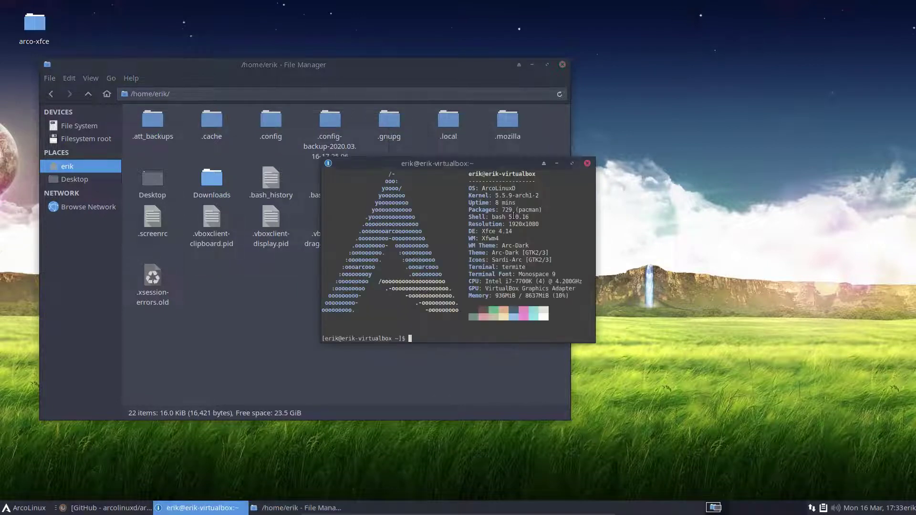
text(ls -al)
key(Return)
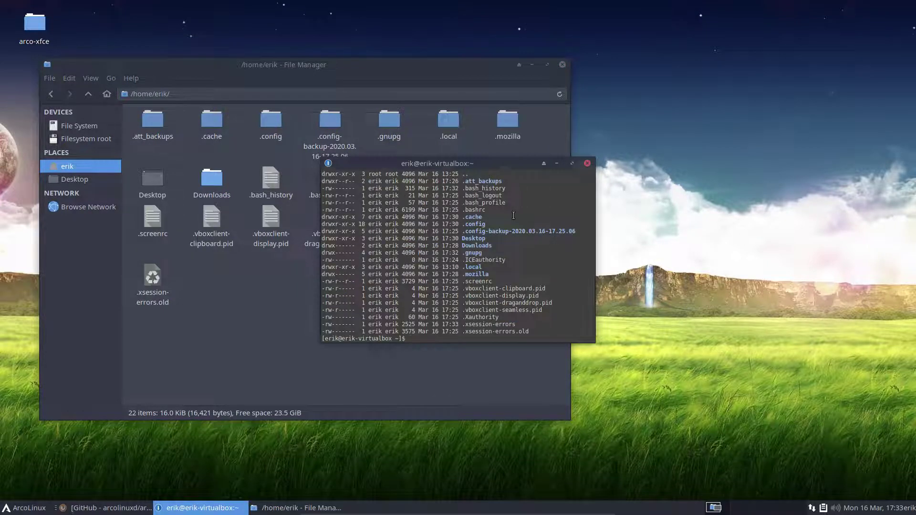
scroll(497, 218, up, 3)
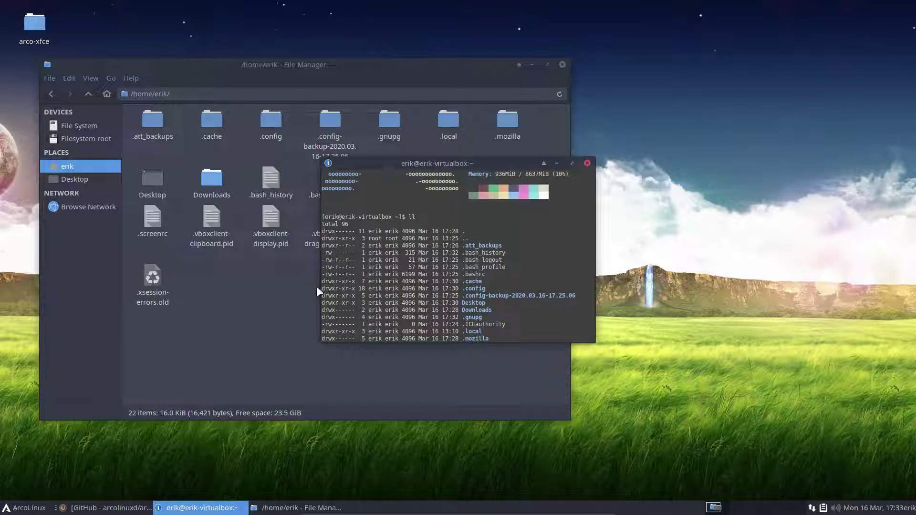
scroll(476, 313, down, 3)
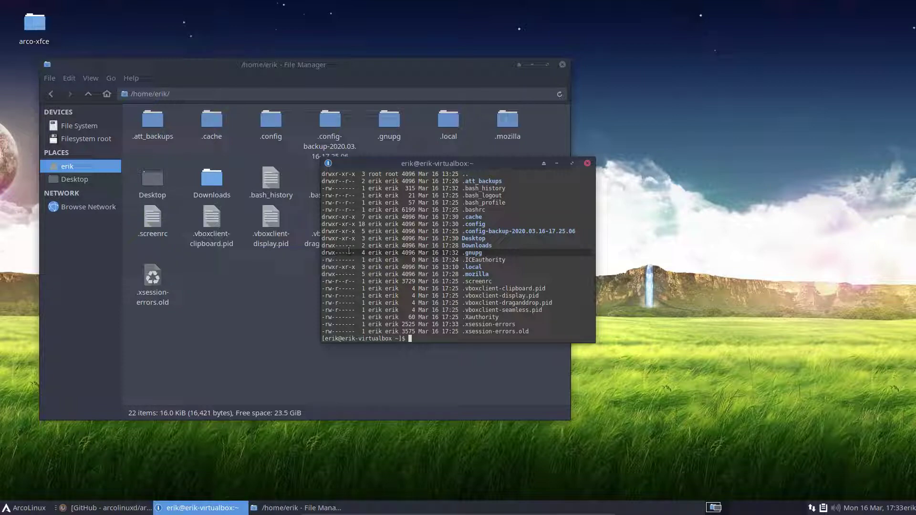
click(587, 163)
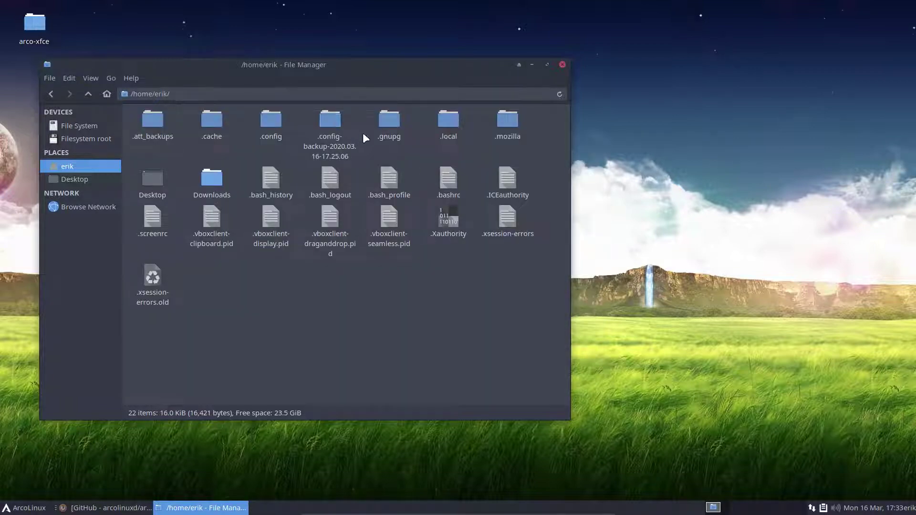
Step: Open .gnupg and list its contents with ll in a terminal beside the file manager
double_click(389, 121)
right_click(359, 268)
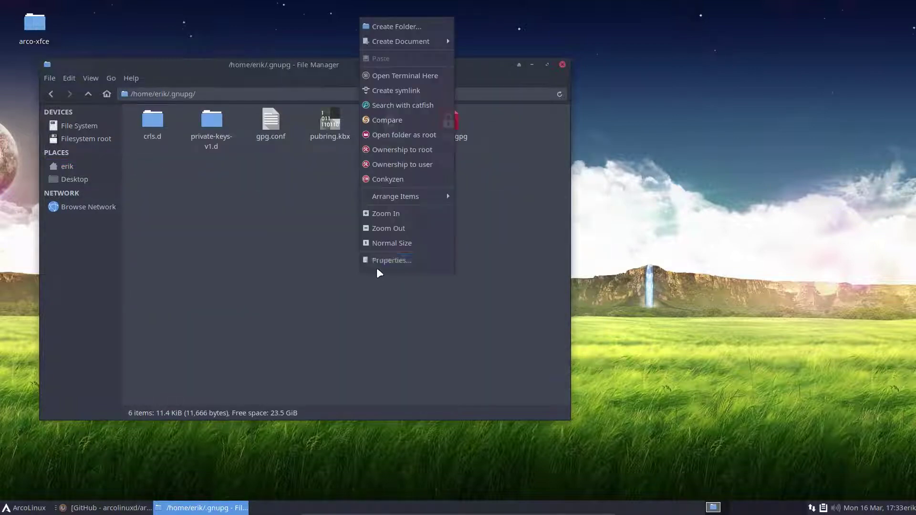
click(410, 76)
text(ll)
key(Return)
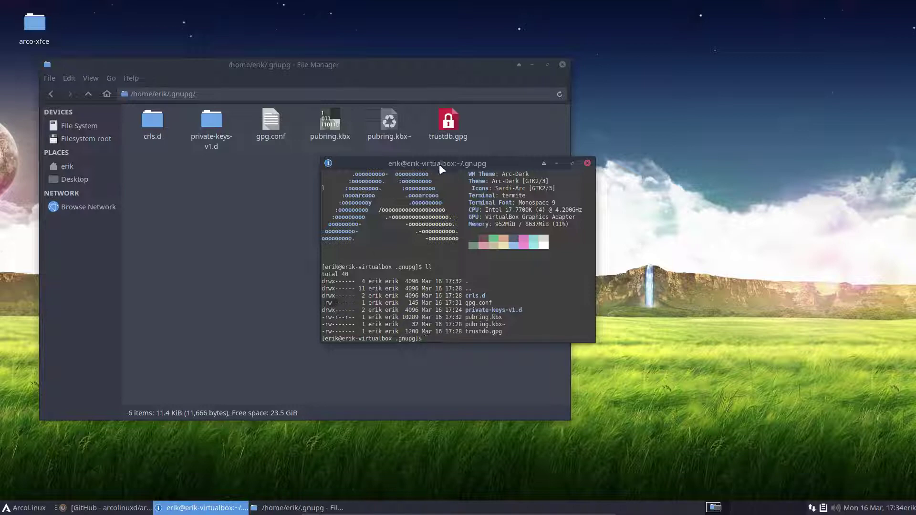
drag(439, 164, 619, 175)
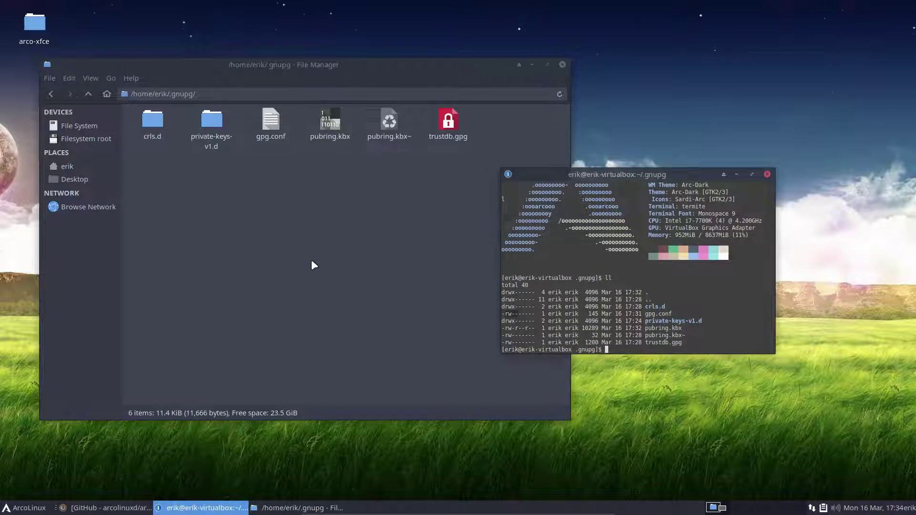
key(F12)
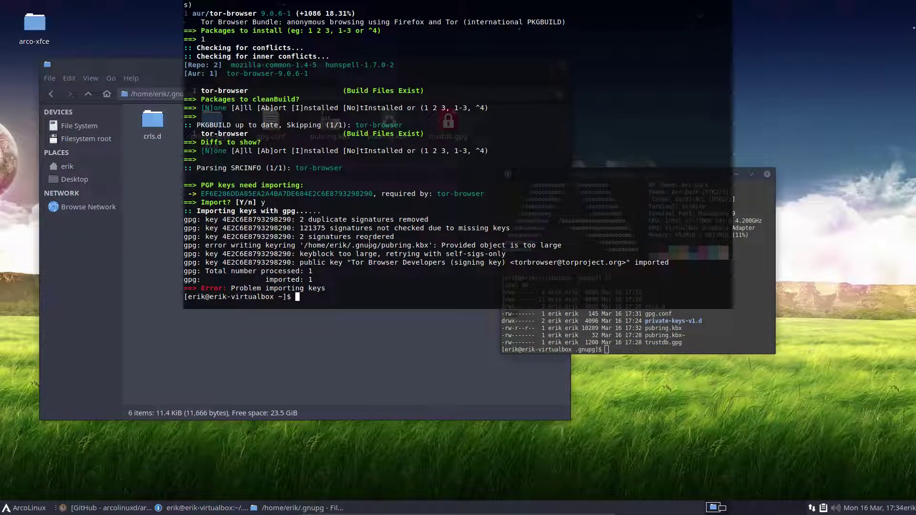
click(567, 330)
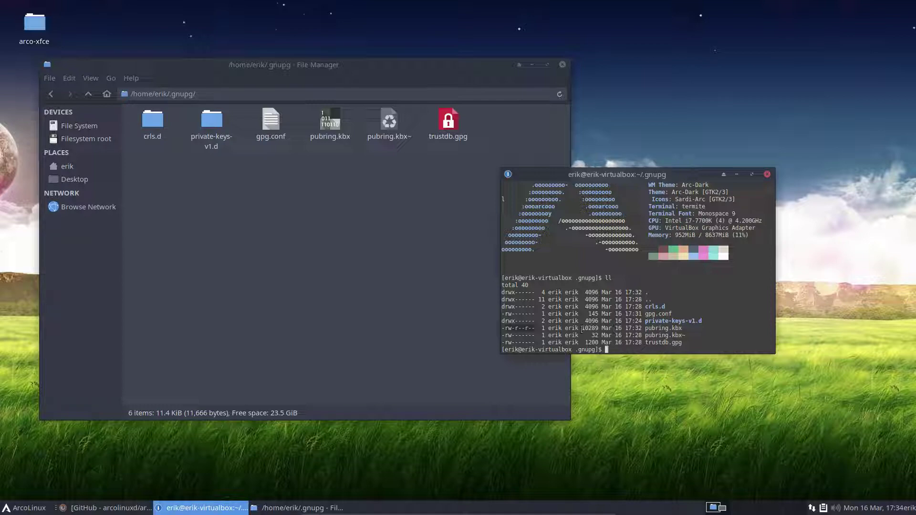
Step: View pubring.kbx and gpg.conf in the editor, closing each, then open the applications menu
click(383, 219)
double_click(325, 117)
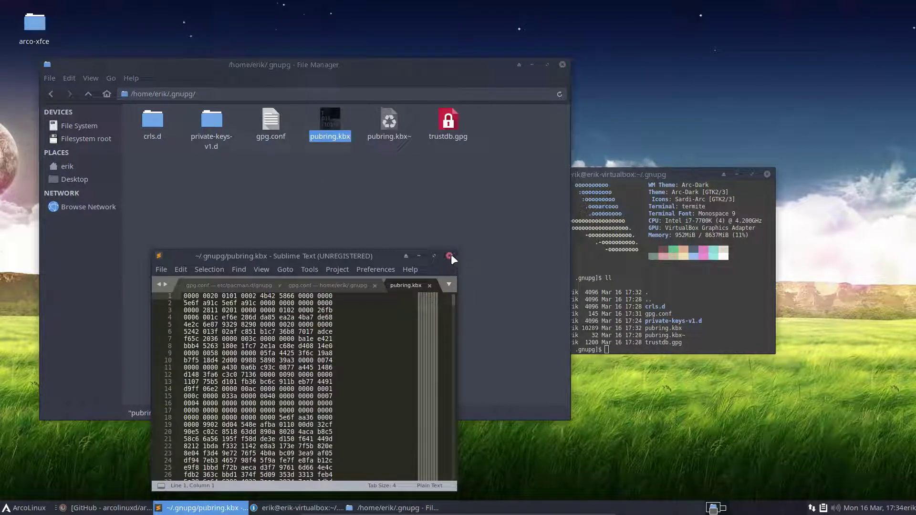
click(449, 256)
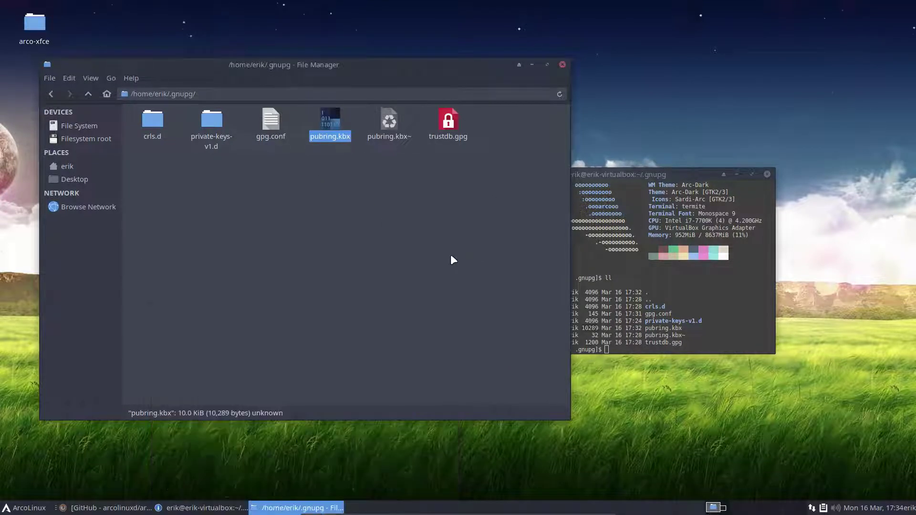
double_click(275, 120)
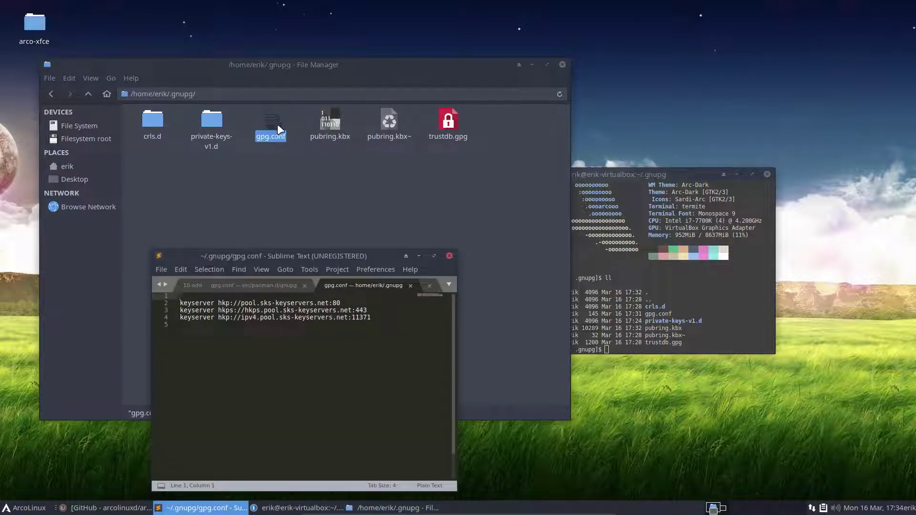
click(450, 256)
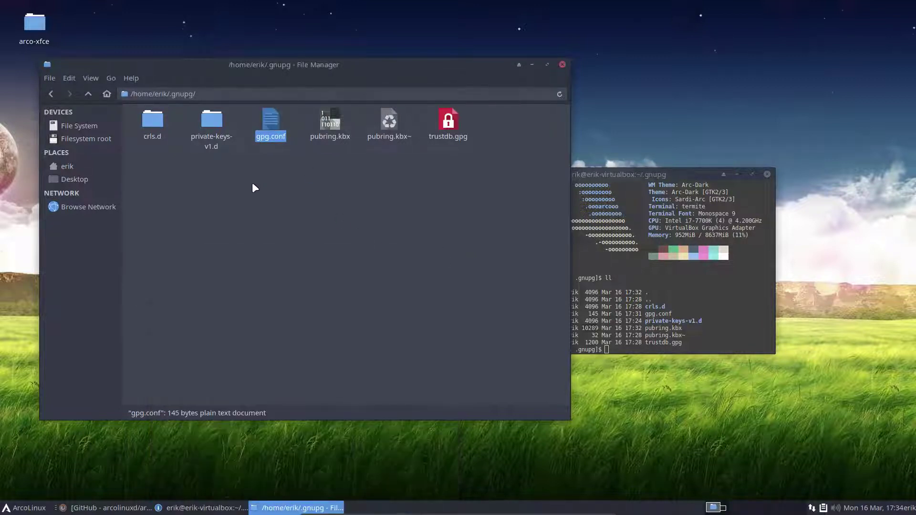
click(14, 508)
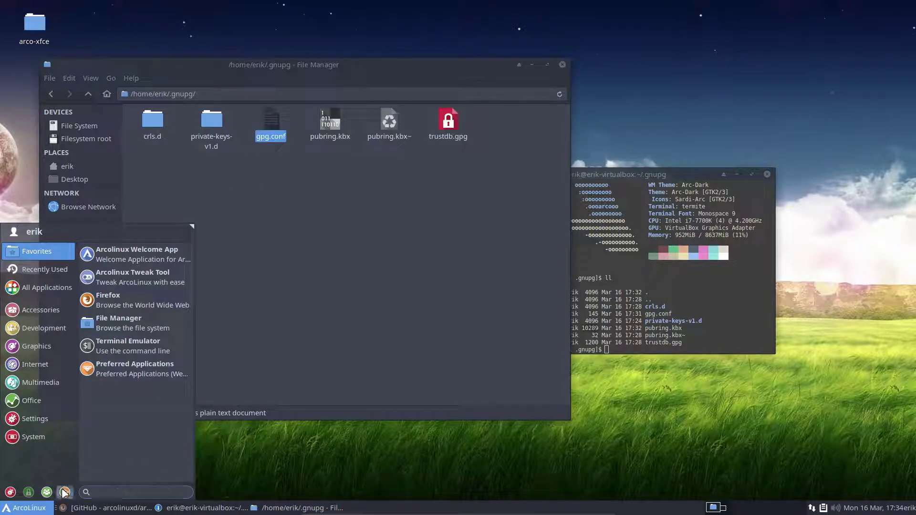
Step: Log out, then boot the existing installed OS and start ArcoLinux Linux from GRUB
click(65, 493)
click(456, 219)
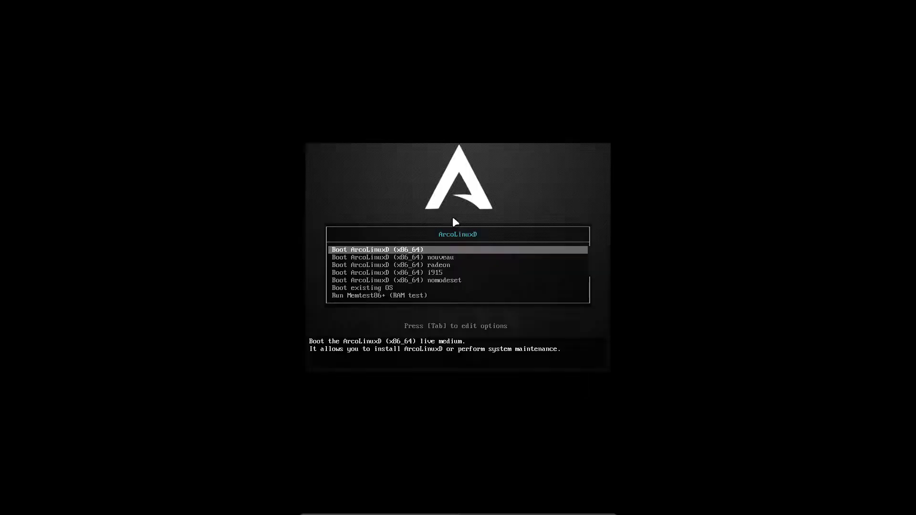
key(Down)
key(Down)
key(Down)
key(Down)
key(Down)
key(Return)
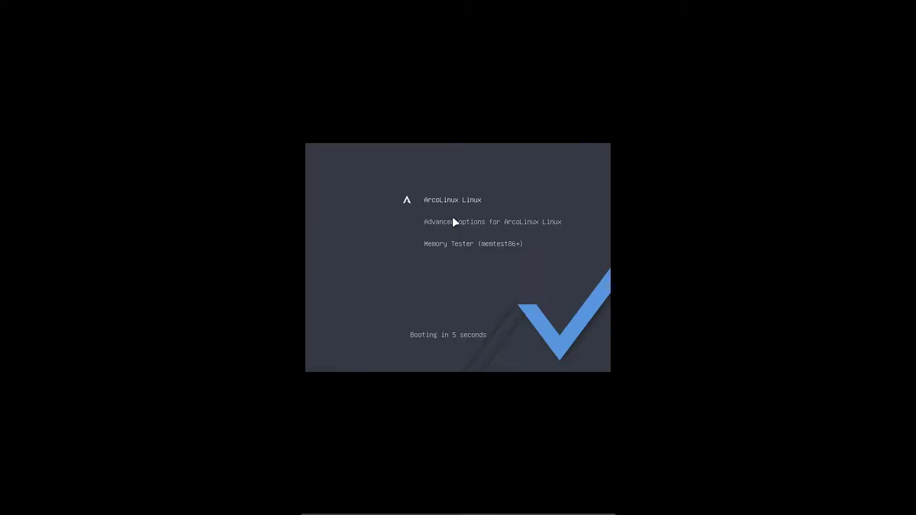
key(Return)
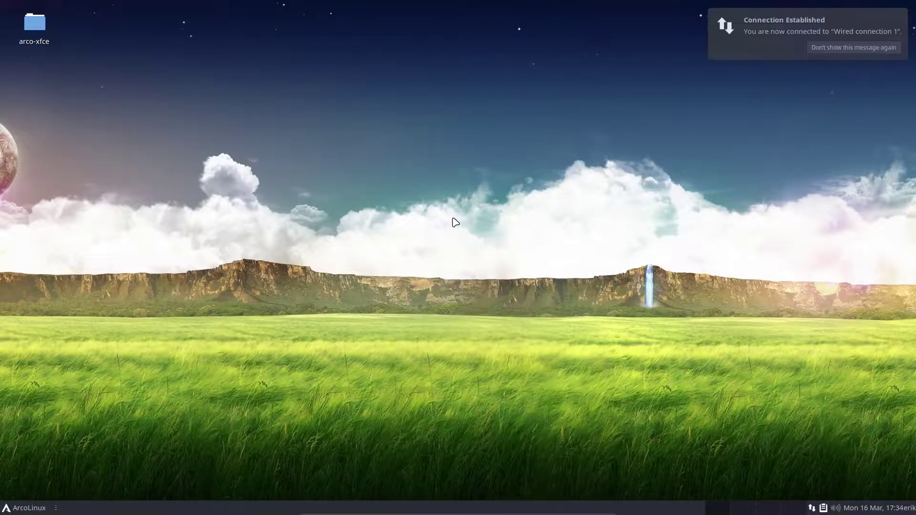
Step: Run 'yay tor-browser', pick package 1, accept the default prompts and confirm with the sudo password
key(F12)
text(yay tor-browser)
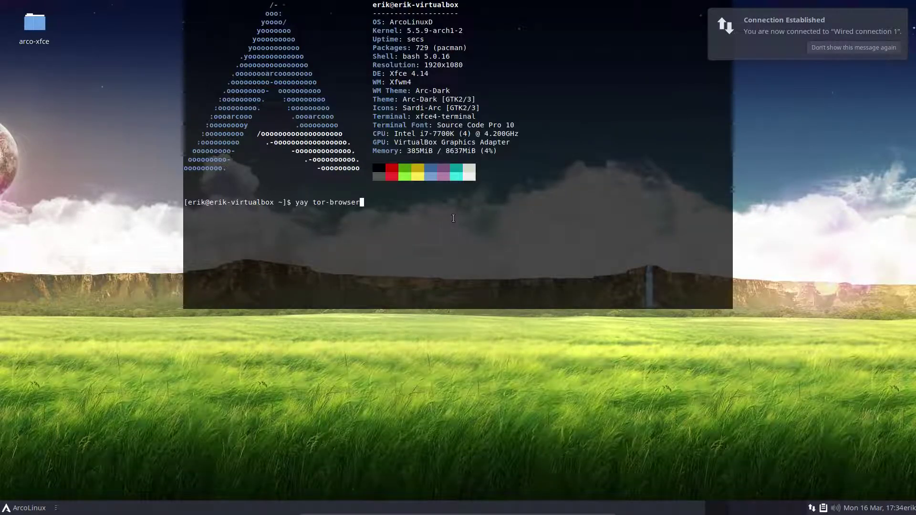
key(Return)
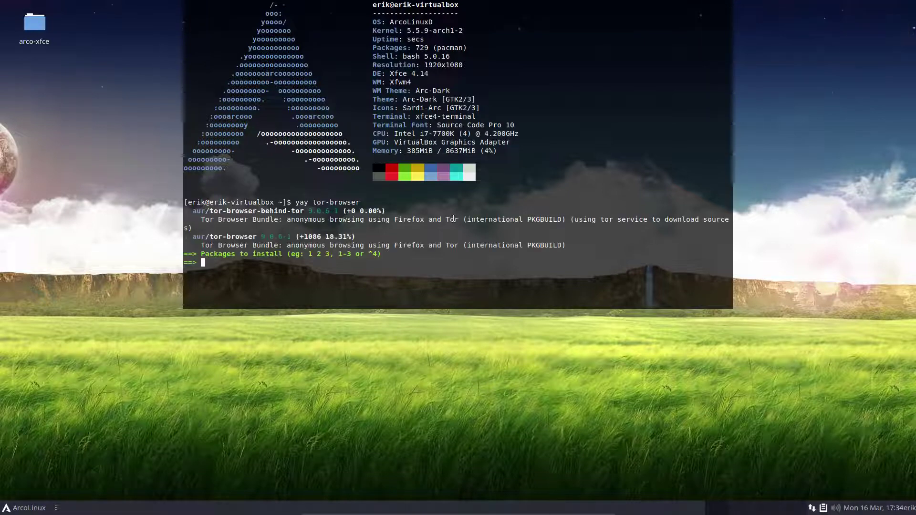
text(1)
key(Return)
key(Return)
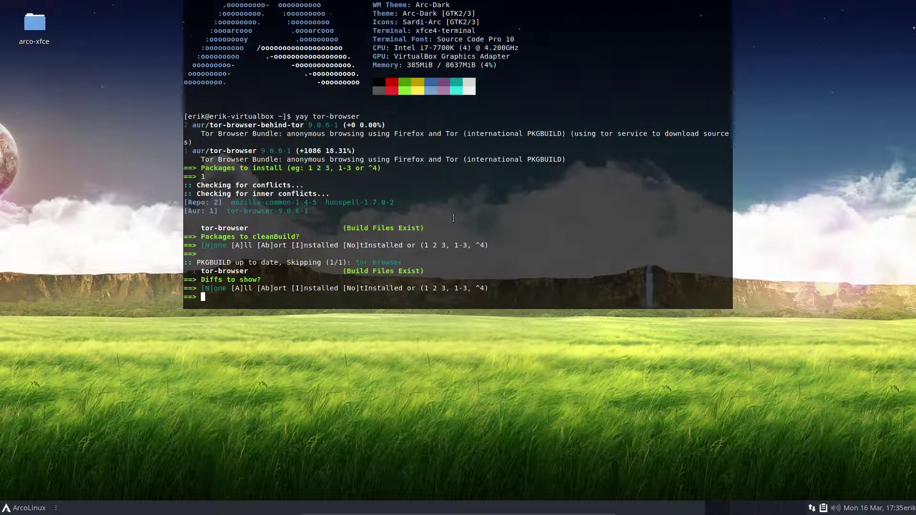
key(Return)
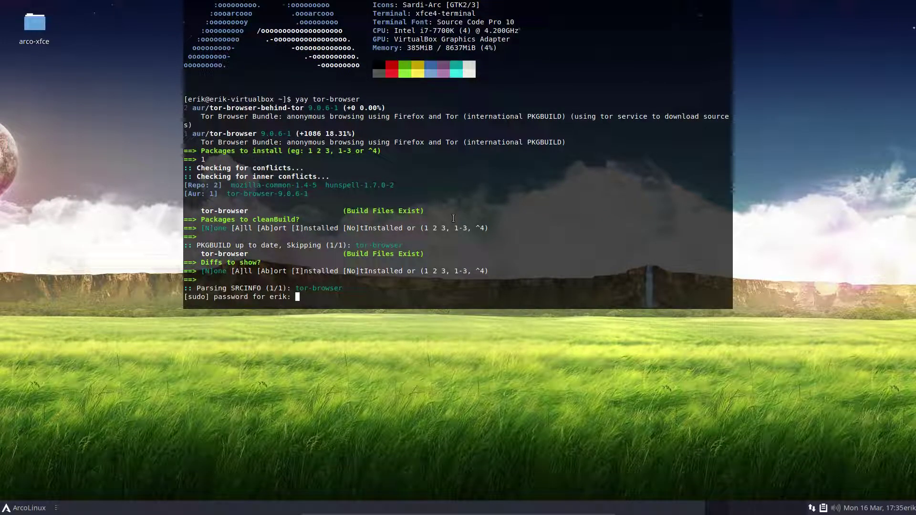
key(Return)
key(Return)
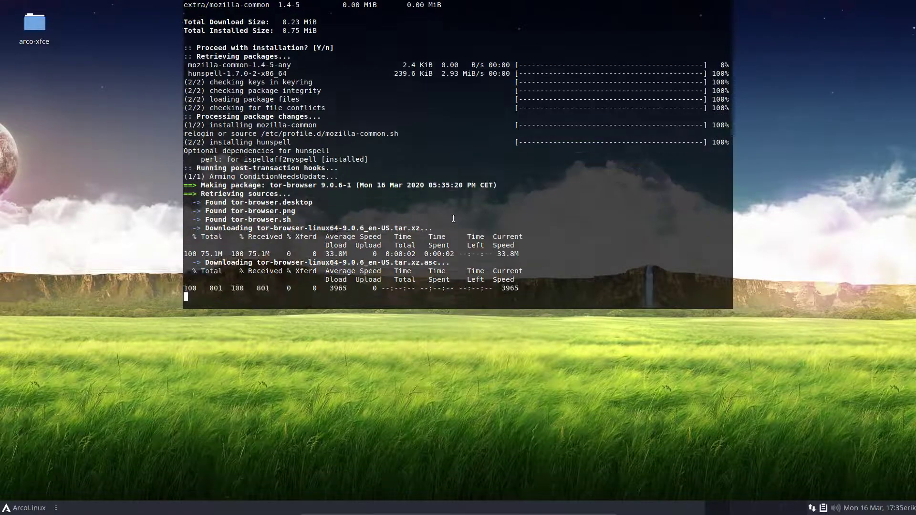
Step: Review the tor-browser 9.0.6-1 build output, then hide the drop-down terminal
scroll(412, 110, up, 5)
scroll(412, 110, up, 10)
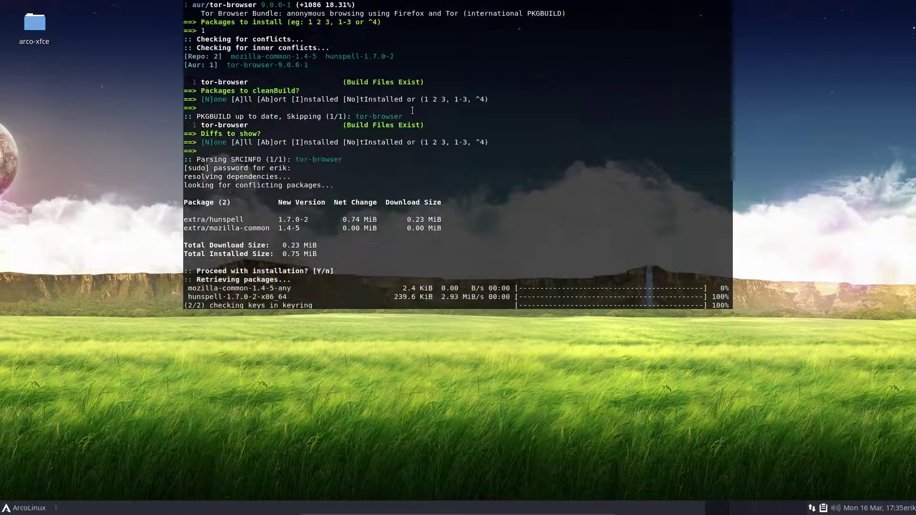
scroll(413, 110, down, 15)
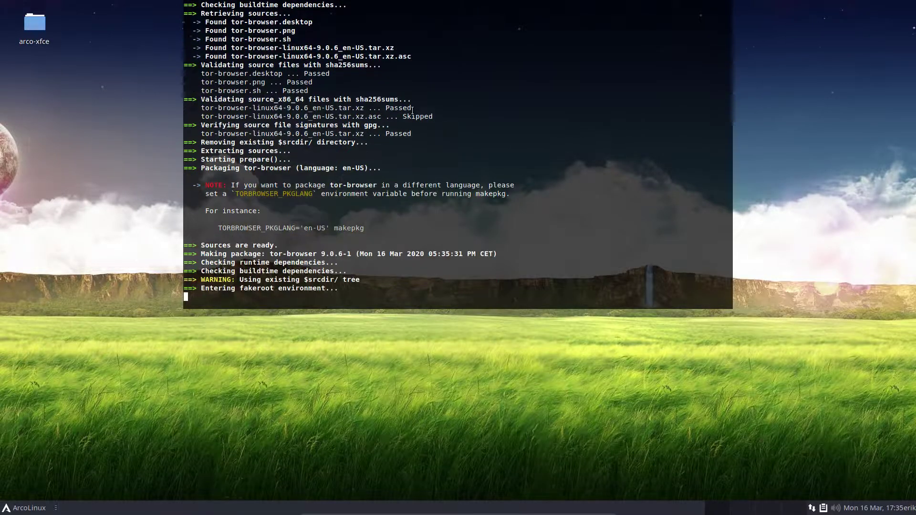
scroll(412, 110, up, 15)
scroll(412, 110, up, 9)
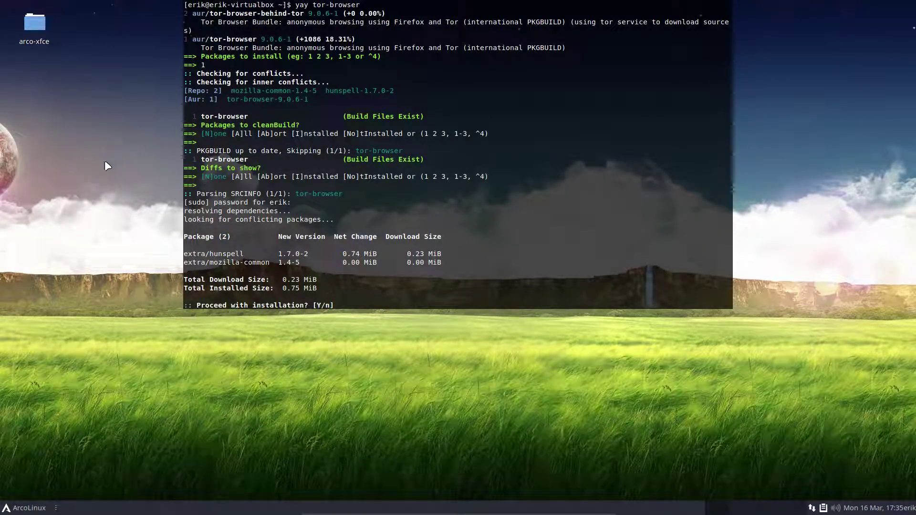
key(BackSpace)
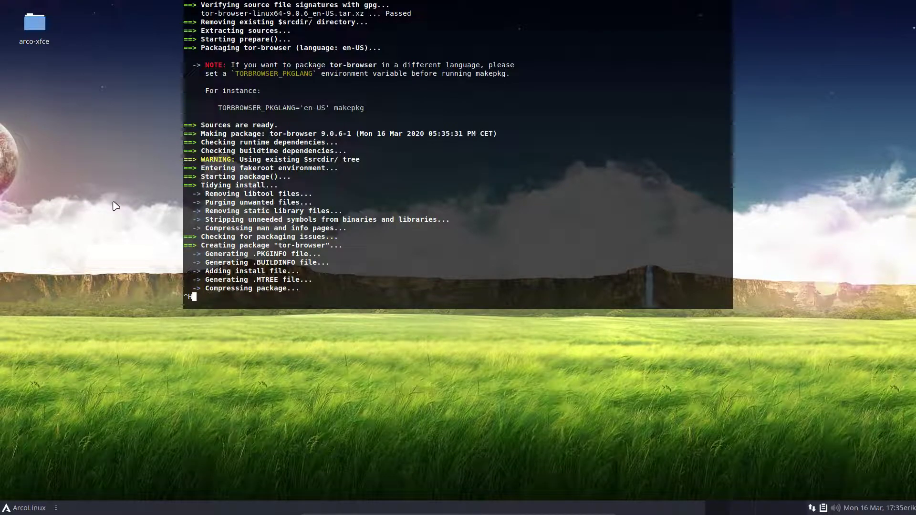
scroll(366, 204, up, 3)
scroll(366, 205, up, 15)
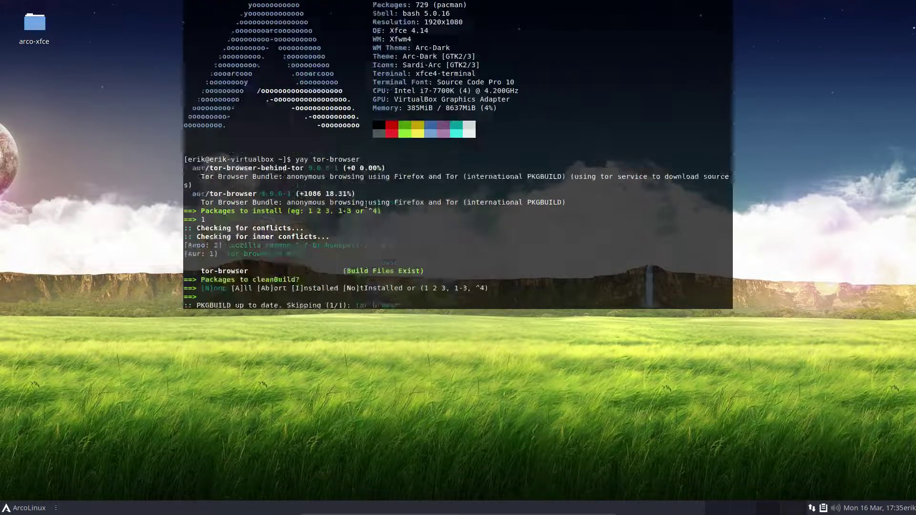
scroll(366, 205, down, 20)
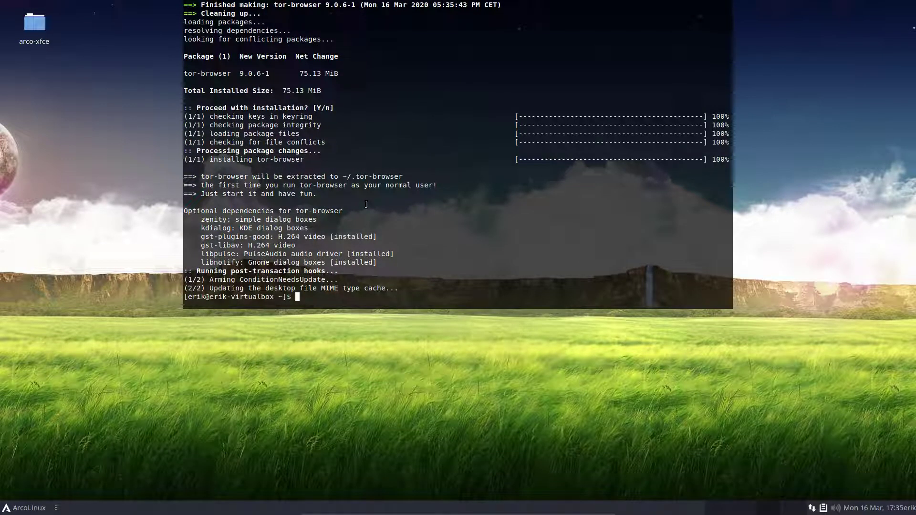
key(F12)
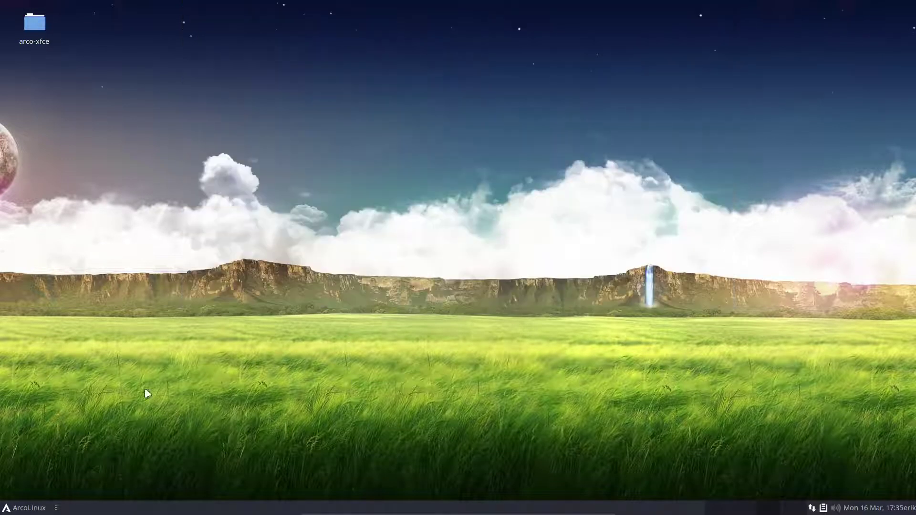
Step: Launch Tor Browser from the Whisker menu's Internet category
click(17, 509)
click(57, 422)
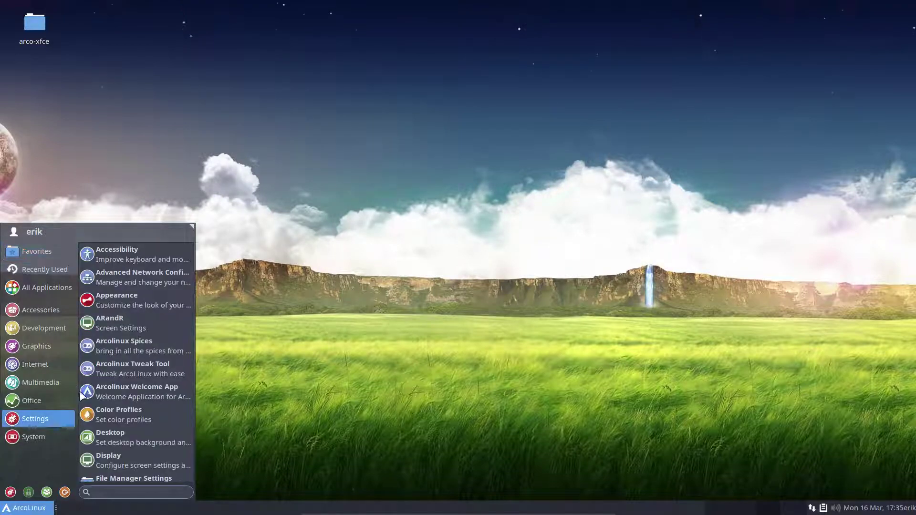
click(41, 329)
click(41, 346)
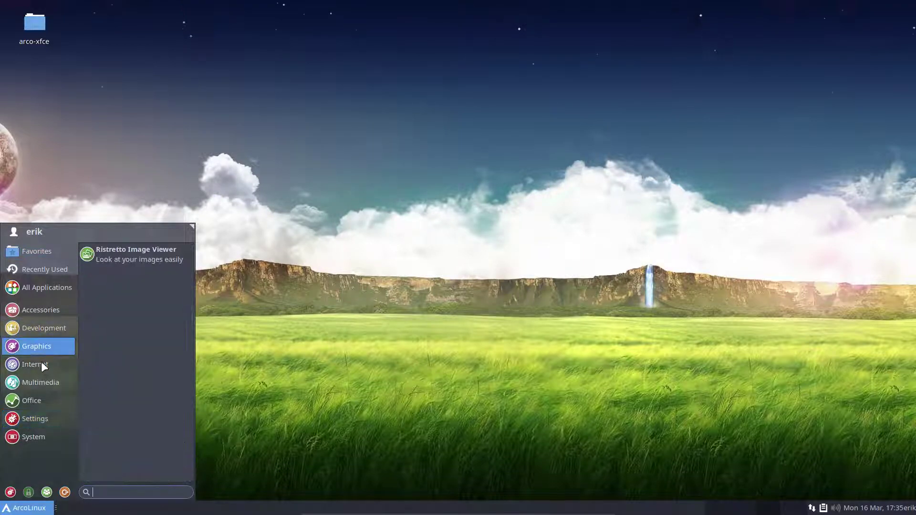
click(41, 363)
click(144, 325)
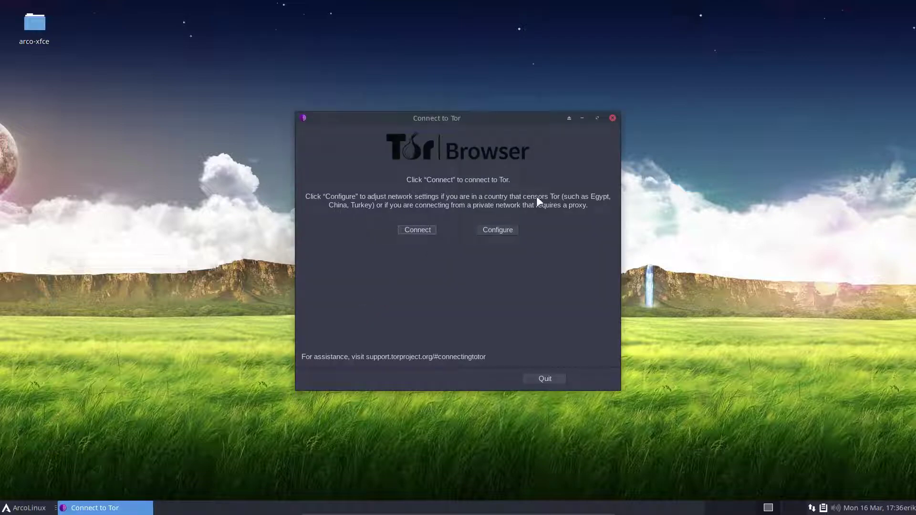
Step: Connect to the Tor network, then try New Identity and decline the browser restart
click(418, 230)
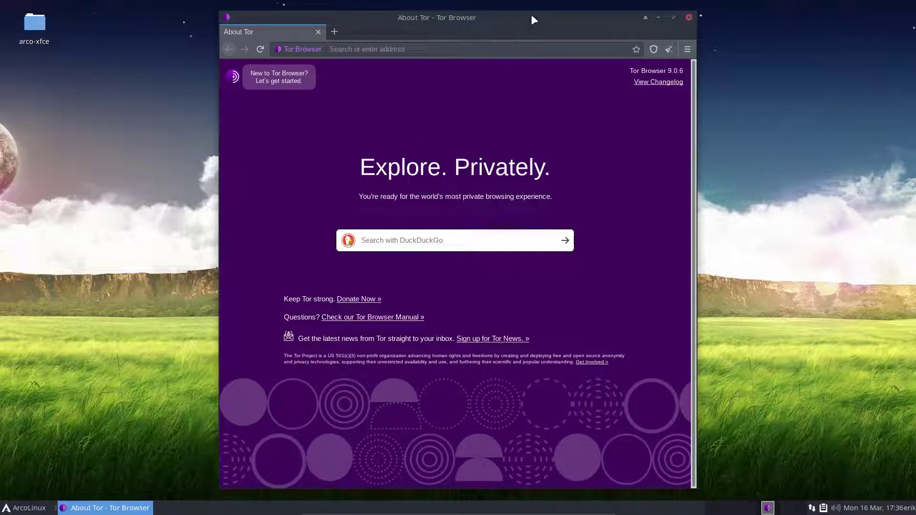
click(687, 49)
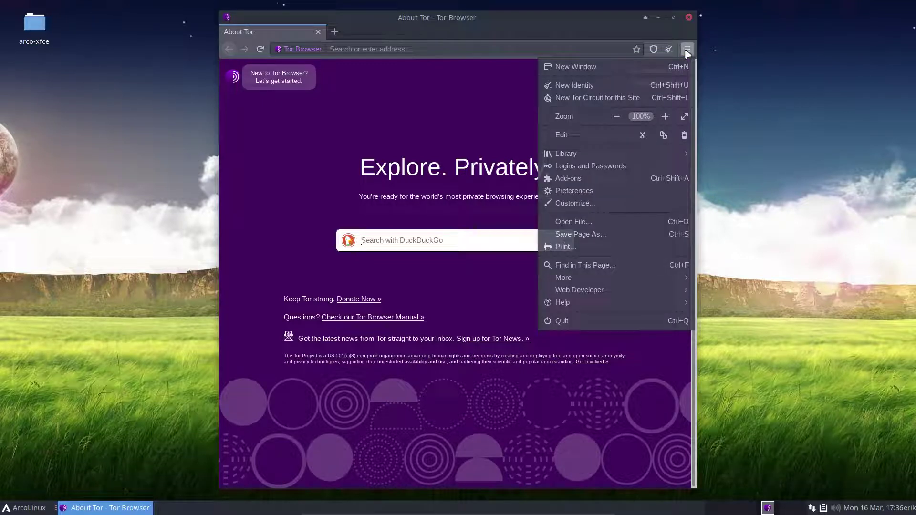
click(669, 50)
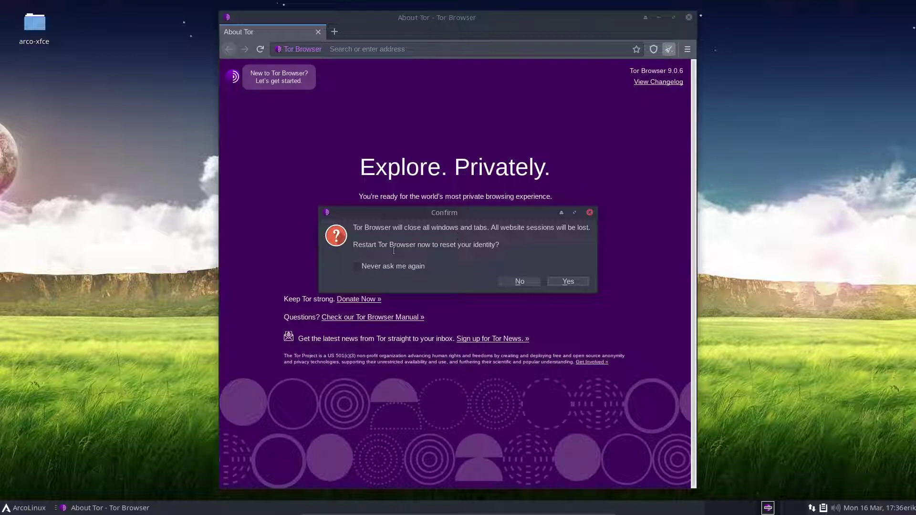
click(520, 282)
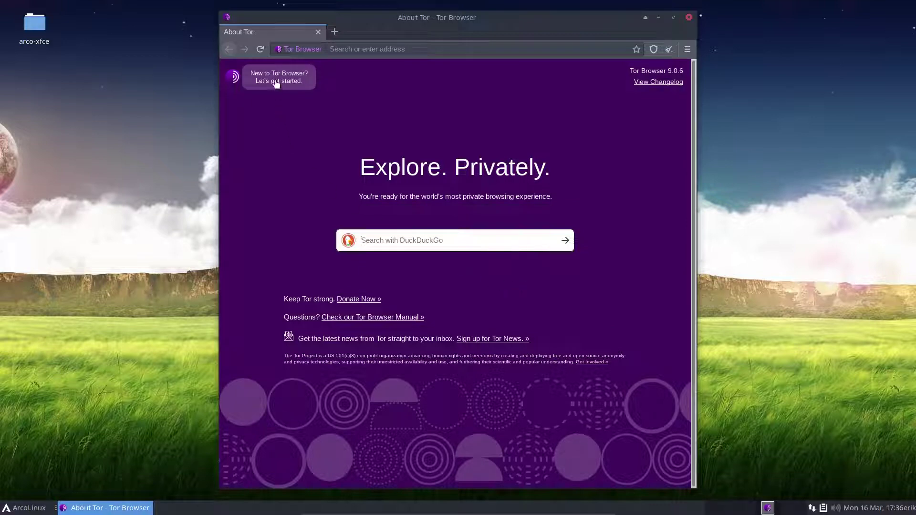
Step: Inspect the context menus of the About Tor tab and the tab strip
right_click(291, 29)
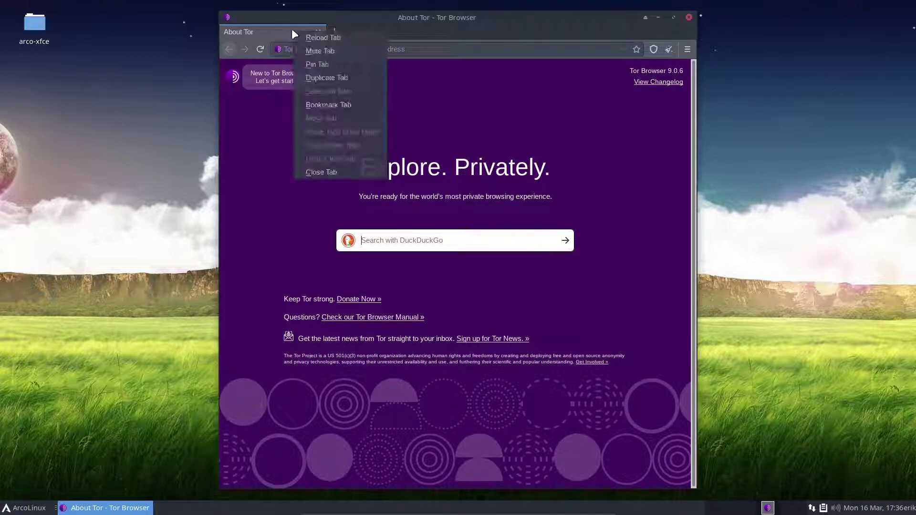
click(418, 31)
right_click(418, 32)
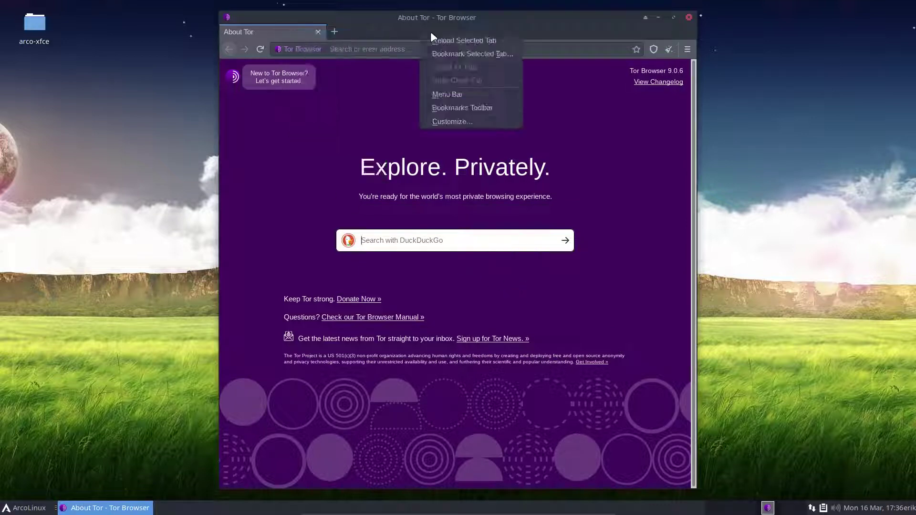
click(672, 95)
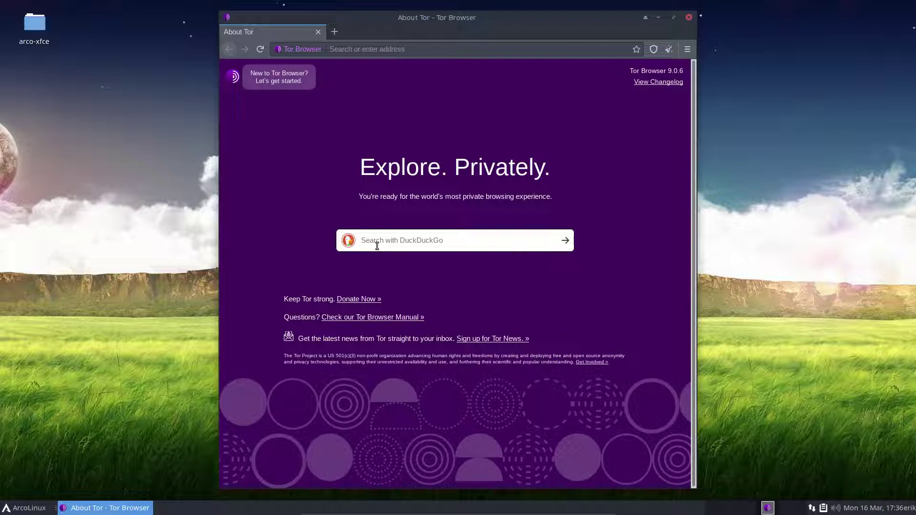
Step: Search 'what is my ip' and open whatismyipaddress.com maximized, highlighting the reported ISP name
text(wh)
text(at is my ip)
key(Return)
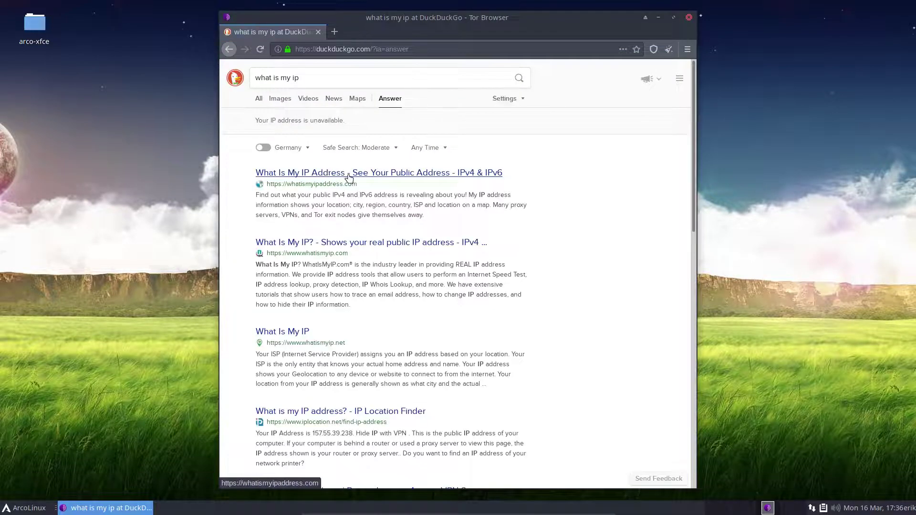
click(418, 173)
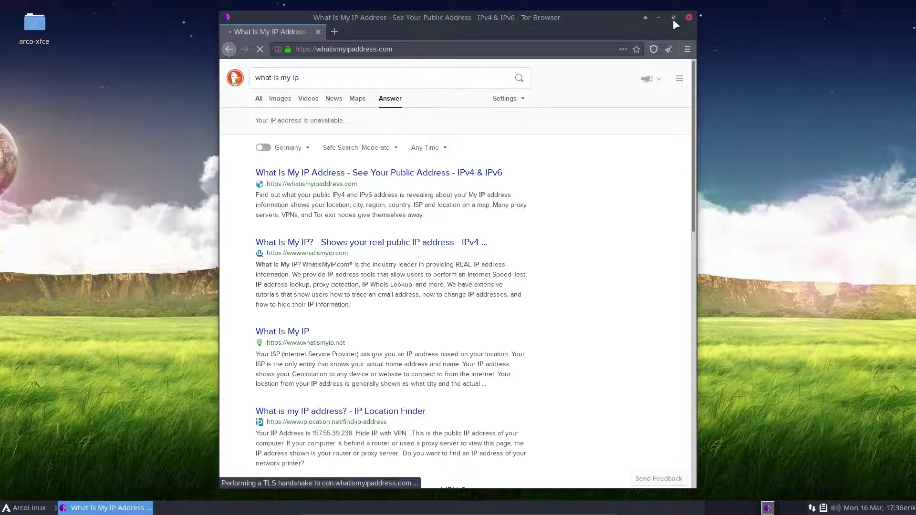
click(674, 18)
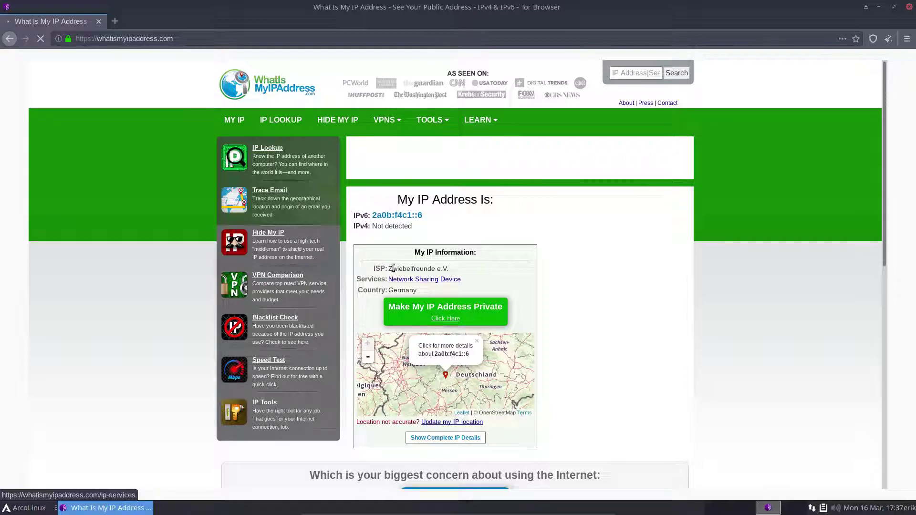
drag(392, 269, 437, 270)
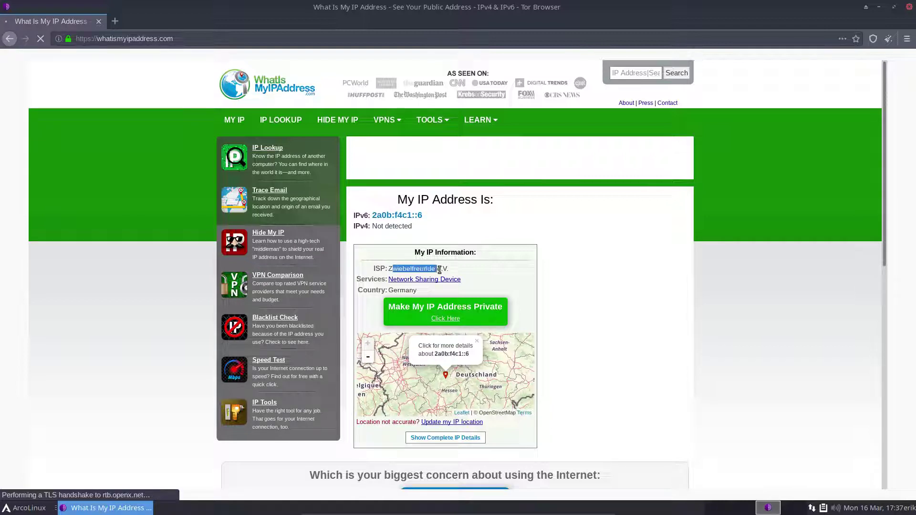
click(403, 271)
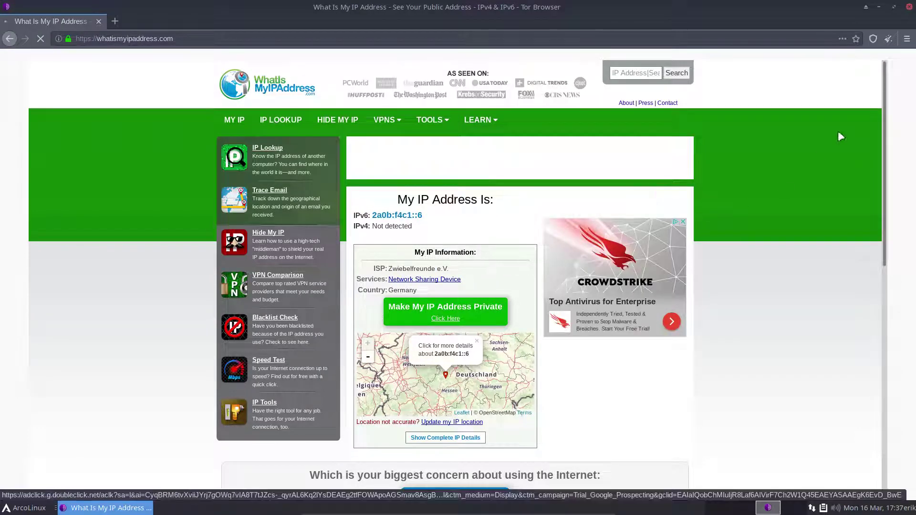
Step: Get a new Tor identity without future confirmation and maximize the restarted browser
click(888, 39)
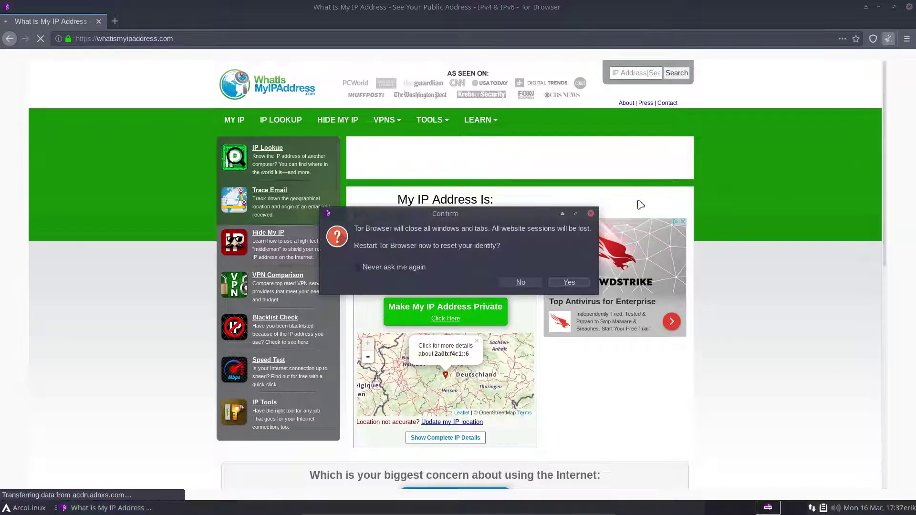
click(381, 267)
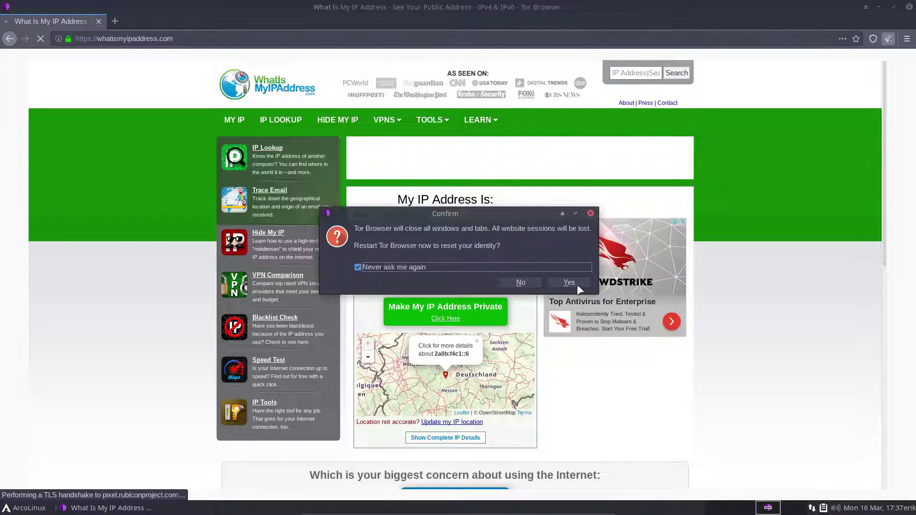
click(569, 283)
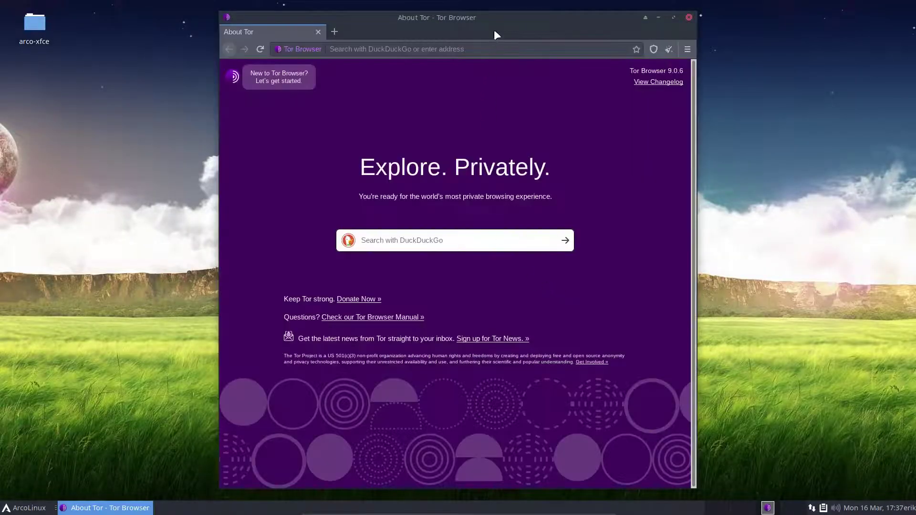
double_click(495, 13)
Step: Start typing 'whati' in the address bar and show the history sidebar with its sort options
click(215, 38)
text(w)
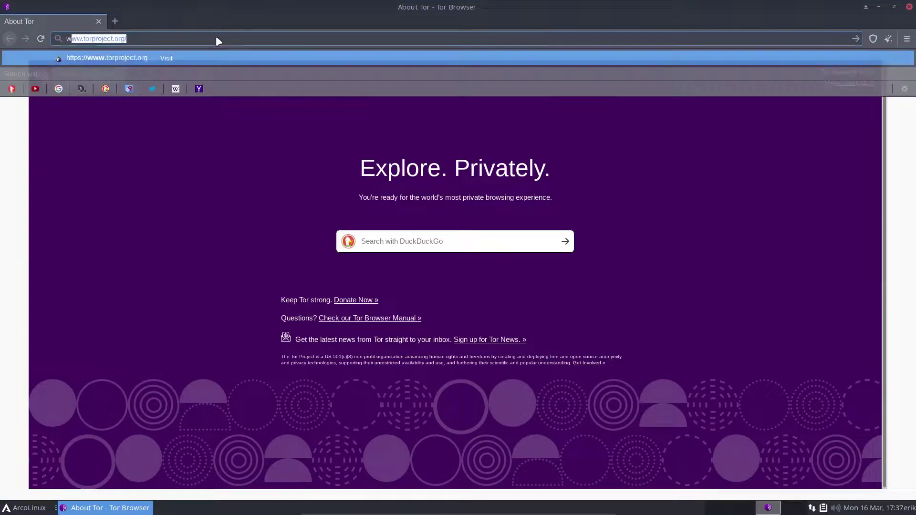
text(hat)
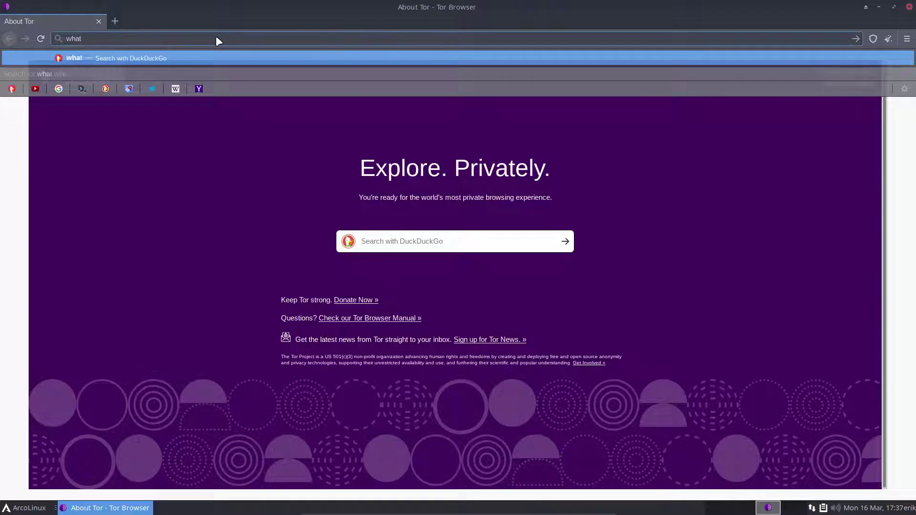
text(i)
click(907, 38)
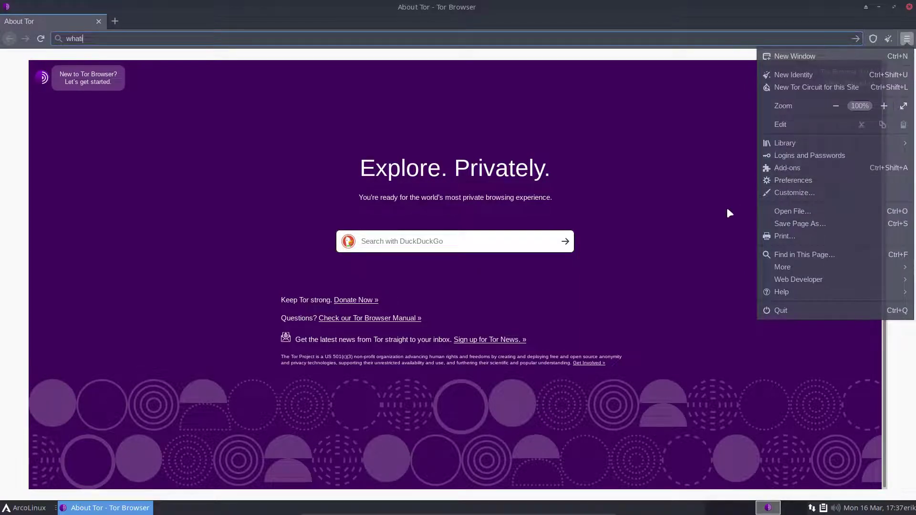
click(699, 253)
key(ctrl+h)
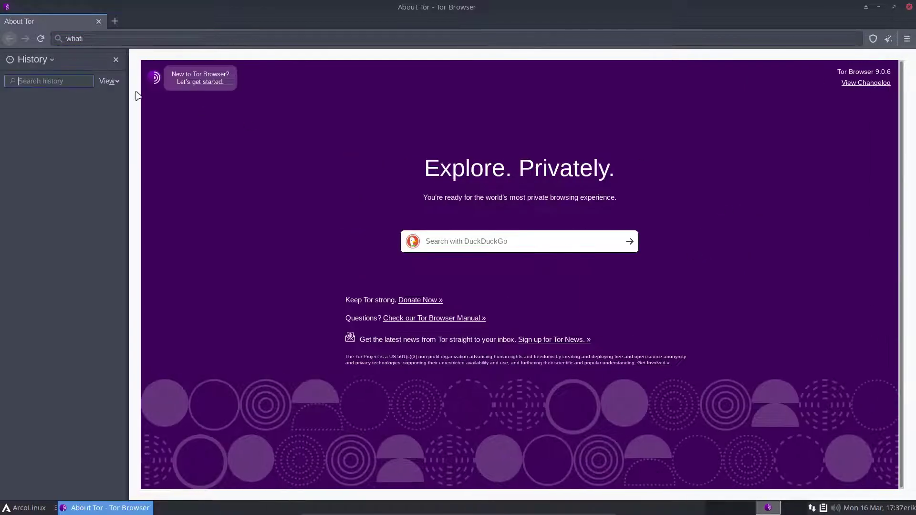
click(110, 82)
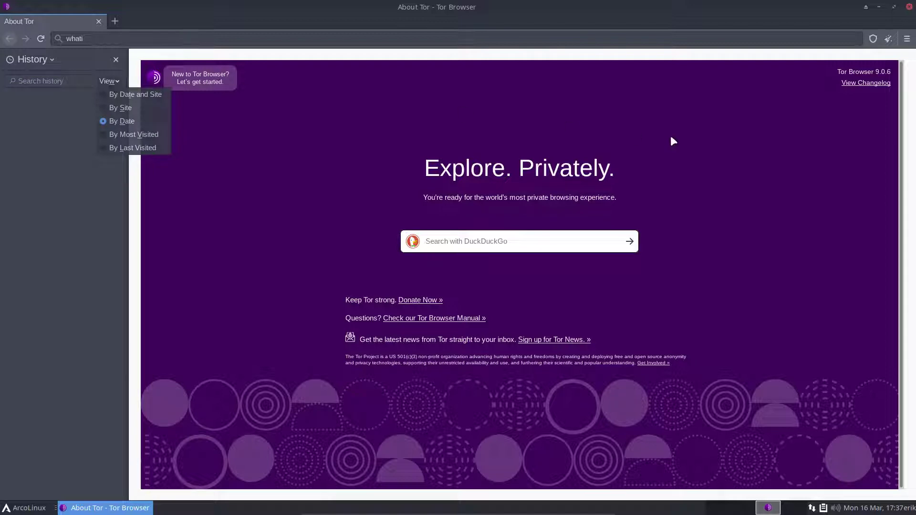
click(412, 45)
Step: Finish the 'whatismy ip' query and load whatismyip.com
click(271, 39)
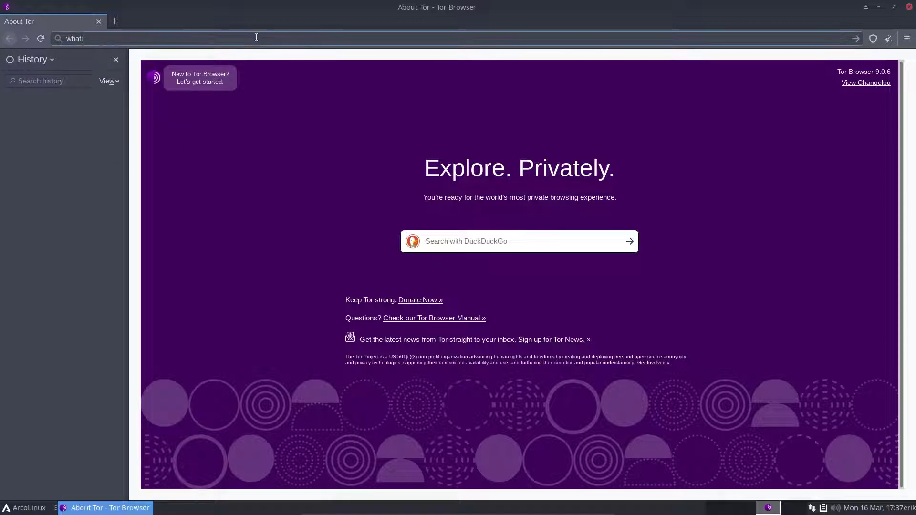
text(smy ip)
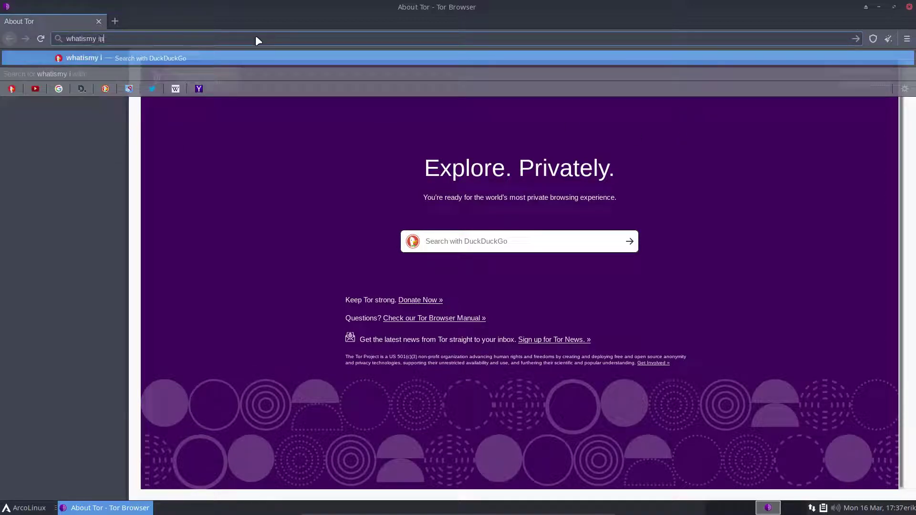
key(BackSpace)
key(BackSpace)
key(Return)
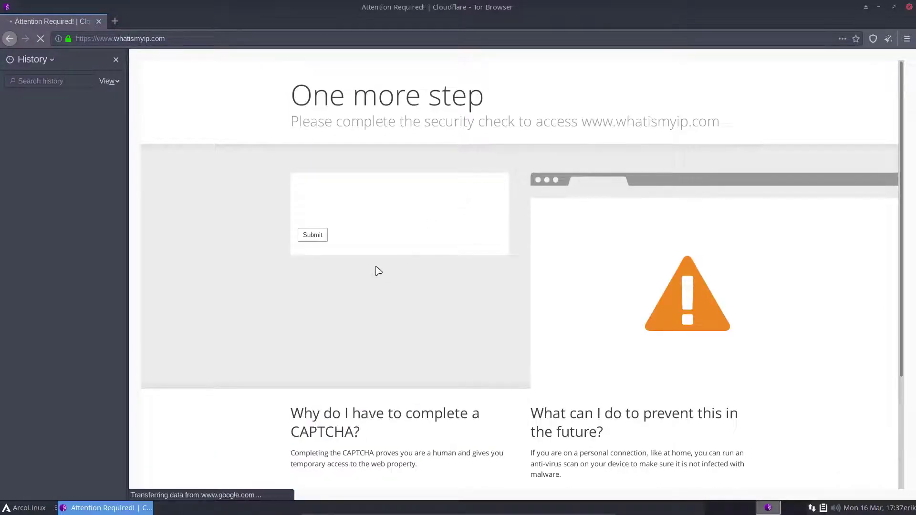
Step: Attempt the Cloudflare reCAPTCHA, then go back to the previous page
click(313, 209)
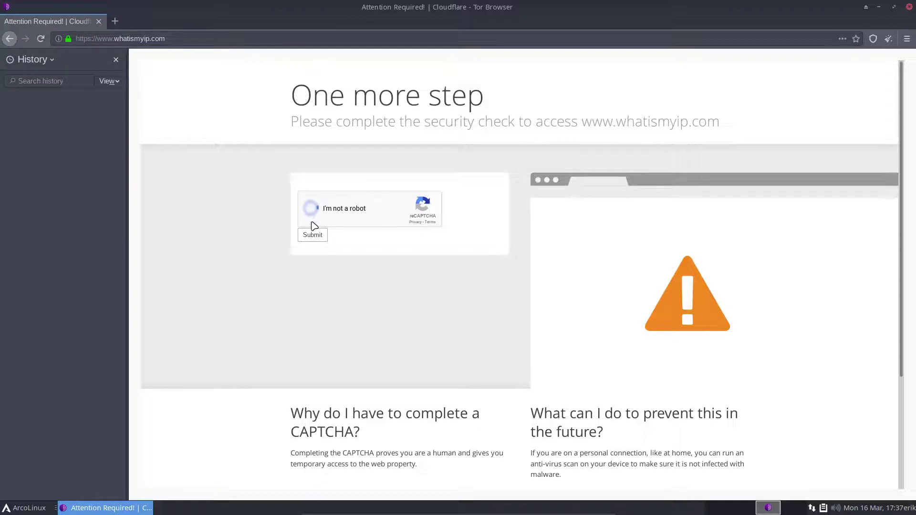
click(312, 237)
click(312, 235)
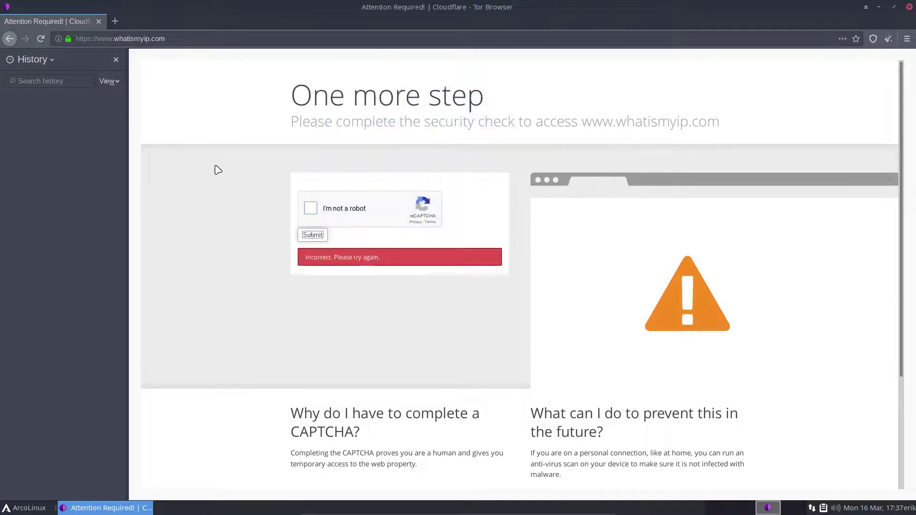
click(10, 39)
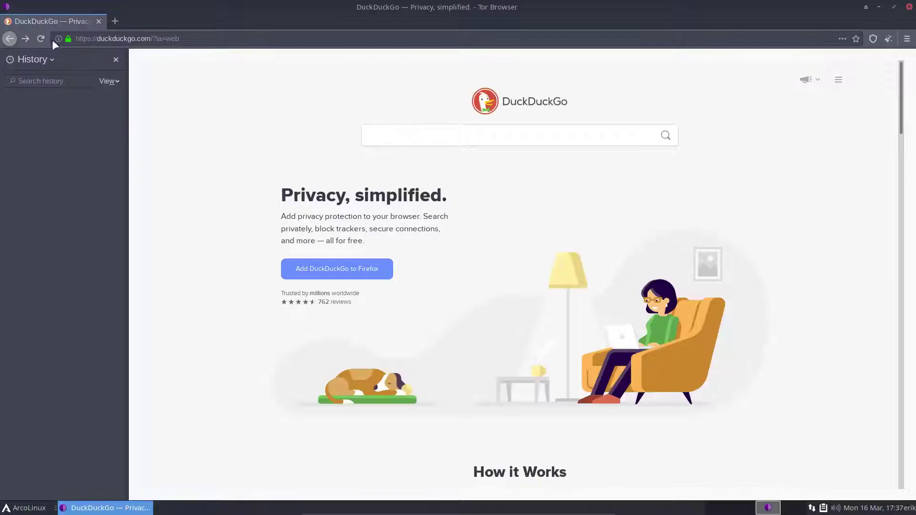
Step: Search 'what is my ip', open the IP Location Finder result and close the history sidebar
click(107, 40)
text(what is )
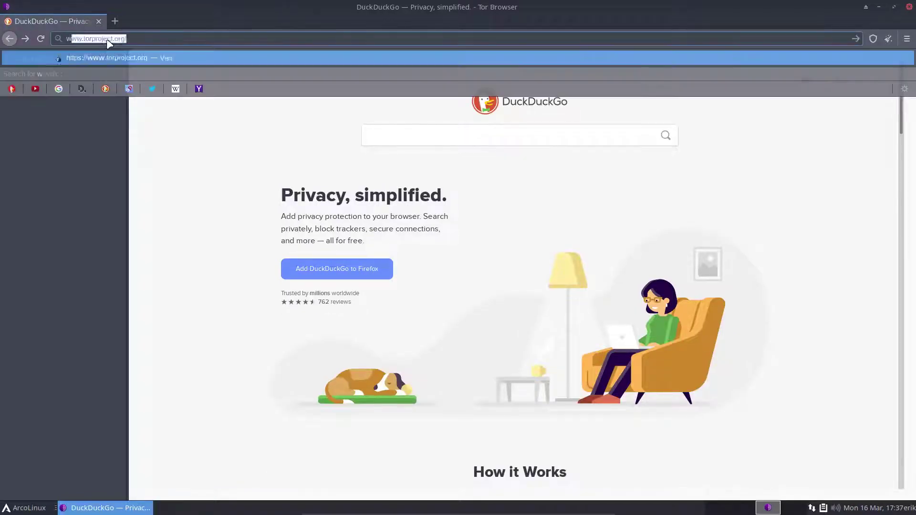
text(my ip)
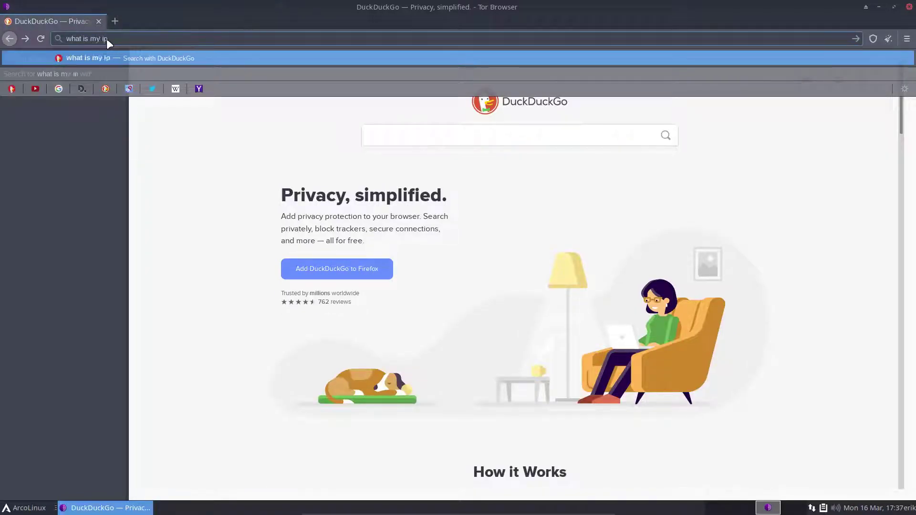
key(Return)
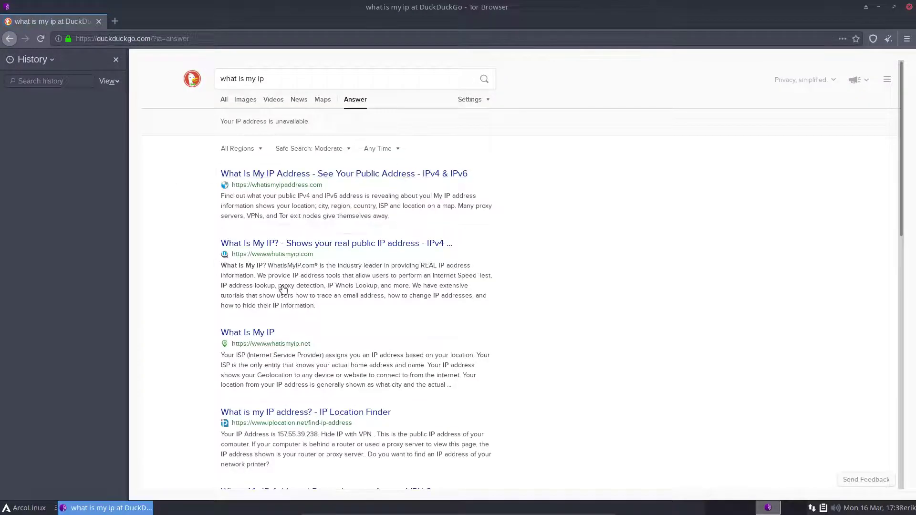
scroll(208, 391, down, 1)
scroll(208, 391, down, 2)
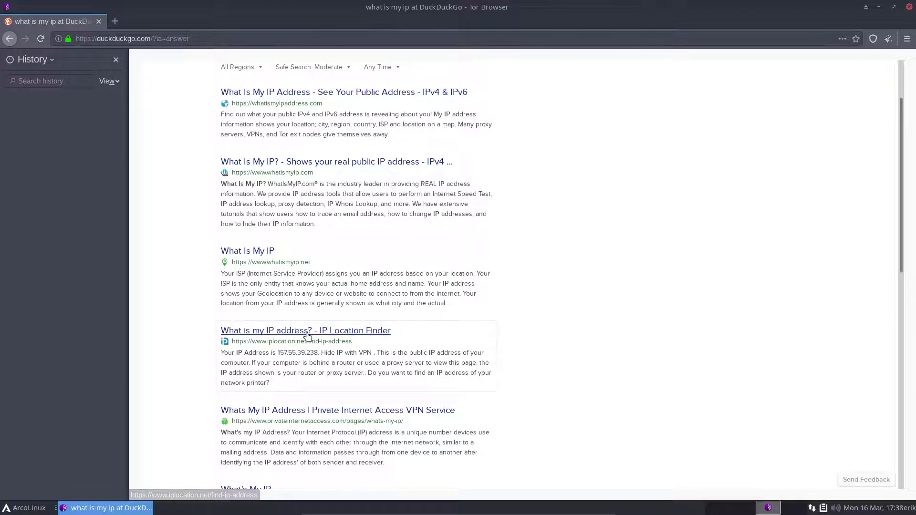
click(303, 333)
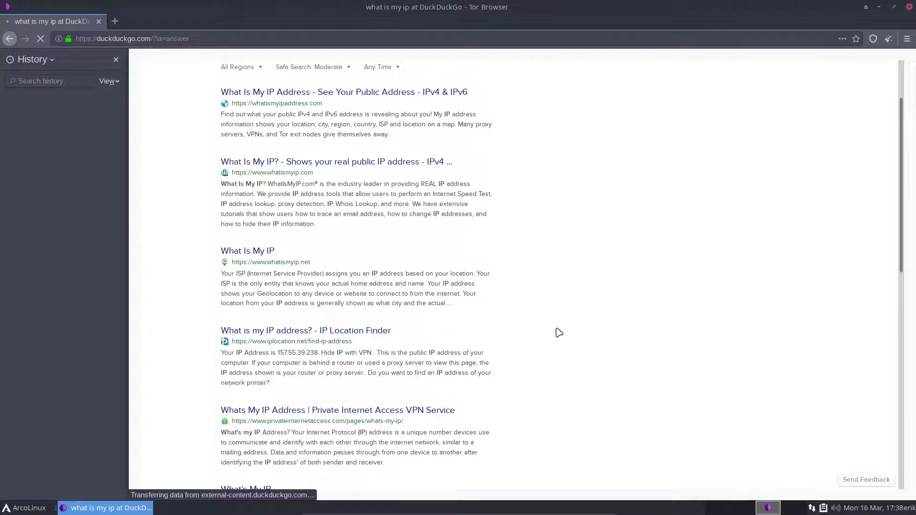
click(114, 60)
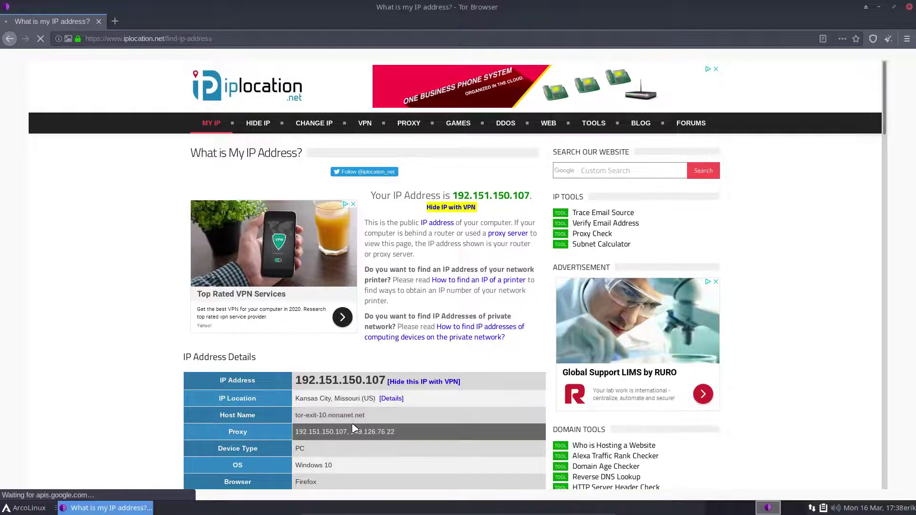
Step: Scroll through the IP Address Details table, then close Tor Browser
scroll(353, 425, down, 4)
scroll(354, 428, down, 2)
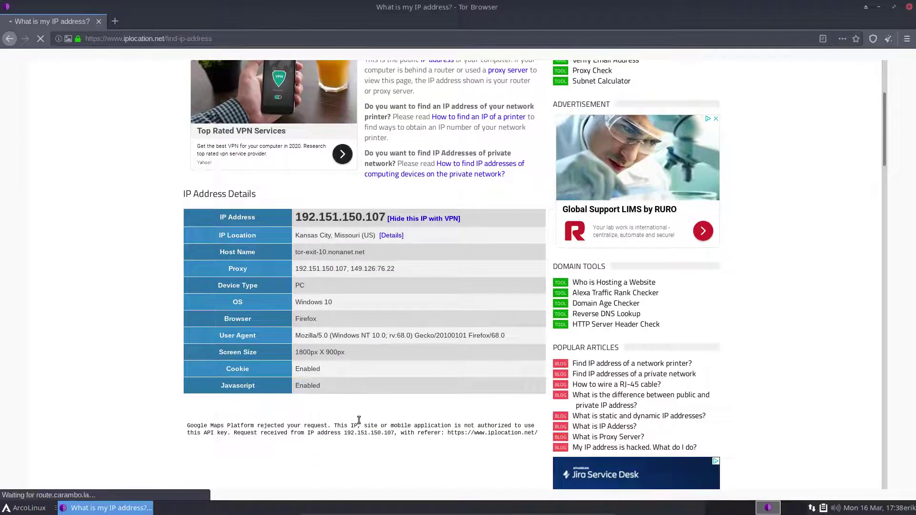
scroll(472, 365, up, 6)
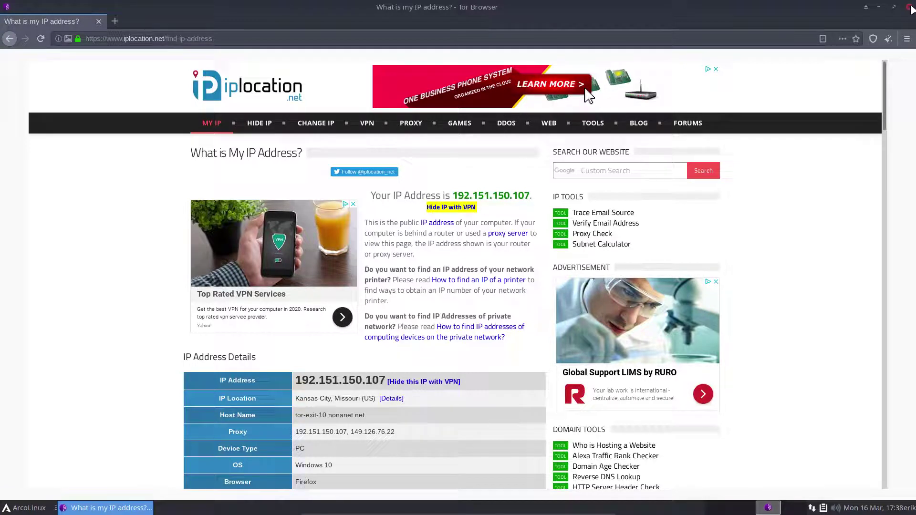
click(910, 7)
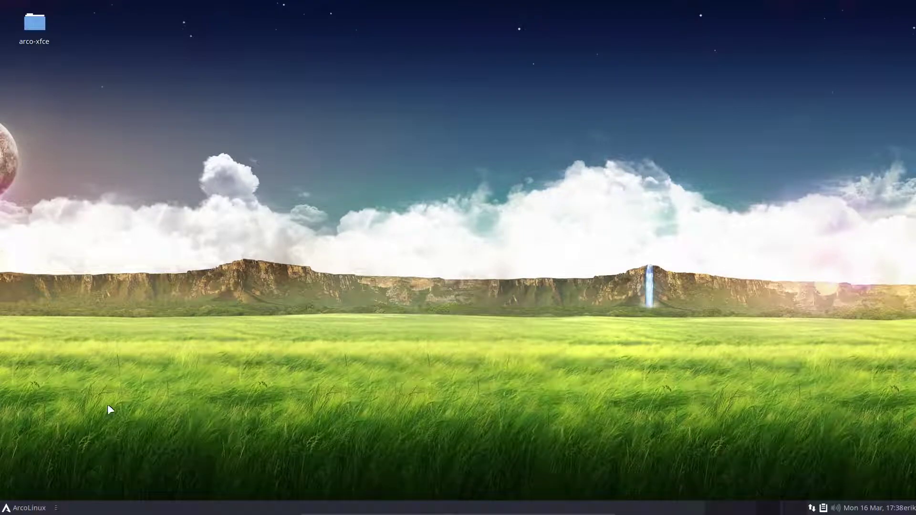
Step: Launch File Manager from Favorites and open ~/.gnupg/gpg.conf in Sublime Text
click(29, 509)
click(64, 349)
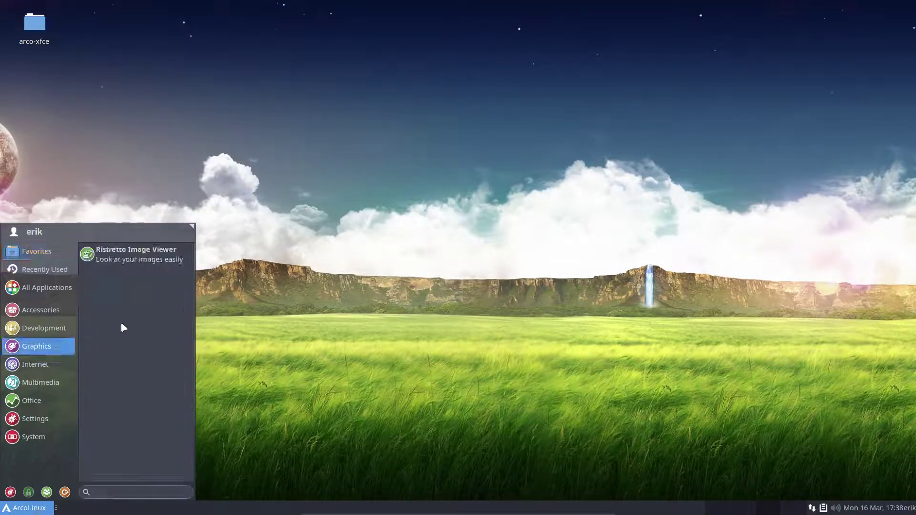
click(33, 249)
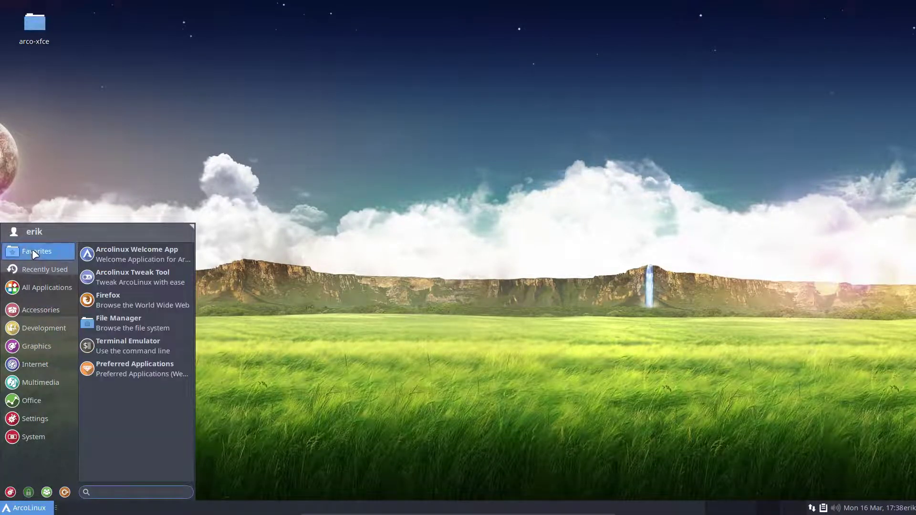
click(164, 327)
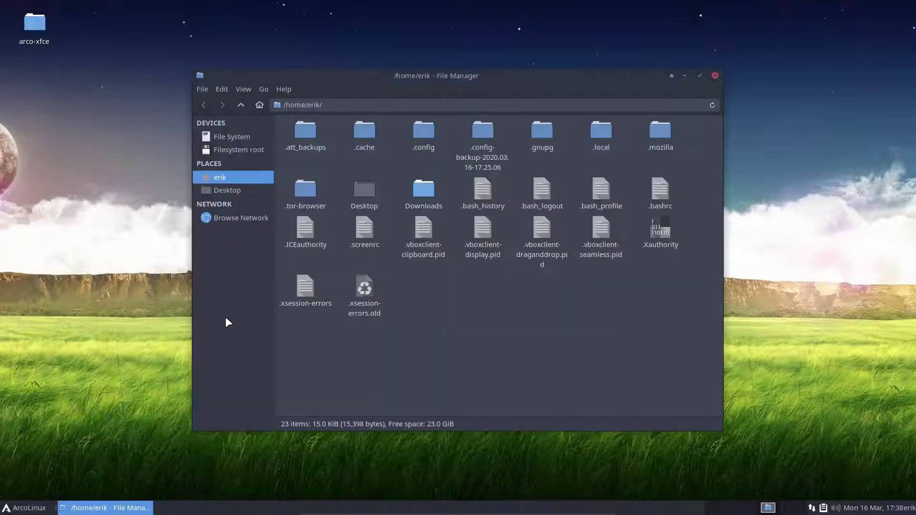
double_click(539, 133)
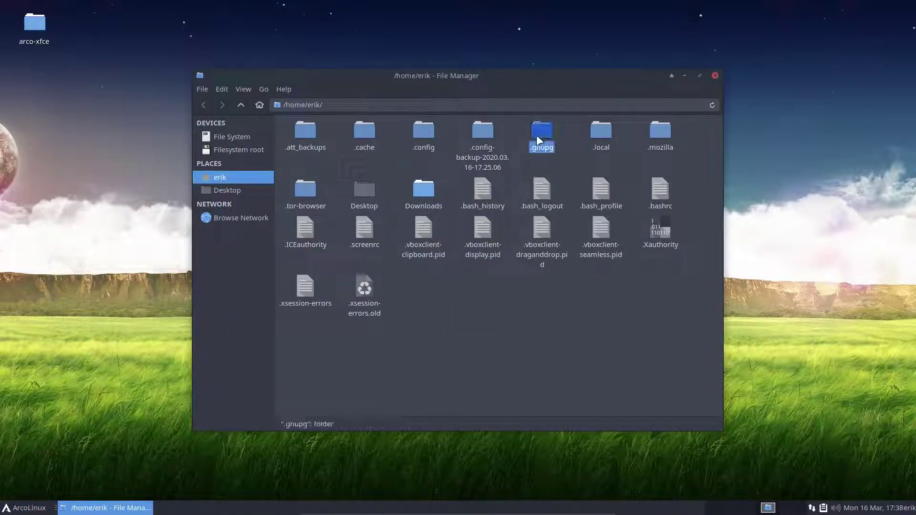
double_click(422, 134)
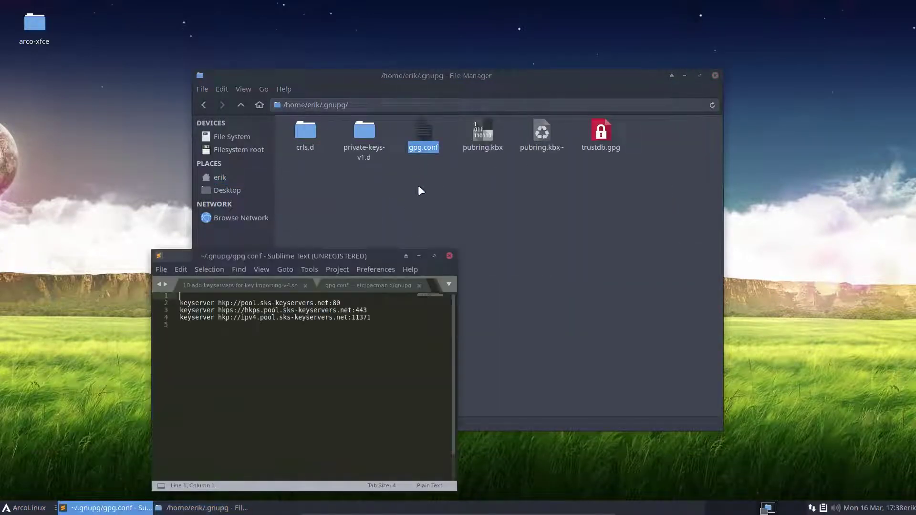
Step: Maximize Sublime Text and enlarge the font to read the ports 80, 443 and 11371 keyserver lines
key(ctrl+plus)
key(ctrl+plus)
key(ctrl+plus)
key(ctrl+plus)
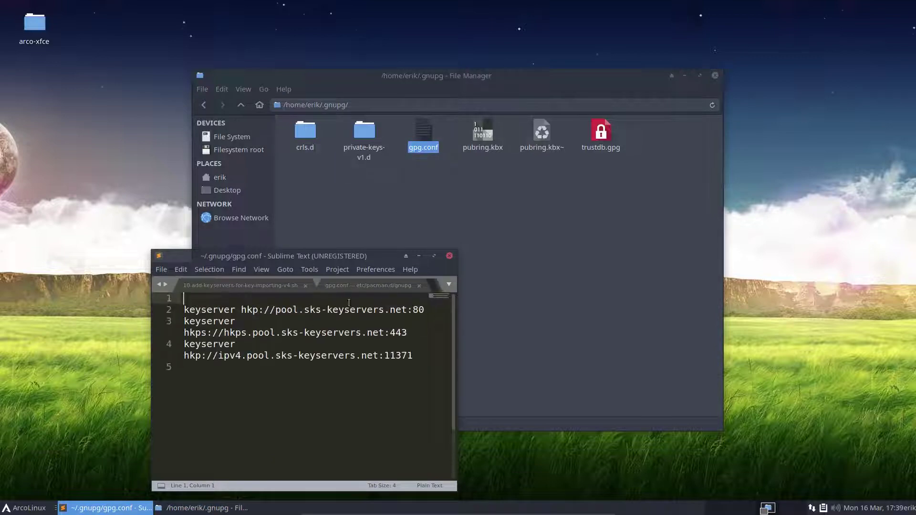
click(435, 255)
key(ctrl+plus)
key(ctrl+plus)
key(ctrl+plus)
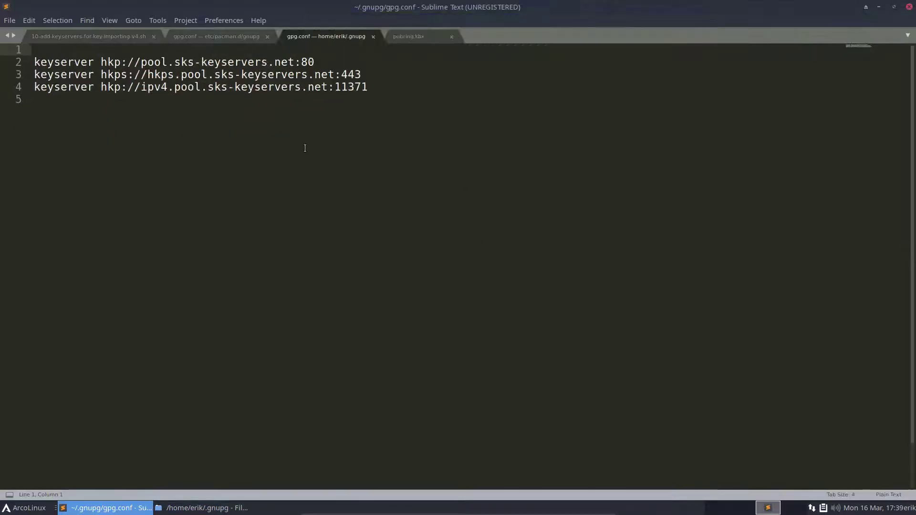
key(ctrl+plus)
key(ctrl+plus)
key(ctrl+plus)
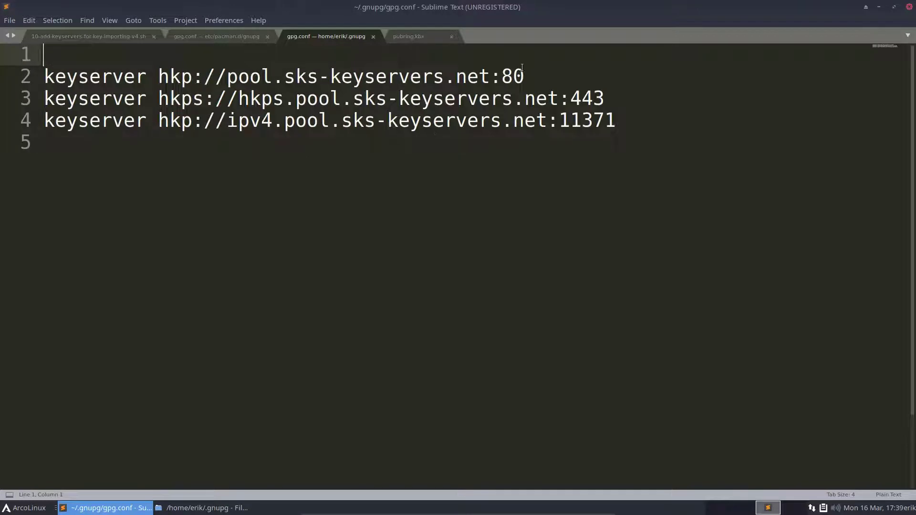